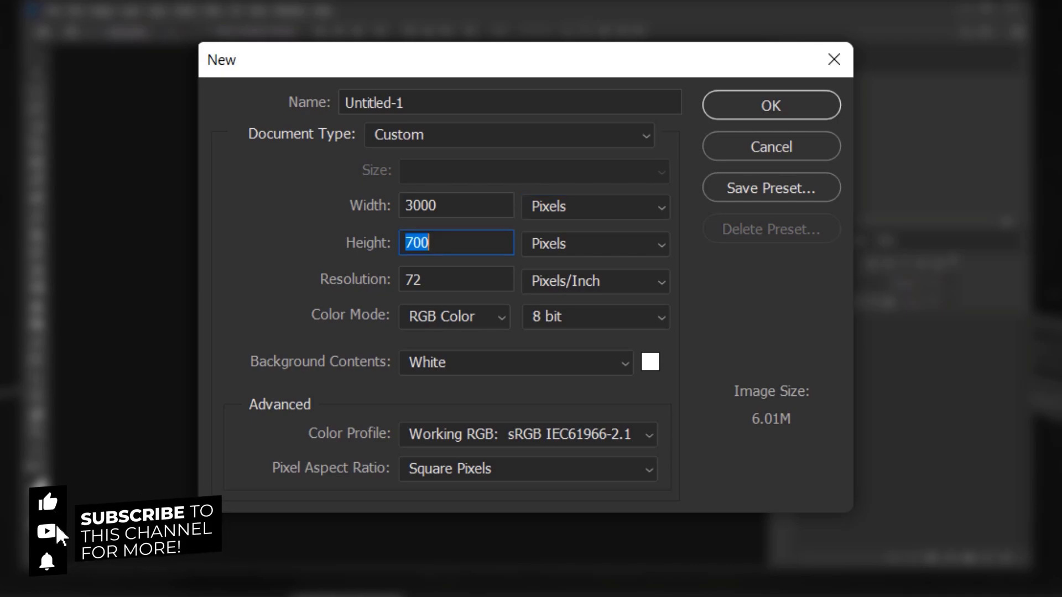
Set the new document's height to 4000 pixels and create the document.
{"action": "type", "text": "4000"}
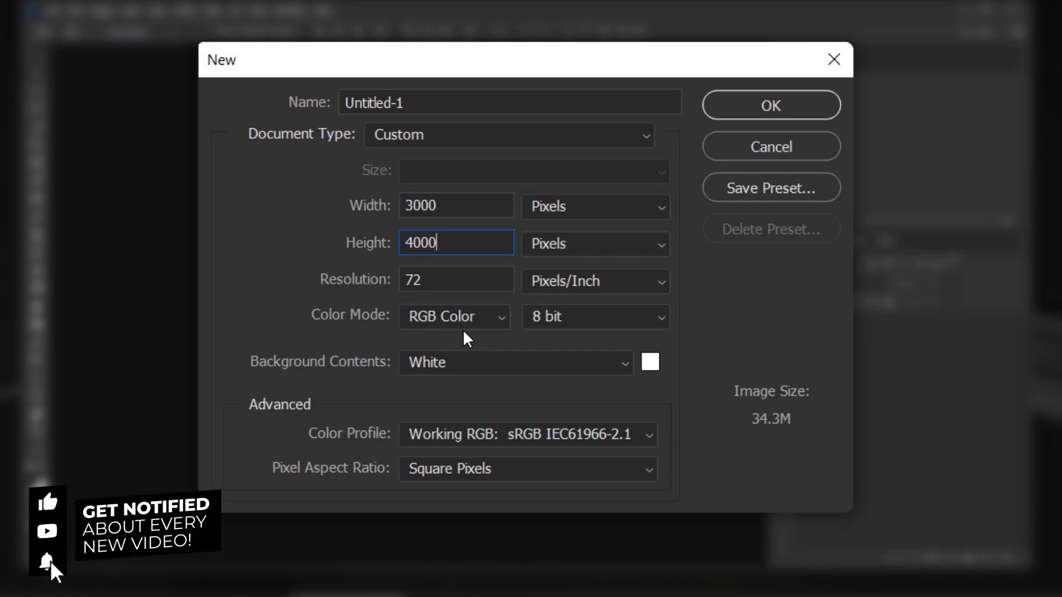
{"action": "left_click", "coordinate": [756, 103]}
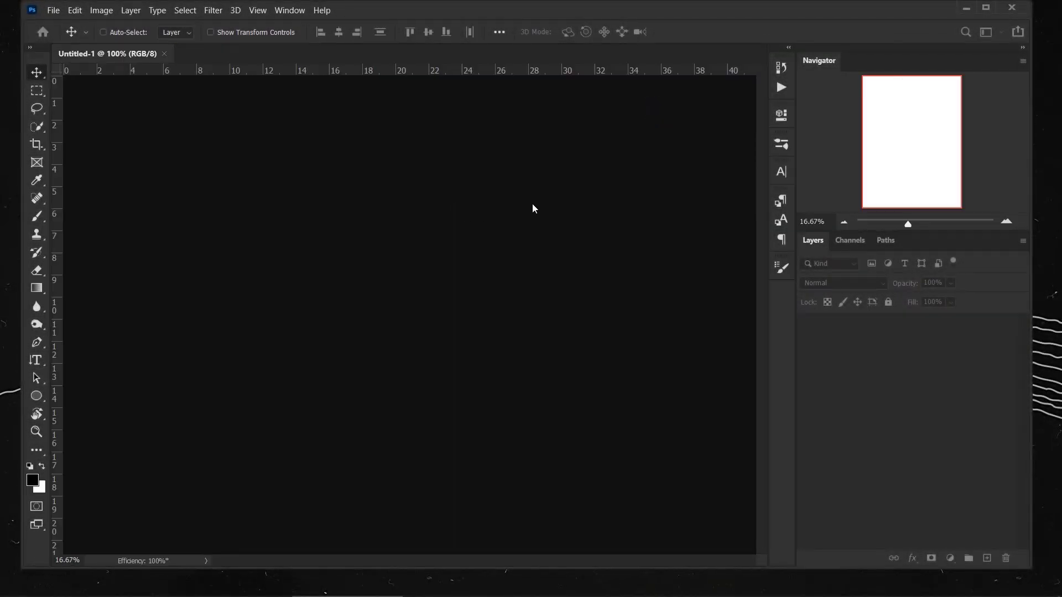
{"action": "key", "text": "ctrl+0"}
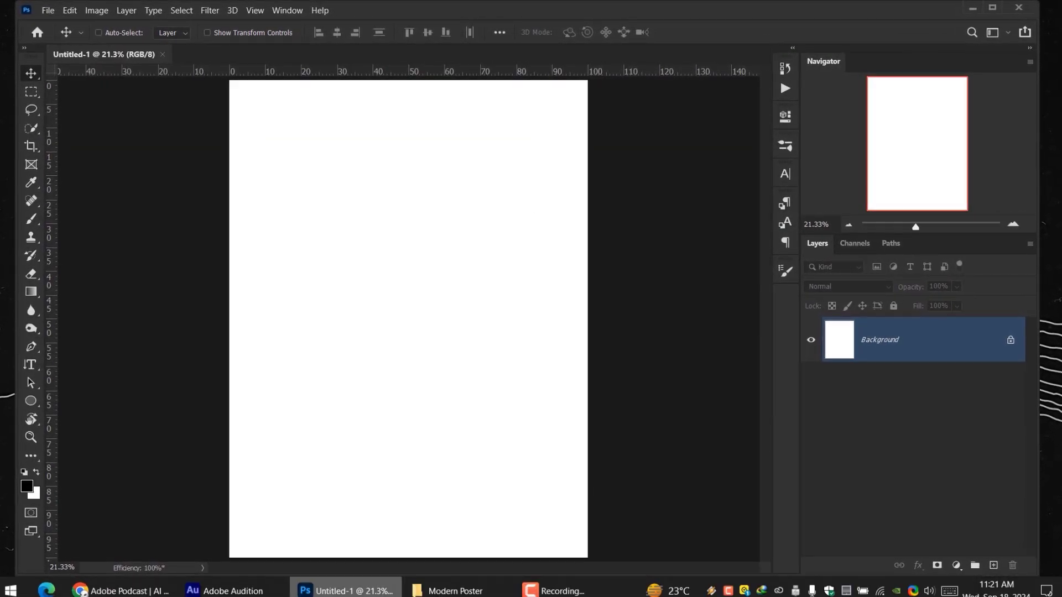
Place the photo of the man in a suit from the Modern Poster folder into the document.
{"action": "left_click", "coordinate": [437, 585]}
{"action": "left_click", "coordinate": [346, 170]}
{"action": "left_click_drag", "start_coordinate": [343, 175], "coordinate": [438, 556]}
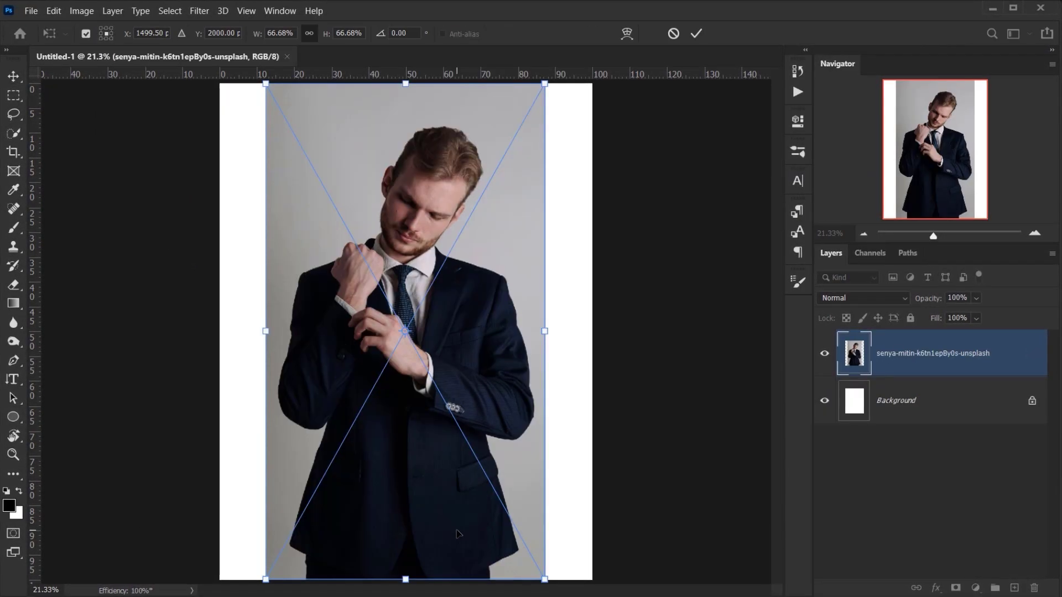
Scale the placed photo to about 105% and position it so the man's head and crossed hands fit the canvas.
{"action": "scroll", "coordinate": [330, 343], "scroll_direction": "down", "scroll_amount": 1}
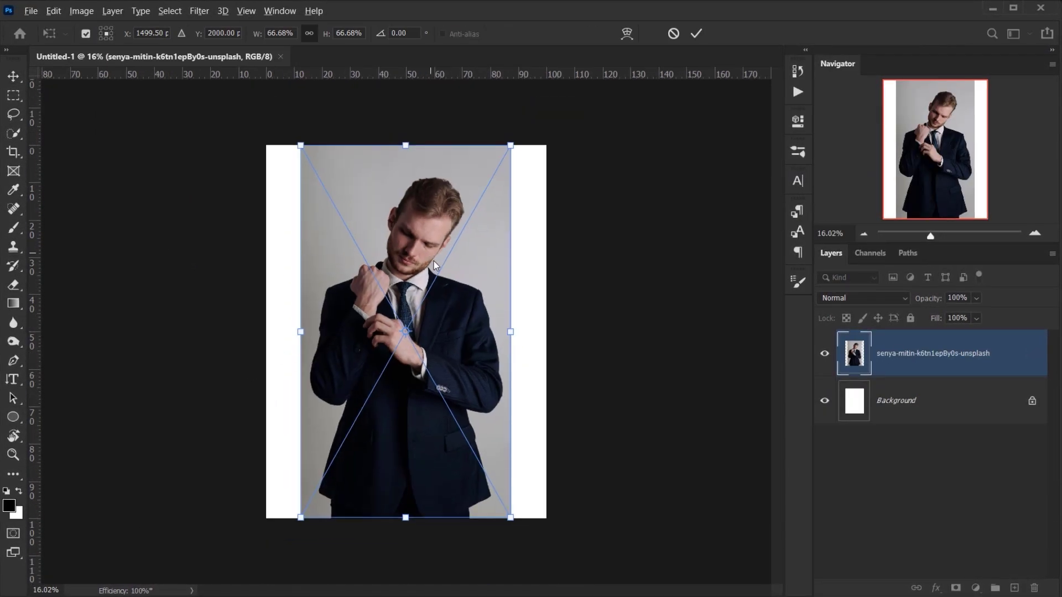
{"action": "scroll", "coordinate": [469, 303], "scroll_direction": "up", "scroll_amount": 1}
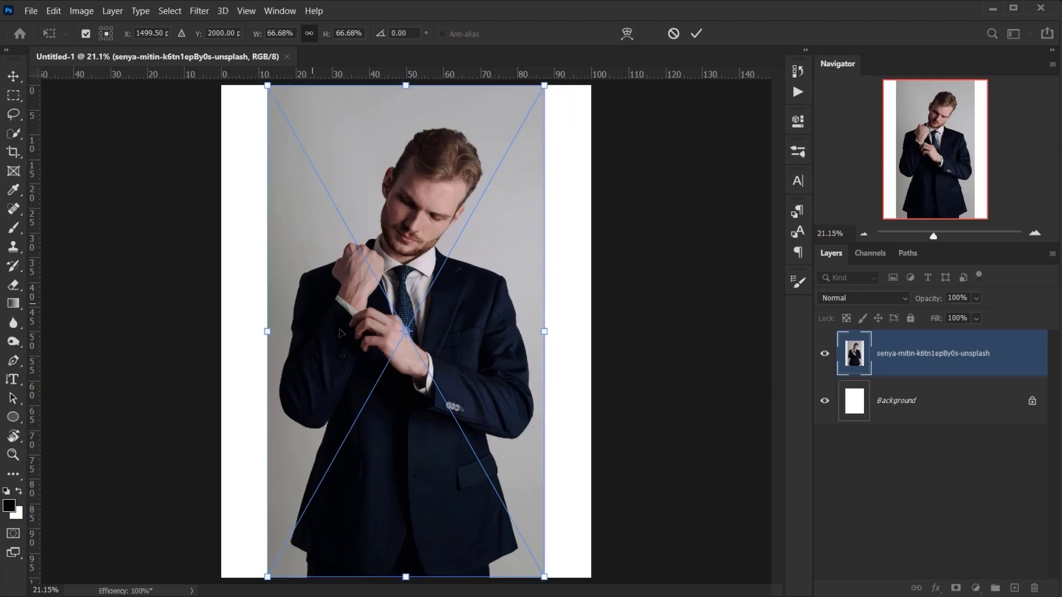
{"action": "scroll", "coordinate": [297, 339], "scroll_direction": "down", "scroll_amount": 1}
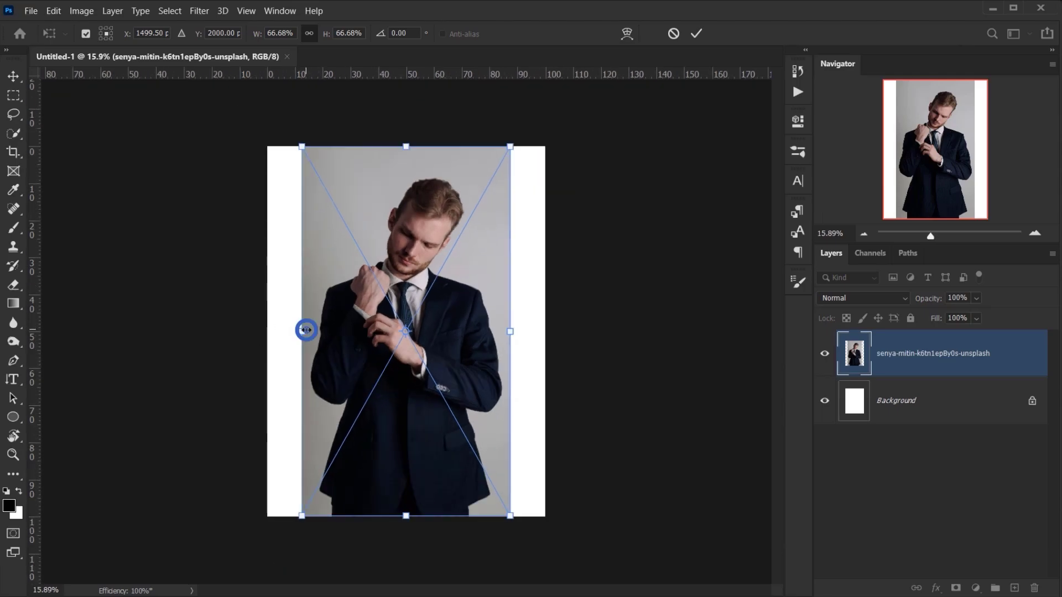
{"action": "left_click_drag", "start_coordinate": [307, 330], "coordinate": [178, 332]}
{"action": "left_click_drag", "start_coordinate": [507, 332], "coordinate": [571, 330]}
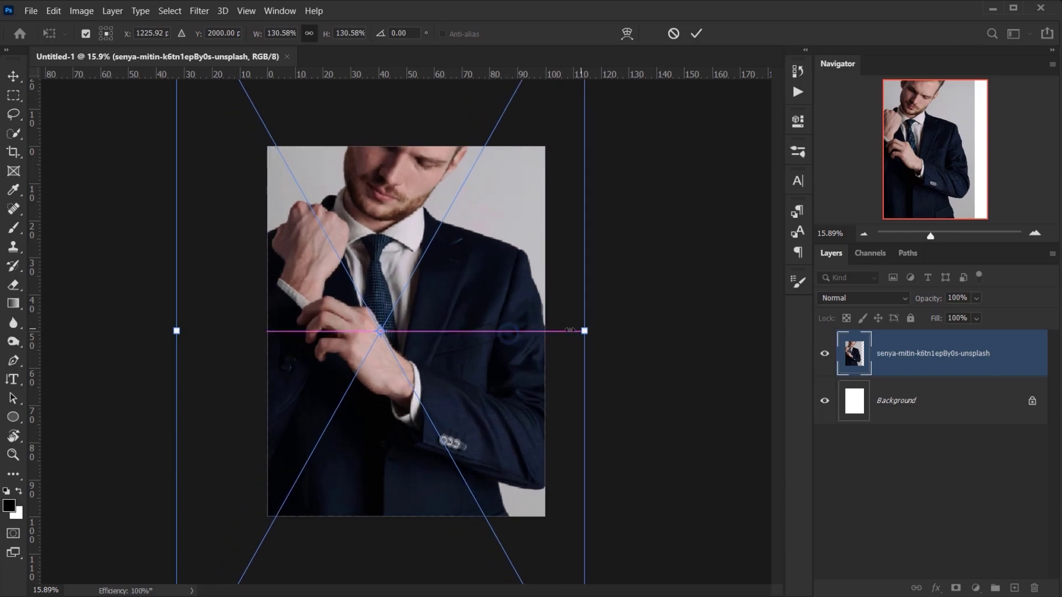
{"action": "left_click_drag", "start_coordinate": [520, 237], "coordinate": [502, 323]}
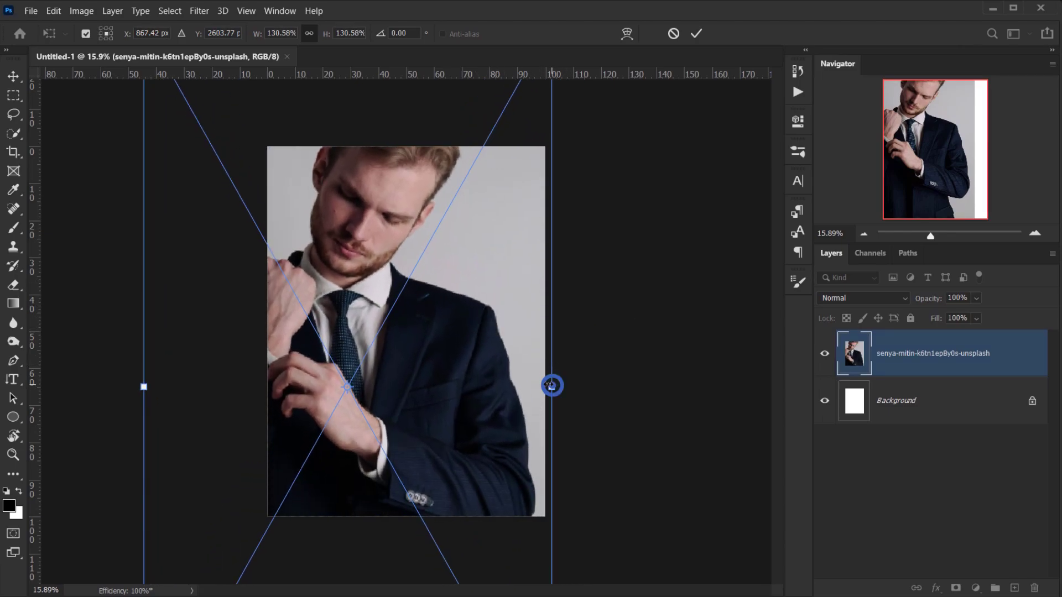
{"action": "left_click_drag", "start_coordinate": [552, 385], "coordinate": [479, 384]}
{"action": "left_click_drag", "start_coordinate": [362, 316], "coordinate": [414, 338]}
{"action": "left_click_drag", "start_coordinate": [365, 109], "coordinate": [365, 121]}
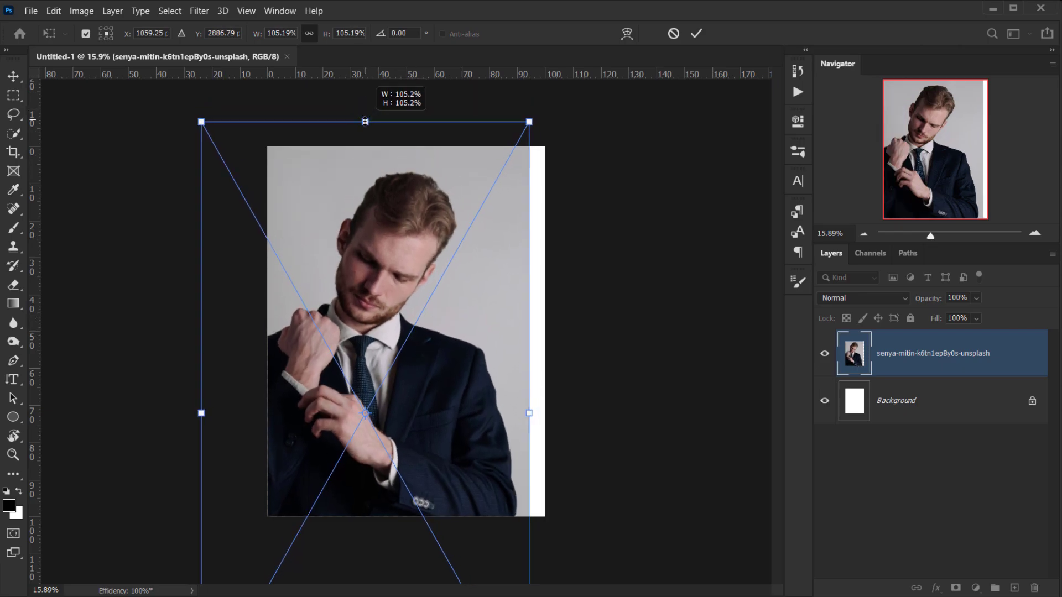
{"action": "mouse_move", "coordinate": [448, 257]}
{"action": "left_mouse_down"}
{"action": "mouse_move", "coordinate": [444, 247]}
{"action": "mouse_move", "coordinate": [456, 251]}
{"action": "mouse_move", "coordinate": [447, 254]}
{"action": "left_mouse_up"}
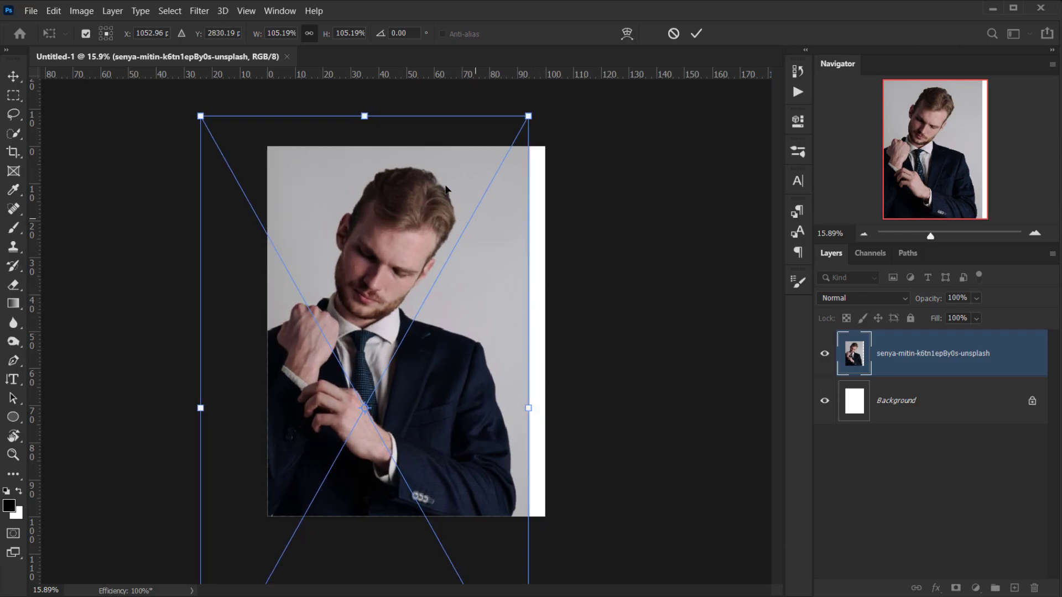
Enlarge the photo to about 110%, leave a thin white strip along the canvas's right edge, and commit the placement.
{"action": "left_click_drag", "start_coordinate": [527, 114], "coordinate": [531, 103]}
{"action": "left_click_drag", "start_coordinate": [200, 403], "coordinate": [191, 403]}
{"action": "left_click_drag", "start_coordinate": [469, 423], "coordinate": [479, 429]}
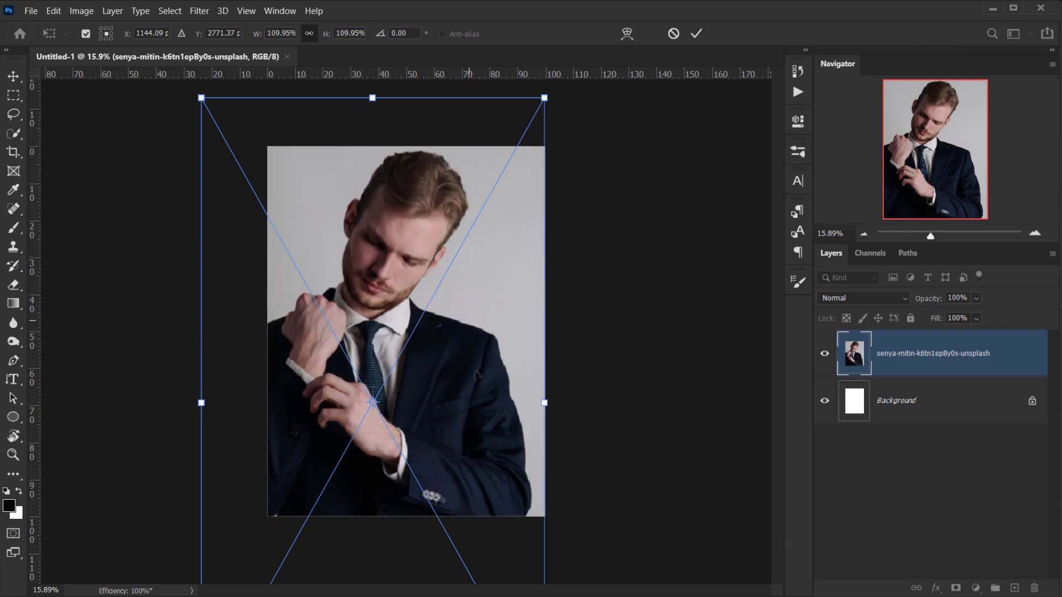
{"action": "left_click_drag", "start_coordinate": [479, 379], "coordinate": [472, 383]}
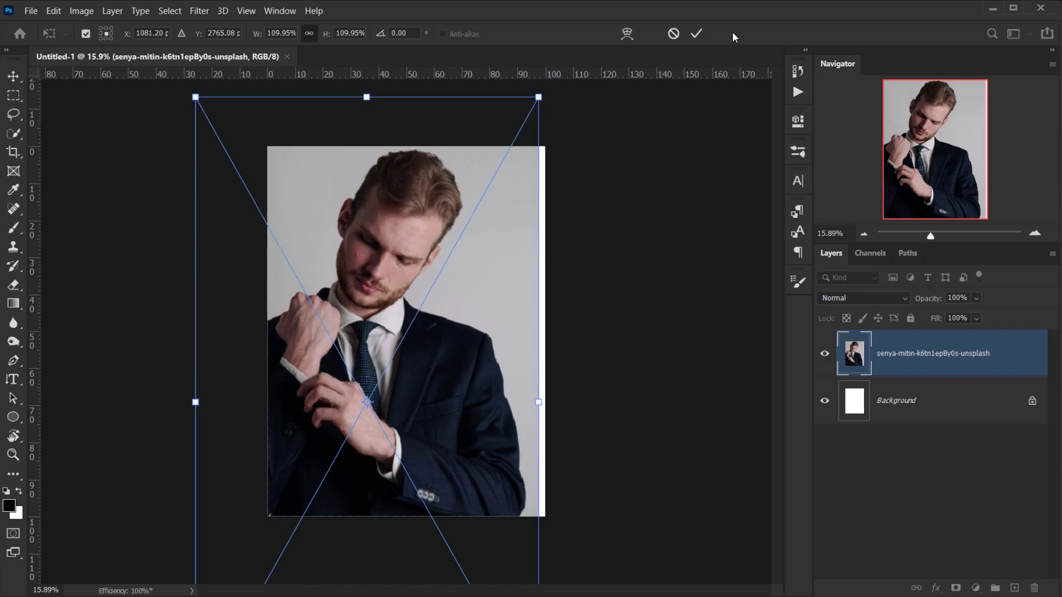
{"action": "left_click", "coordinate": [696, 33]}
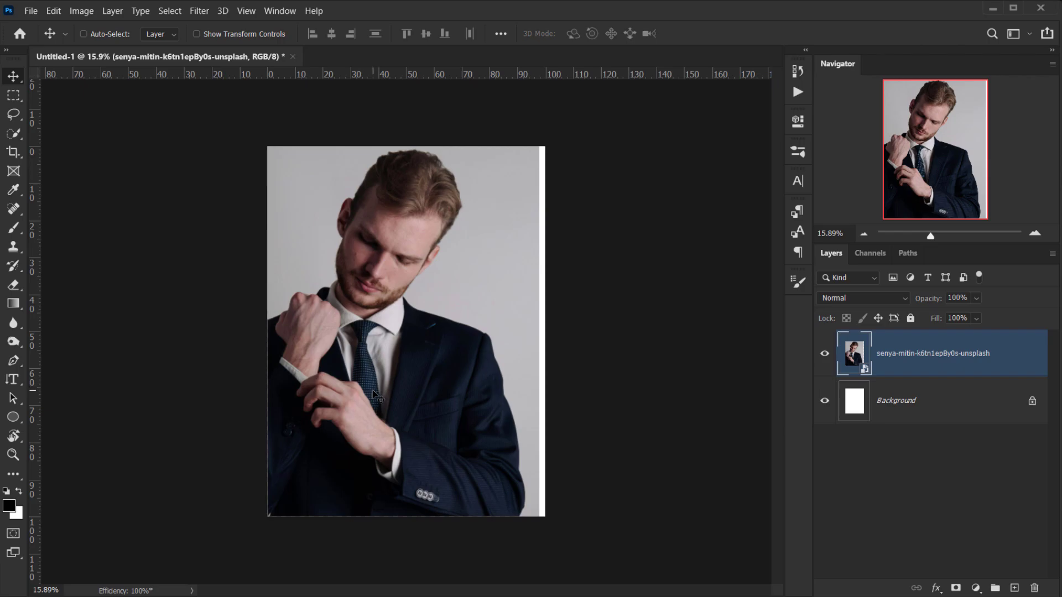
Add the word STYLE as vertical black text beside the man's head with the Vertical Type tool.
{"action": "scroll", "coordinate": [373, 390], "scroll_direction": "up", "scroll_amount": 5}
{"action": "left_click_drag", "start_coordinate": [526, 272], "coordinate": [467, 308]}
{"action": "scroll", "coordinate": [467, 310], "scroll_direction": "down", "scroll_amount": 4}
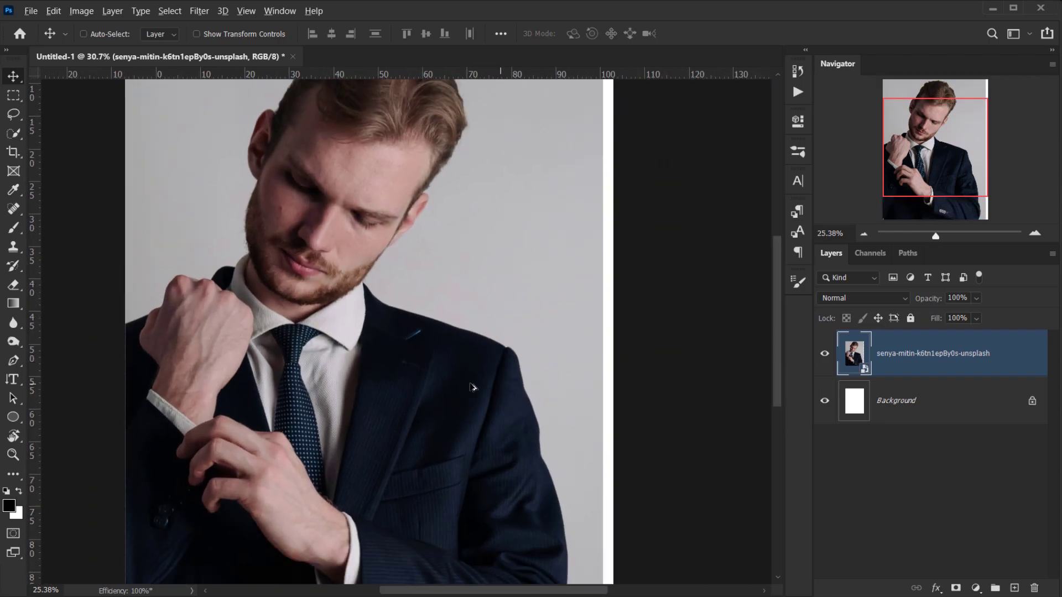
{"action": "left_click", "coordinate": [16, 384]}
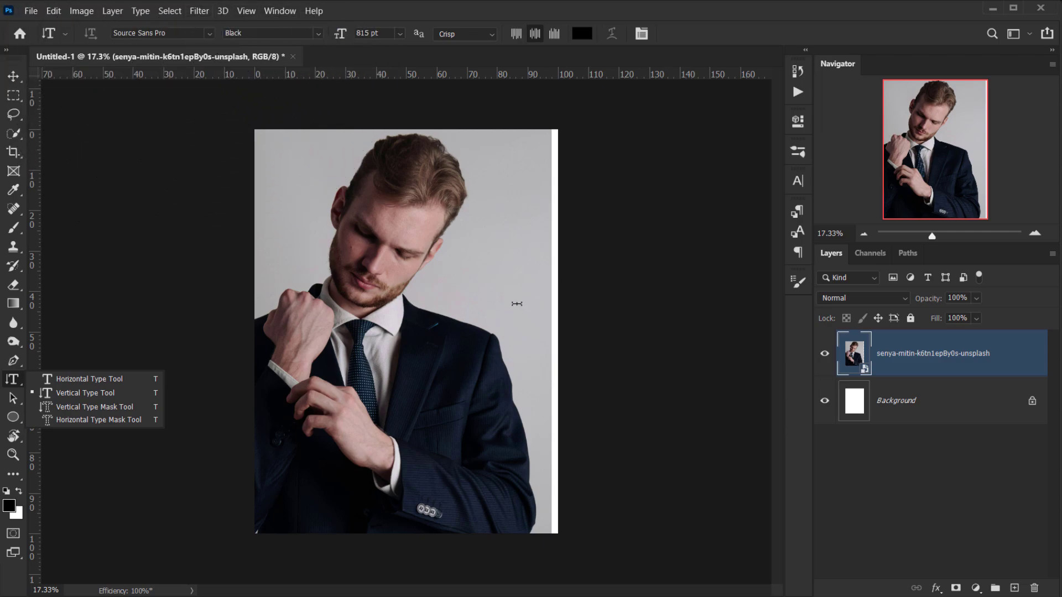
{"action": "left_click", "coordinate": [492, 214]}
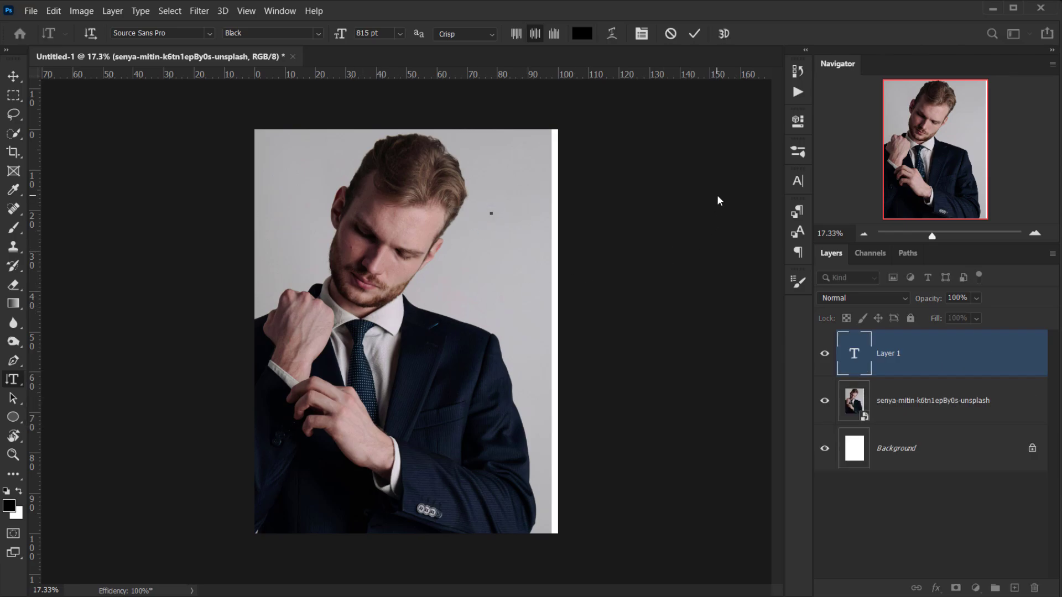
{"action": "type", "text": "Sty"}
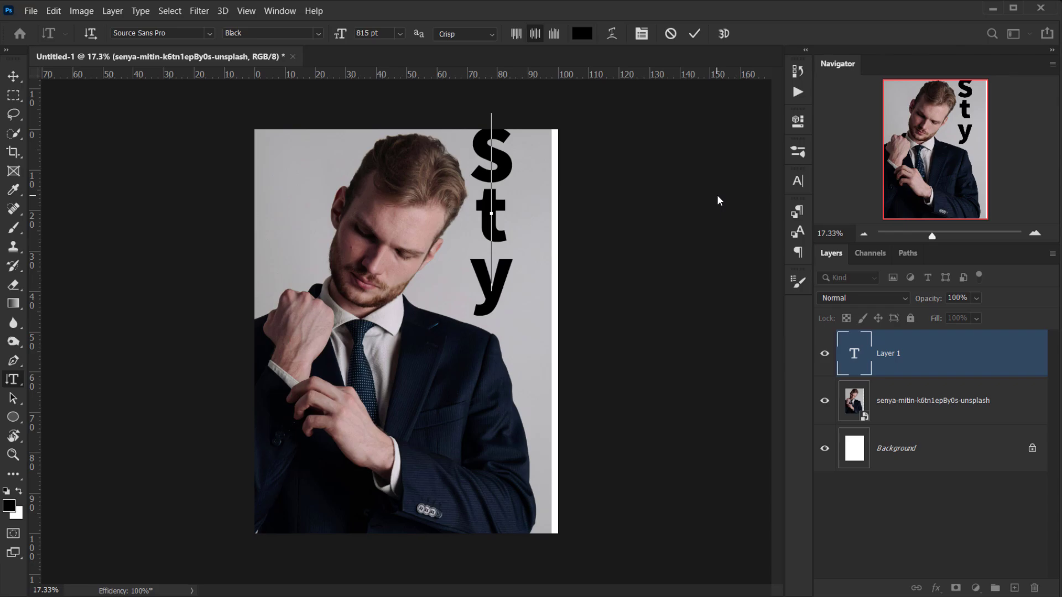
{"action": "key", "text": "BackSpace"}
{"action": "key", "text": "BackSpace"}
{"action": "key", "text": "BackSpace"}
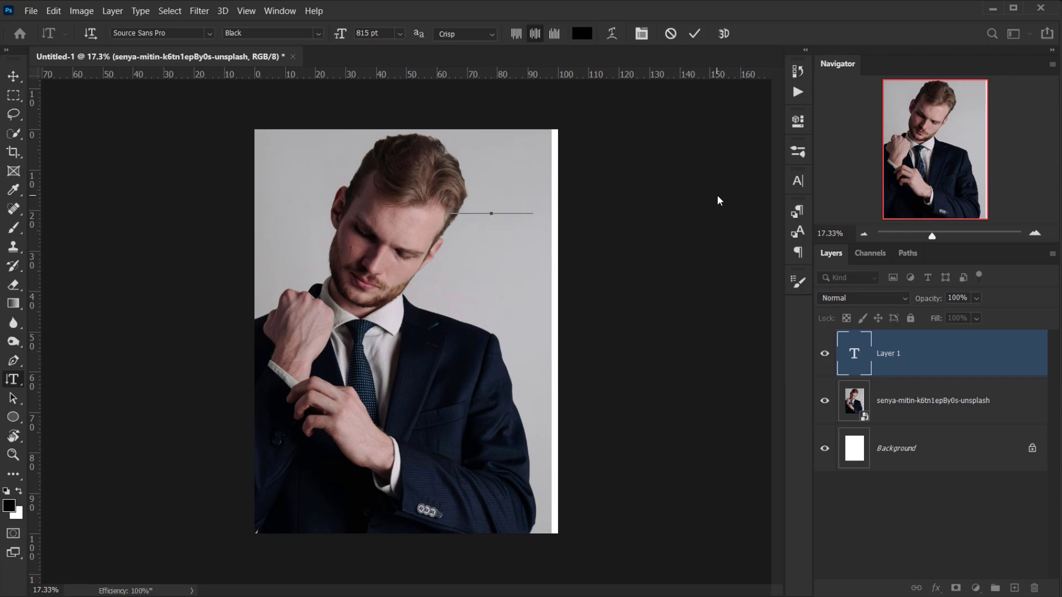
{"action": "type", "text": "STY"}
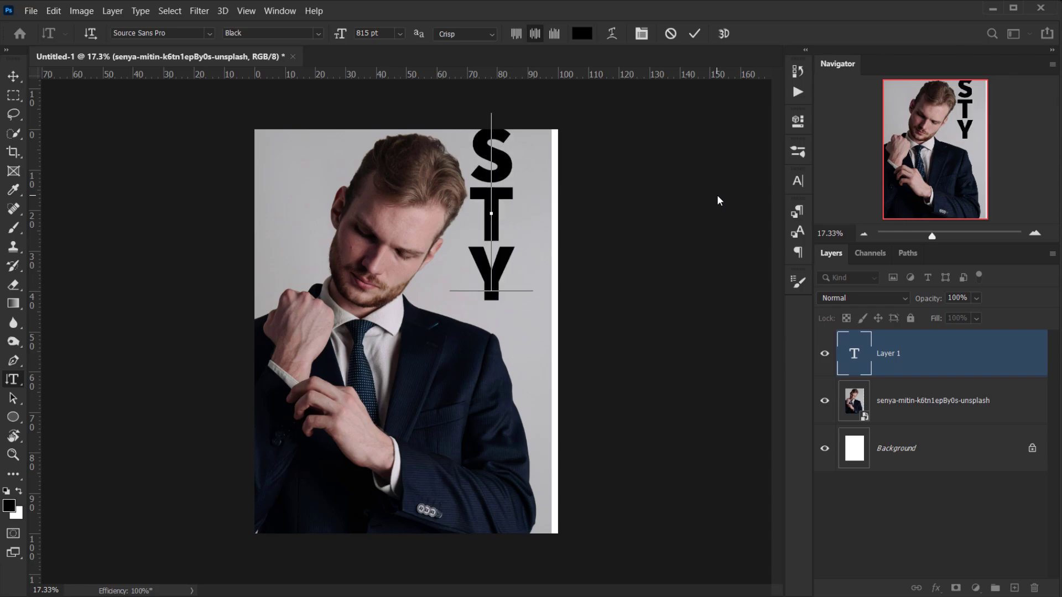
{"action": "type", "text": "LE"}
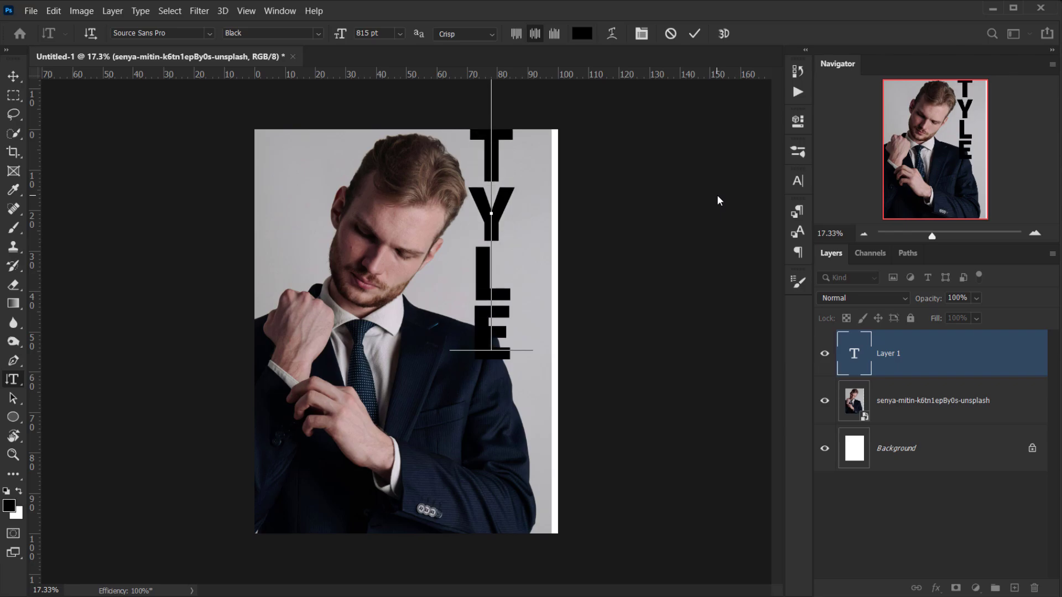
Move the STYLE text down the right side of the photo and scale it to about 128%, nearly filling the canvas height.
{"action": "left_click", "coordinate": [14, 76]}
{"action": "left_click_drag", "start_coordinate": [488, 215], "coordinate": [504, 348]}
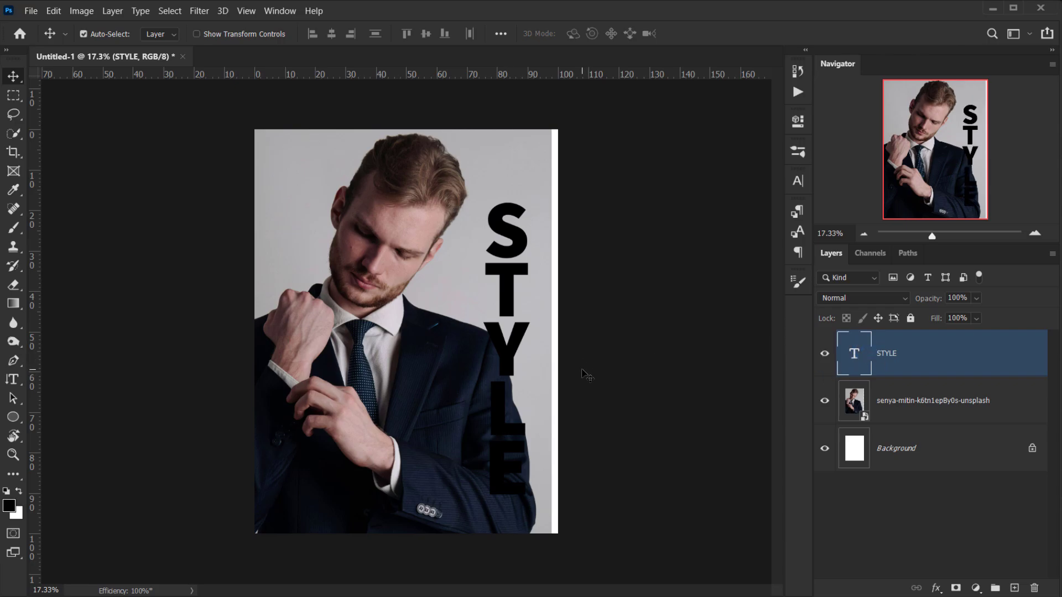
{"action": "key", "text": "ctrl+t"}
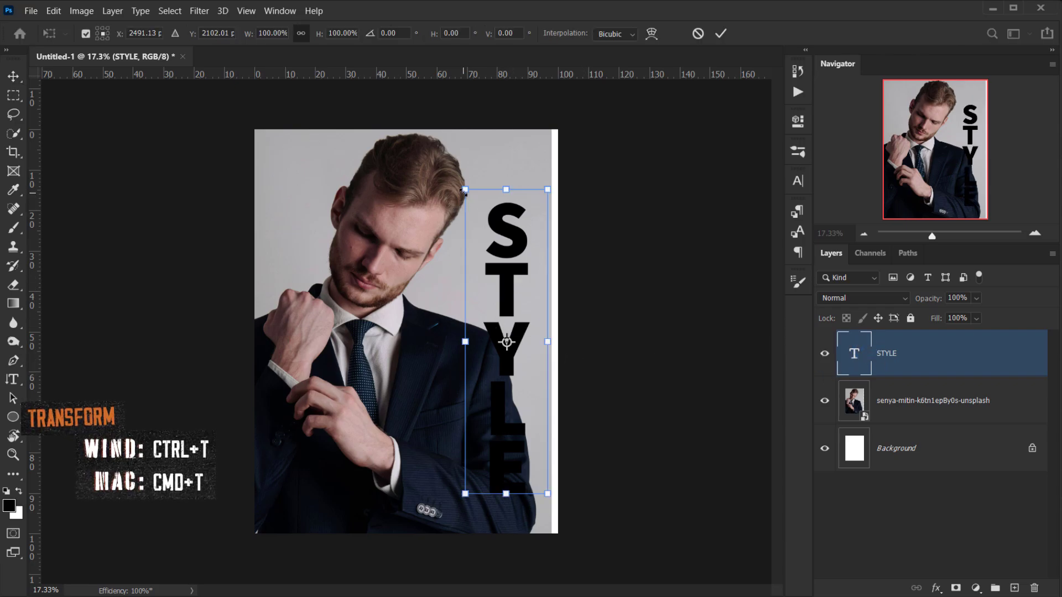
{"action": "left_click_drag", "start_coordinate": [463, 191], "coordinate": [447, 119]}
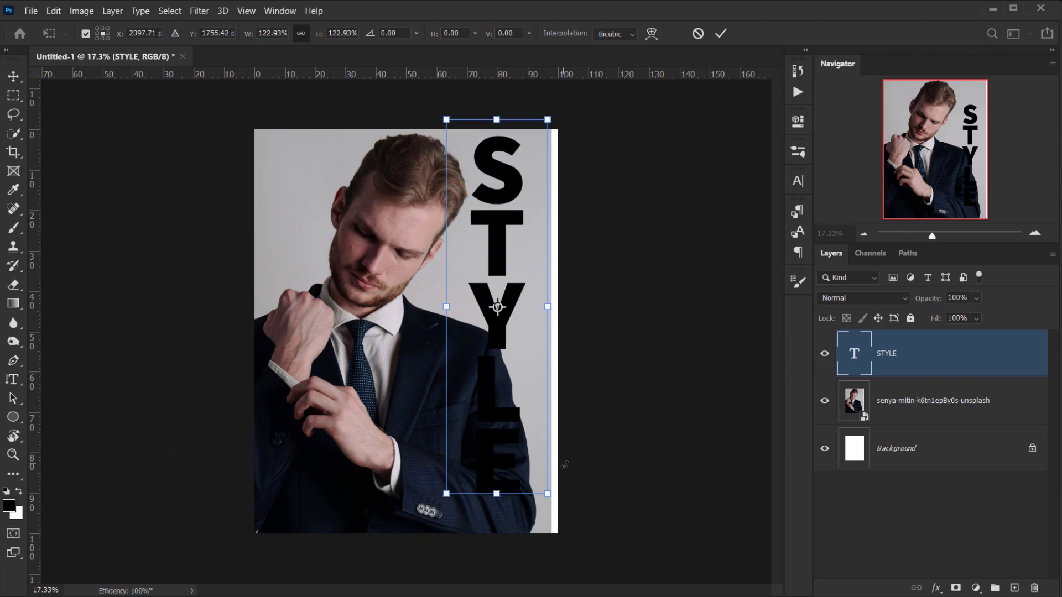
{"action": "left_click_drag", "start_coordinate": [496, 493], "coordinate": [497, 508]}
{"action": "left_click_drag", "start_coordinate": [510, 388], "coordinate": [510, 418]}
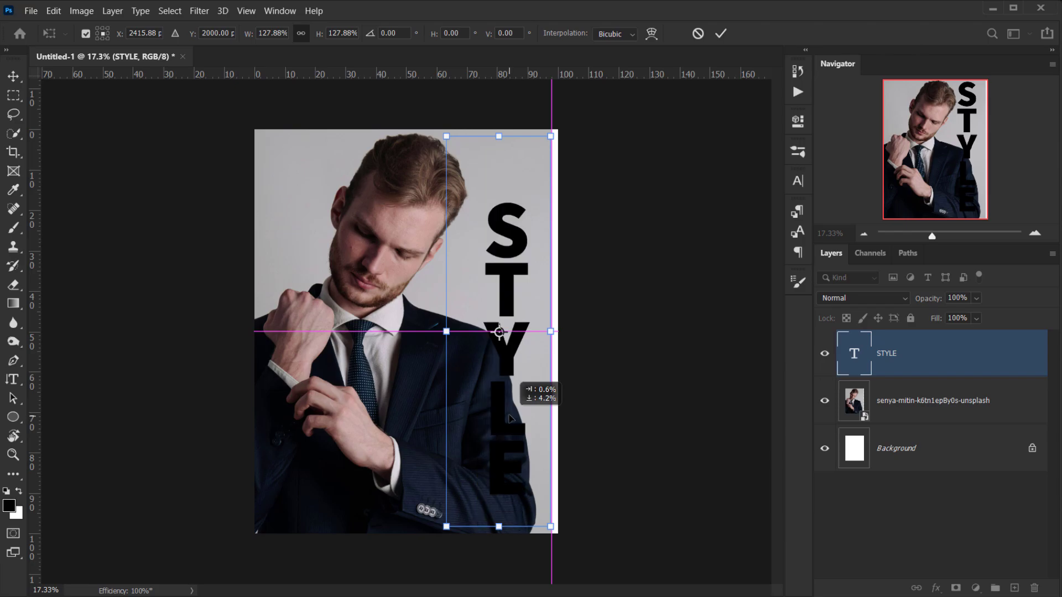
{"action": "left_click_drag", "start_coordinate": [445, 316], "coordinate": [446, 321]}
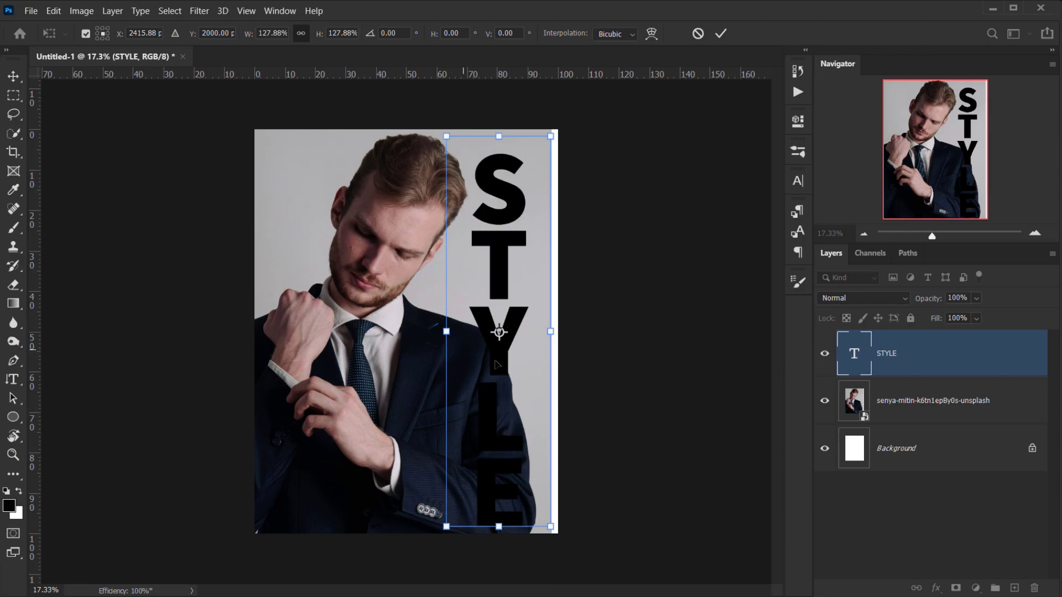
{"action": "left_click_drag", "start_coordinate": [497, 364], "coordinate": [526, 356]}
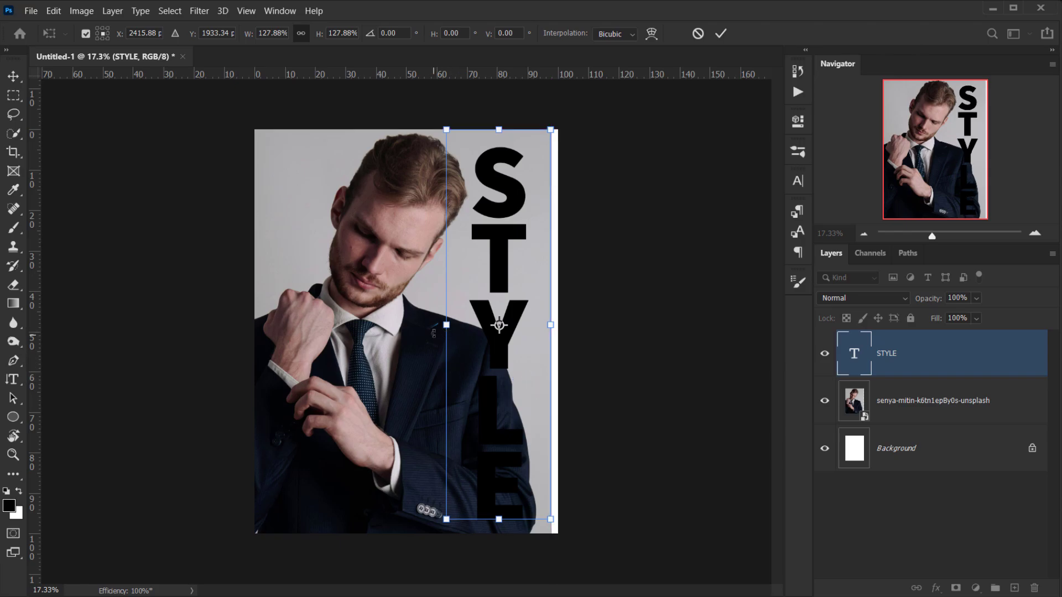
Stretch only the STYLE text's width to about 174%, place it over the man's shoulder and commit the transform.
{"action": "left_click_drag", "start_coordinate": [446, 325], "coordinate": [440, 325]}
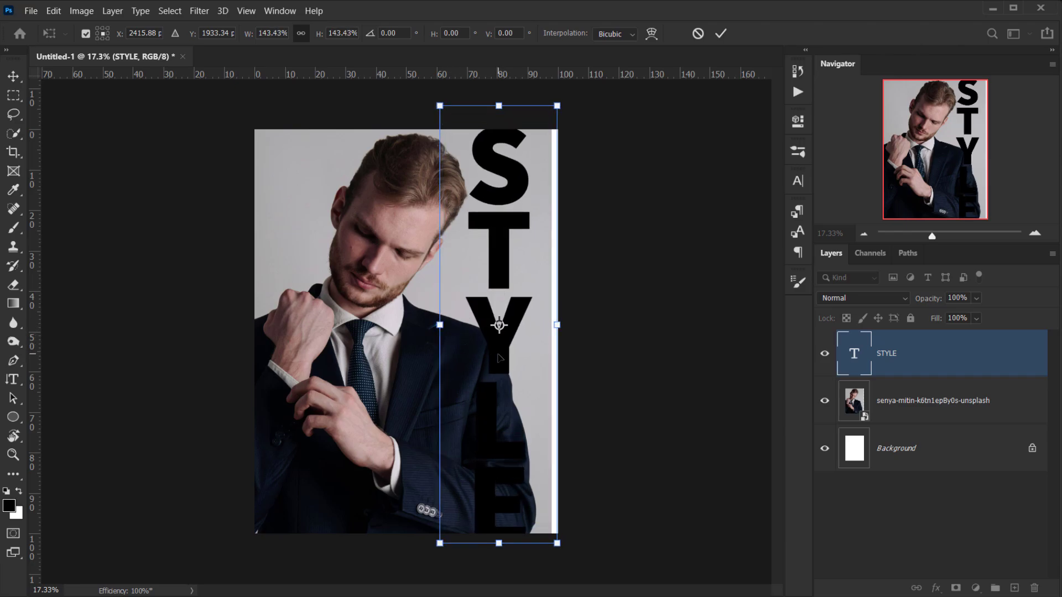
{"action": "key", "text": "ctrl+z"}
{"action": "left_click_drag", "start_coordinate": [447, 325], "coordinate": [422, 327]}
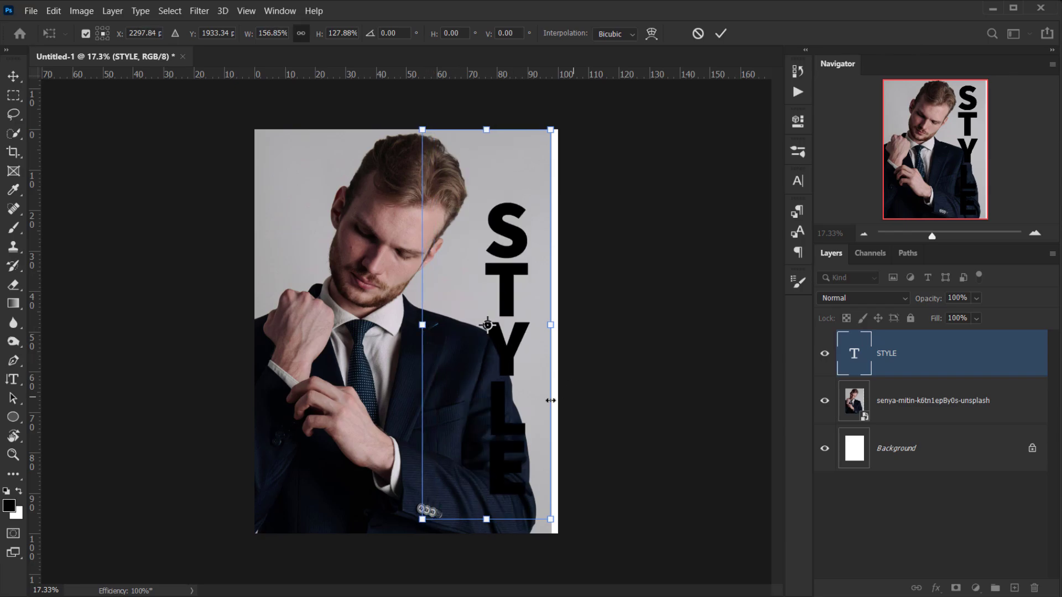
{"action": "left_click_drag", "start_coordinate": [505, 356], "coordinate": [498, 363]}
{"action": "left_click_drag", "start_coordinate": [544, 324], "coordinate": [501, 333]}
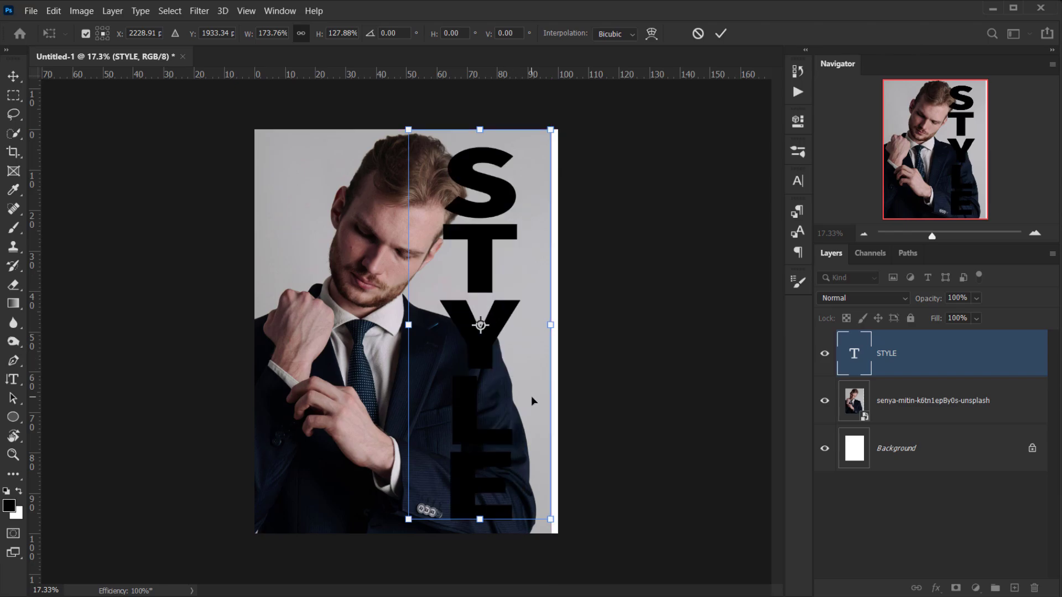
{"action": "left_click_drag", "start_coordinate": [524, 463], "coordinate": [521, 463]}
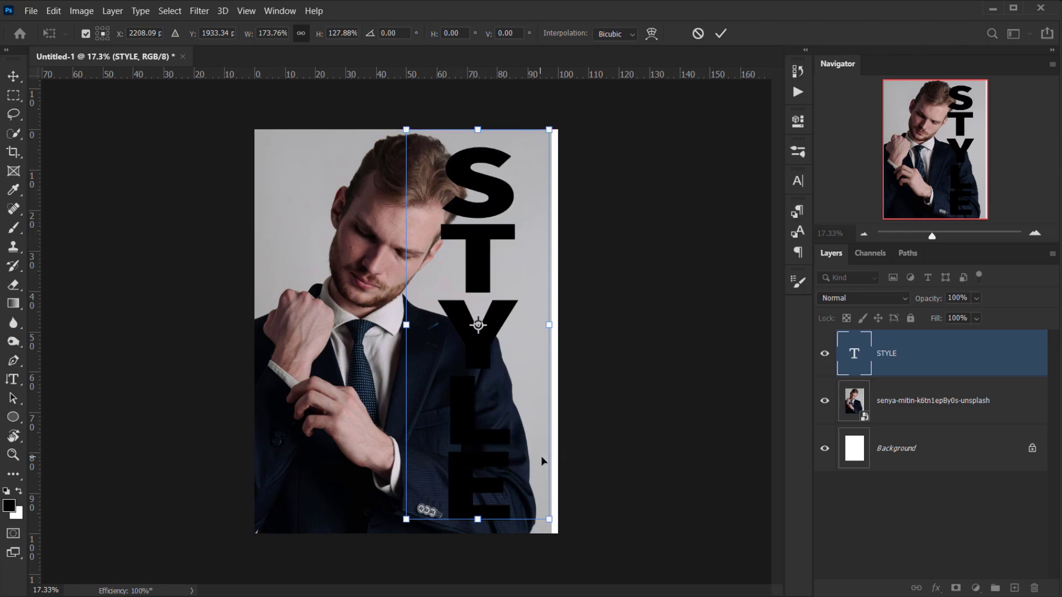
{"action": "left_click_drag", "start_coordinate": [503, 459], "coordinate": [501, 458]}
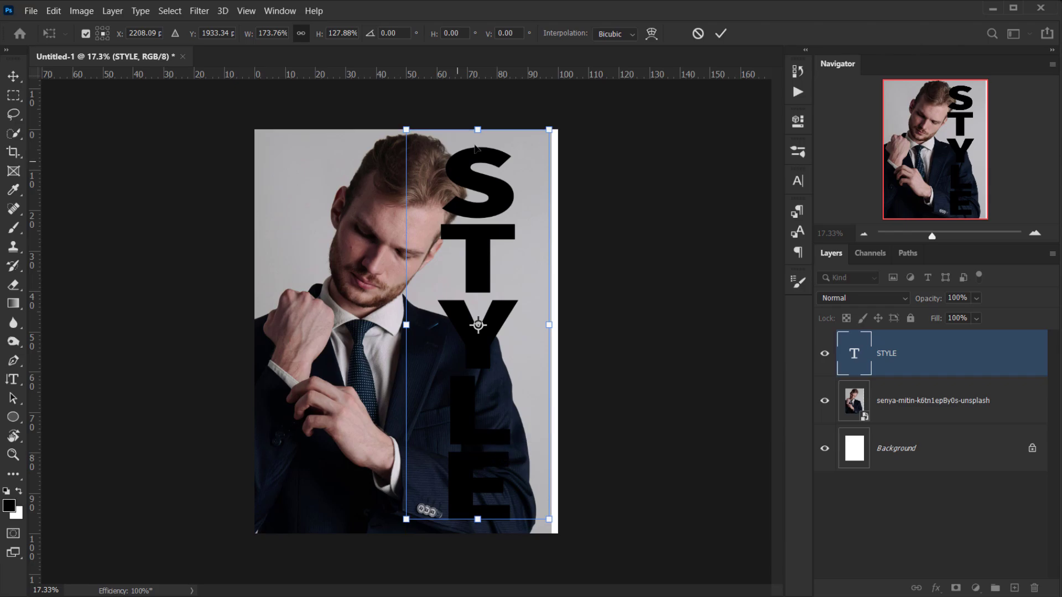
{"action": "left_click", "coordinate": [719, 35]}
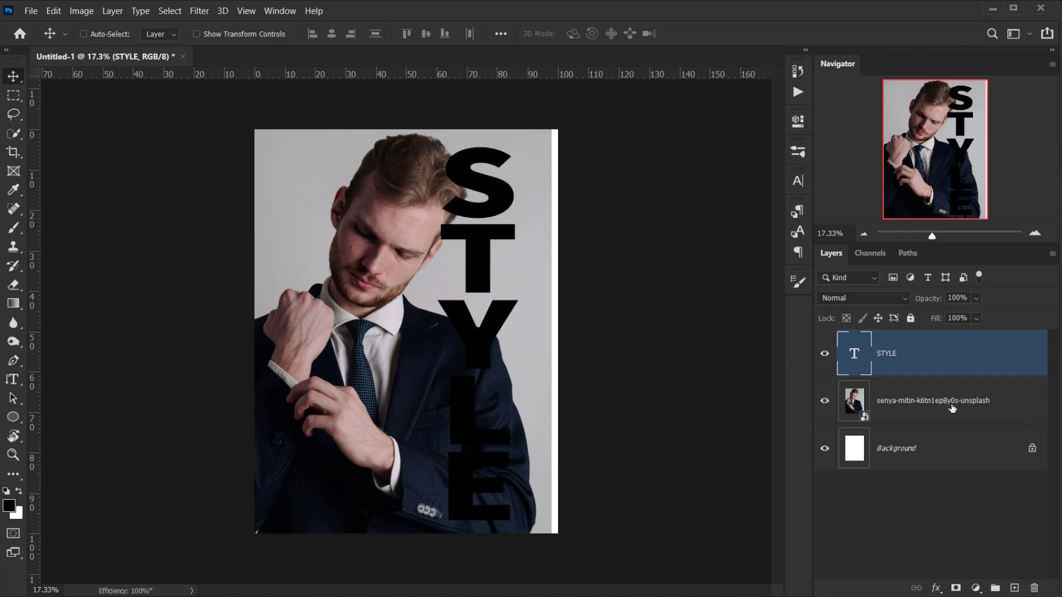
Select the man's photo layer and scale it proportionally to about 109%.
{"action": "left_click", "coordinate": [898, 401]}
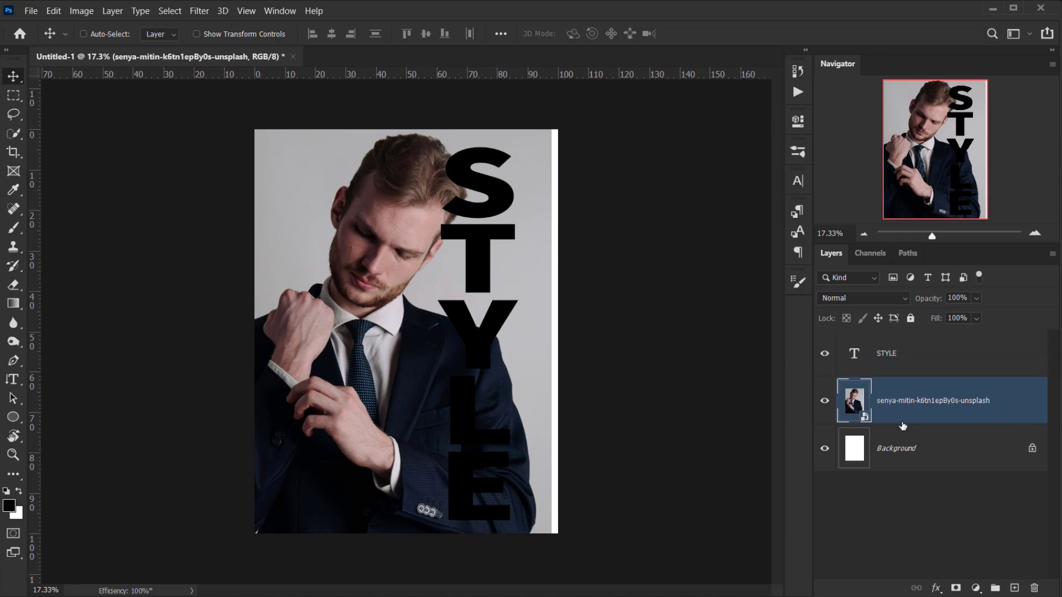
{"action": "left_click_drag", "start_coordinate": [403, 280], "coordinate": [411, 257]}
{"action": "key", "text": "ctrl+t"}
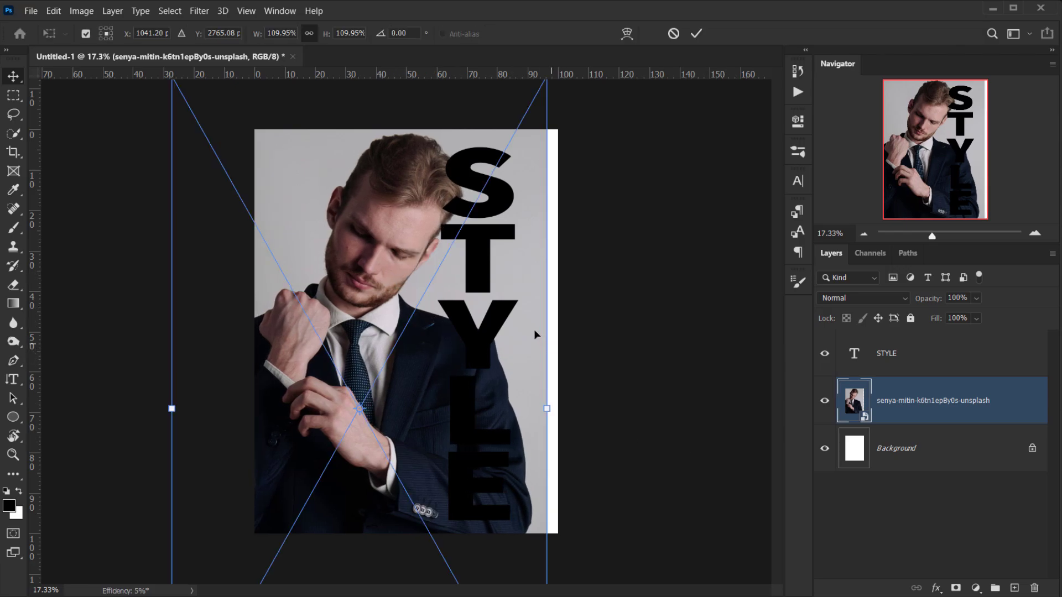
{"action": "left_click_drag", "start_coordinate": [550, 406], "coordinate": [542, 407]}
{"action": "left_click_drag", "start_coordinate": [488, 376], "coordinate": [495, 383]}
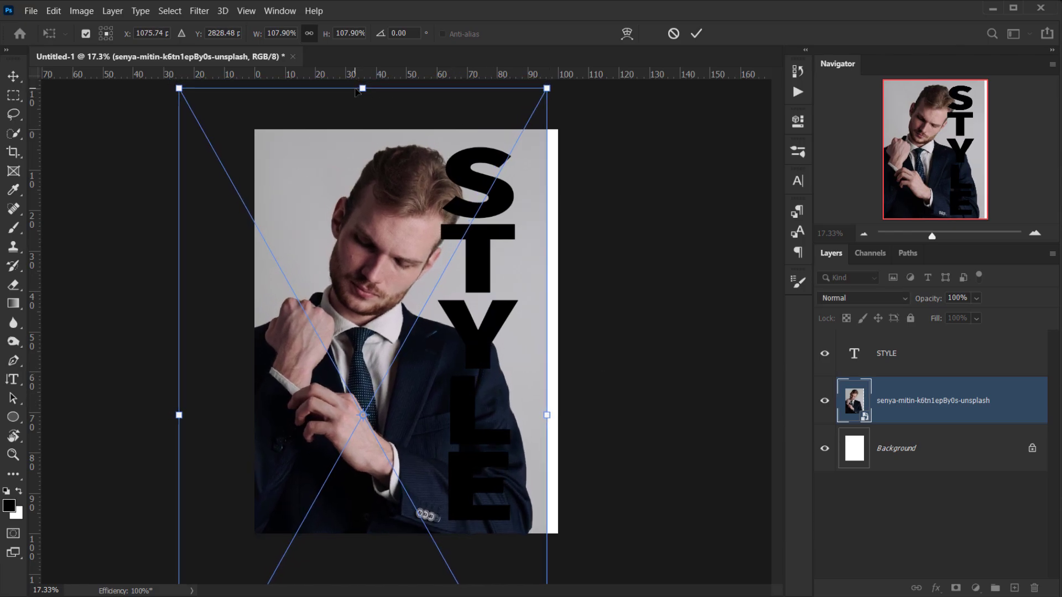
{"action": "left_click_drag", "start_coordinate": [362, 88], "coordinate": [363, 81]}
Keep the photo unrotated, nudge it slightly beneath the STYLE text with a thin white strip along the right canvas edge, and commit the transform.
{"action": "left_click_drag", "start_coordinate": [559, 354], "coordinate": [561, 344]}
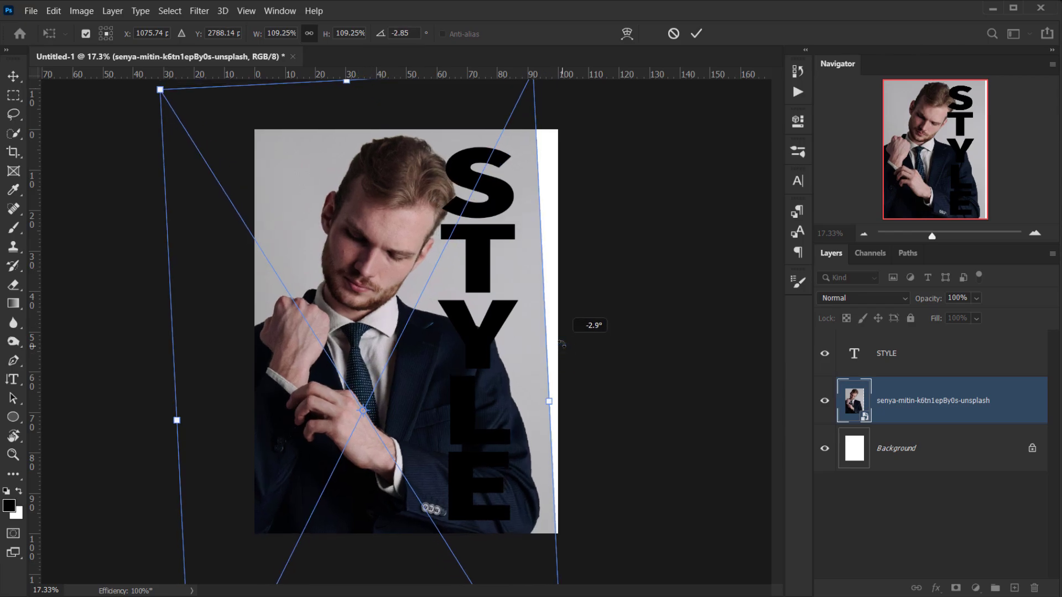
{"action": "key", "text": "ctrl+z"}
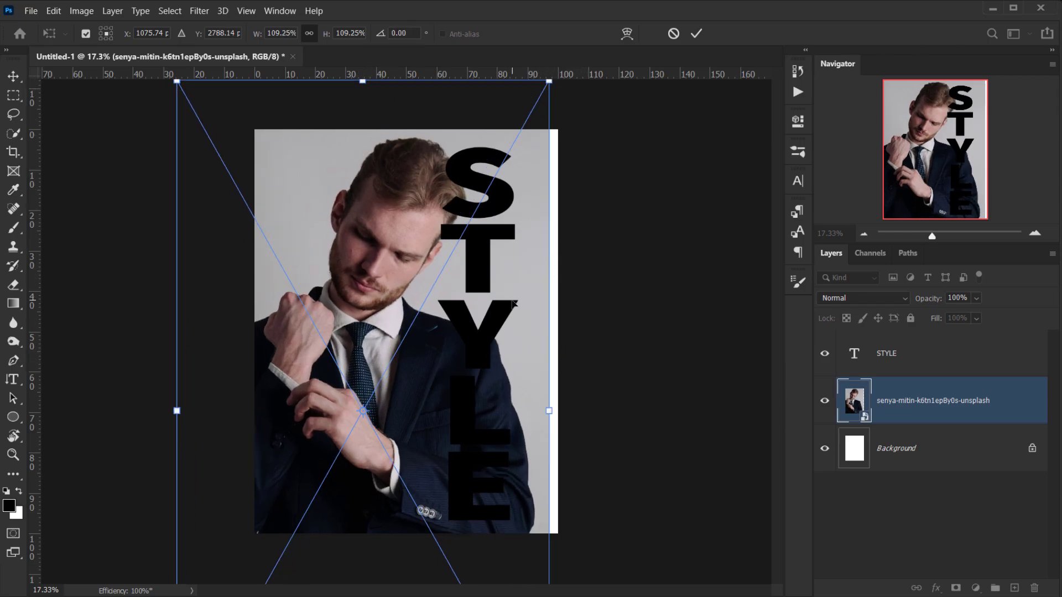
{"action": "left_click_drag", "start_coordinate": [514, 303], "coordinate": [515, 304]}
{"action": "left_click", "coordinate": [516, 452]}
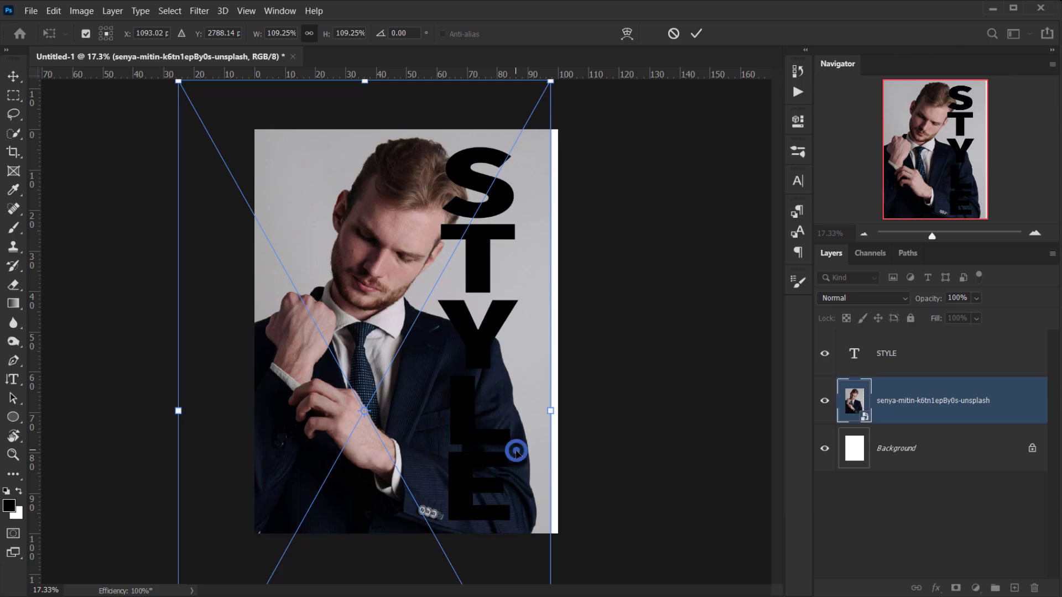
{"action": "left_click_drag", "start_coordinate": [516, 453], "coordinate": [516, 457]}
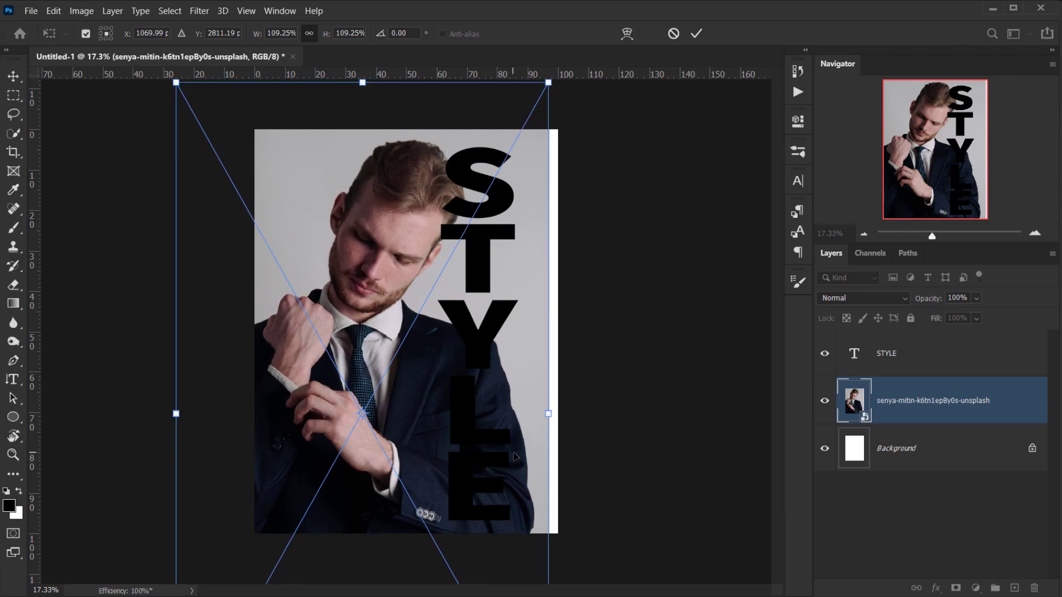
{"action": "left_click", "coordinate": [696, 33]}
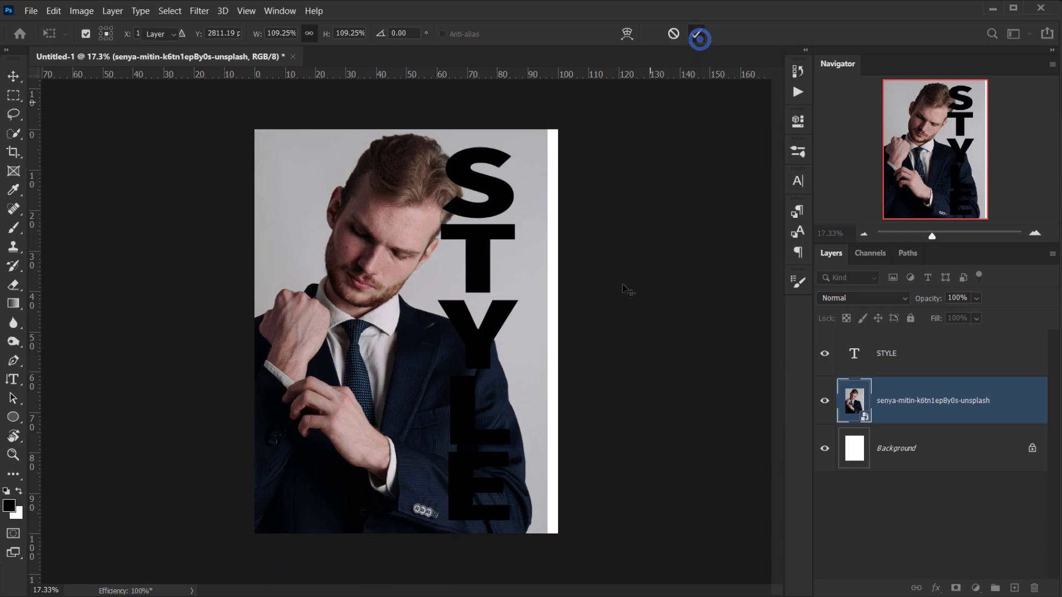
Examine the STYLE text against the portrait, temporarily hiding the text layer to compare.
{"action": "scroll", "coordinate": [492, 364], "scroll_direction": "up", "scroll_amount": 2}
{"action": "scroll", "coordinate": [492, 364], "scroll_direction": "down", "scroll_amount": 2}
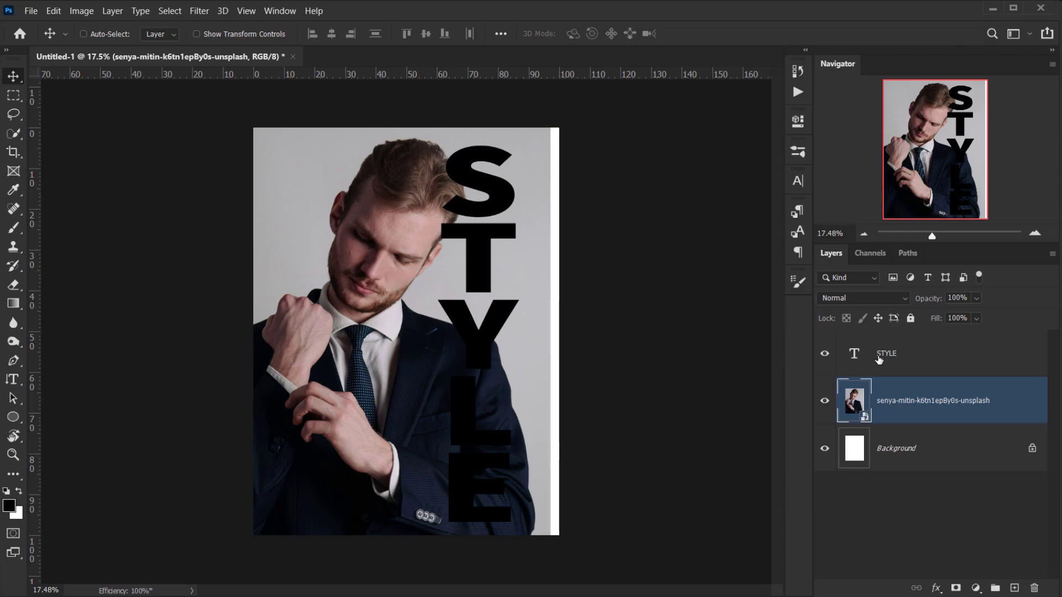
{"action": "scroll", "coordinate": [406, 329], "scroll_direction": "up", "scroll_amount": 2}
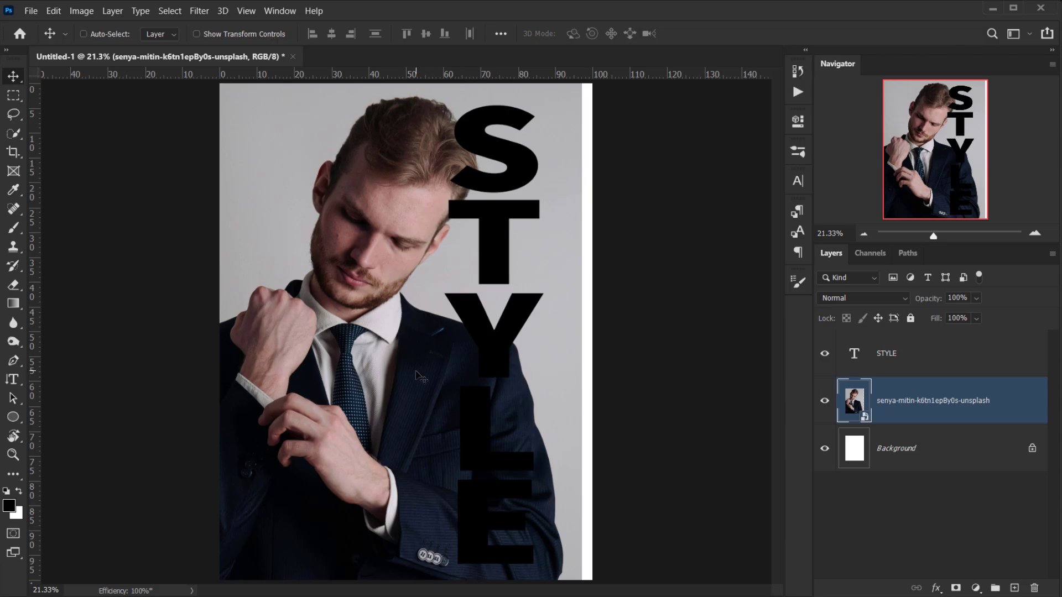
{"action": "scroll", "coordinate": [420, 376], "scroll_direction": "down", "scroll_amount": 2}
{"action": "left_click", "coordinate": [936, 402]}
{"action": "left_click", "coordinate": [907, 352]}
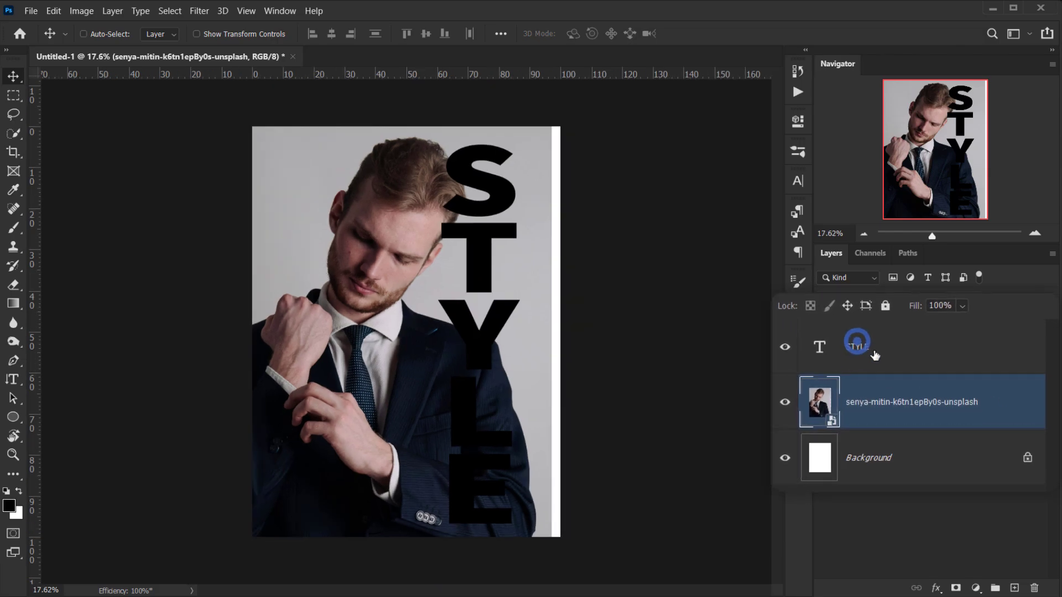
{"action": "left_click", "coordinate": [647, 325]}
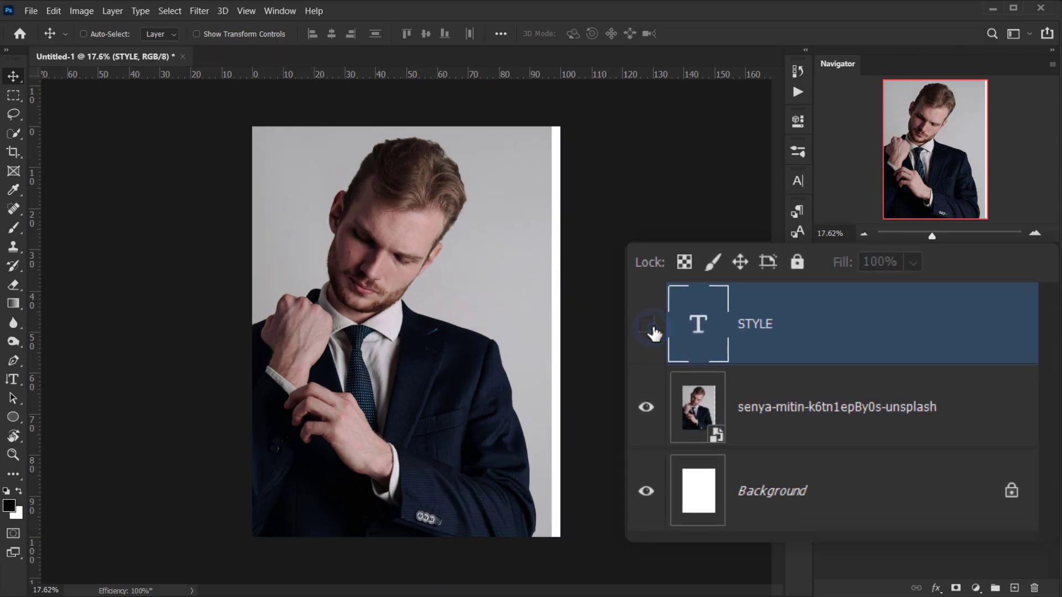
{"action": "left_click", "coordinate": [647, 326]}
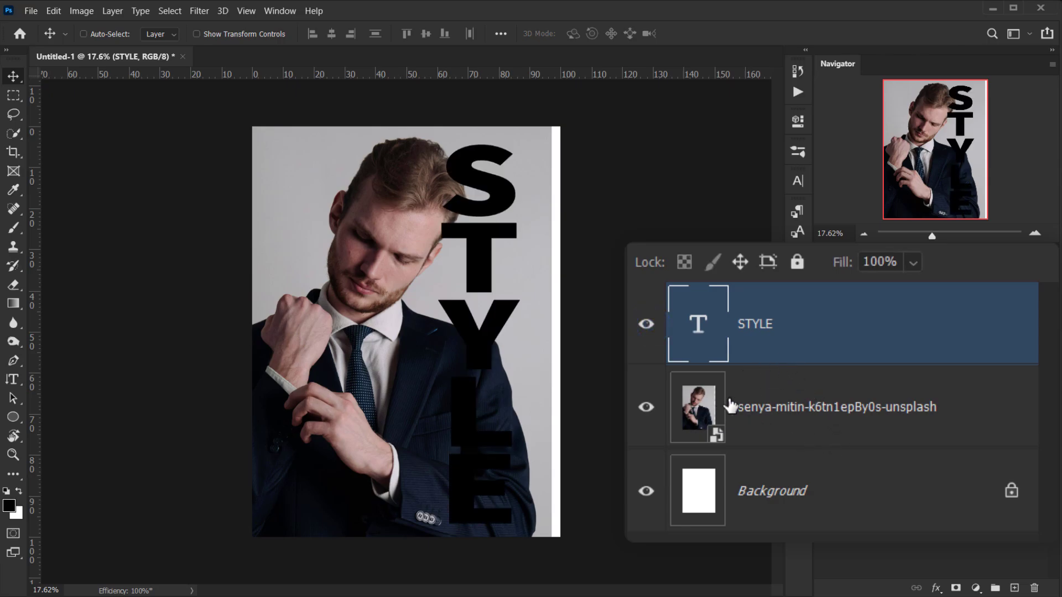
{"action": "left_click", "coordinate": [877, 408]}
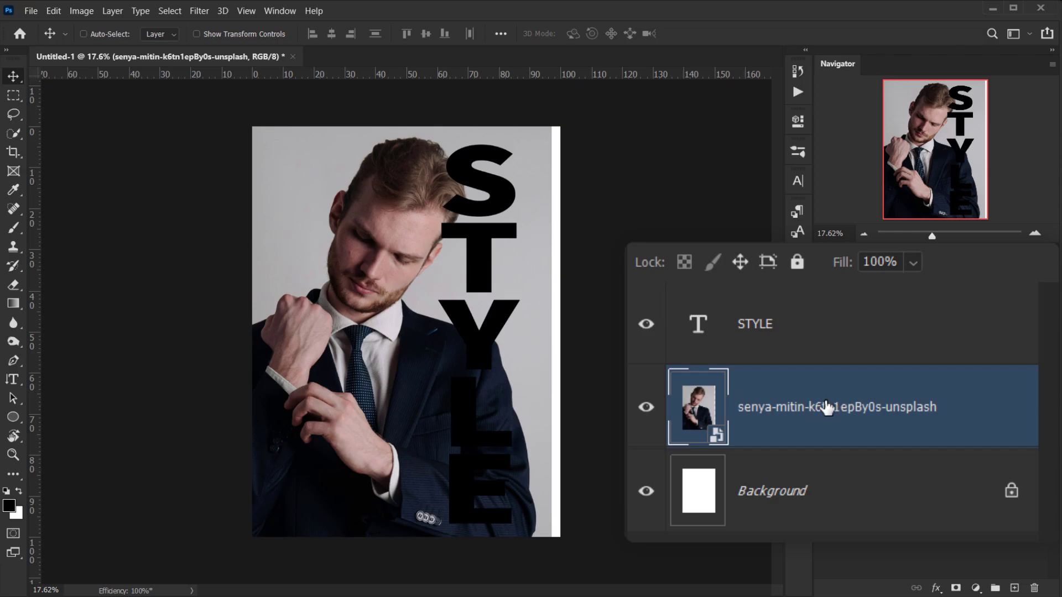
{"action": "left_click_drag", "start_coordinate": [845, 408], "coordinate": [787, 301]}
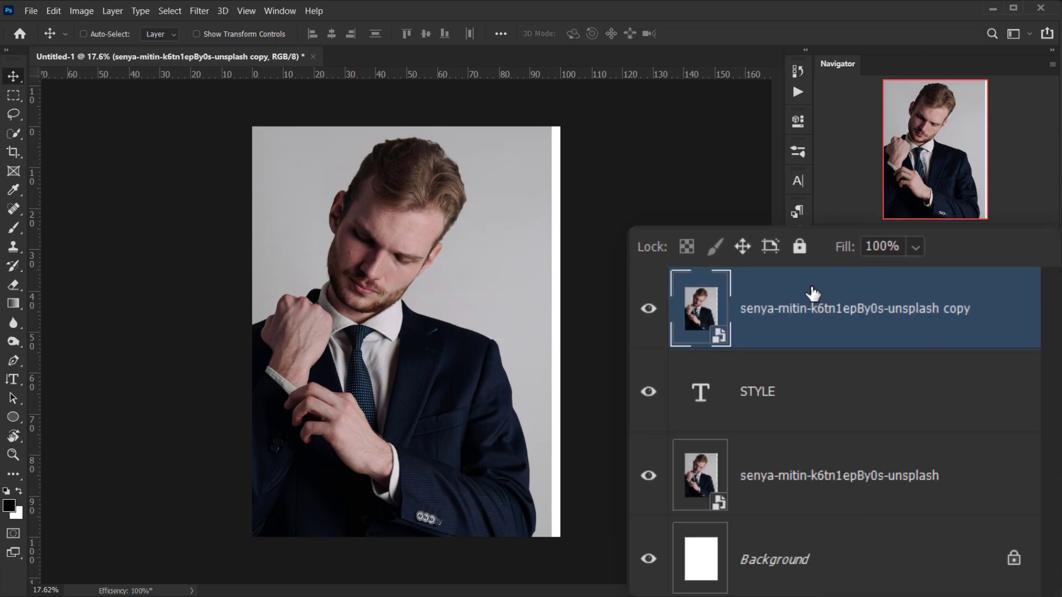
{"action": "key", "text": "ctrl+z"}
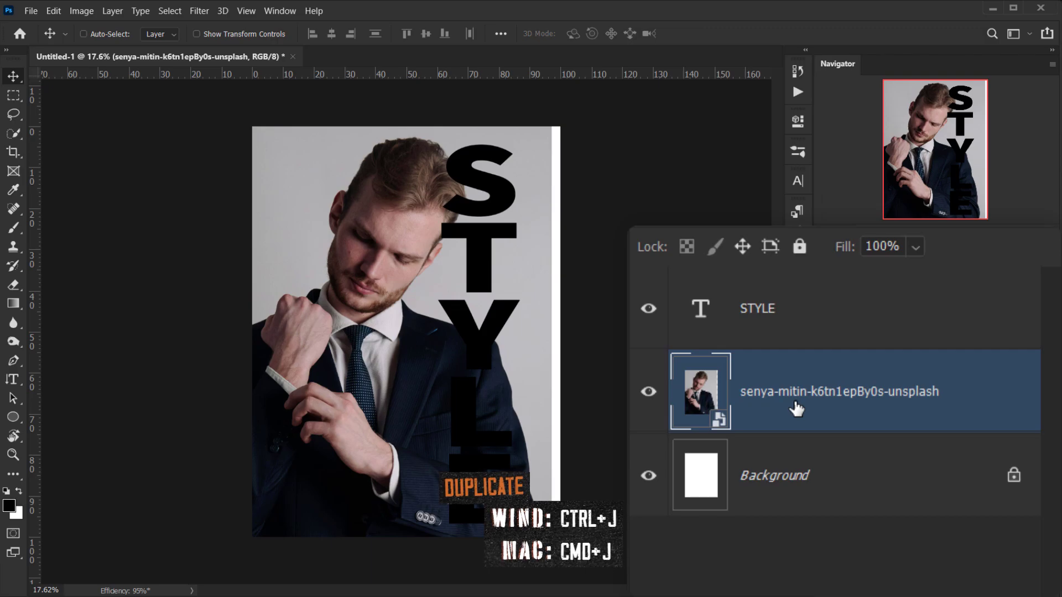
Duplicate the photo layer, place the copy above the STYLE text layer, and clip it to the text.
{"action": "key", "text": "ctrl+j"}
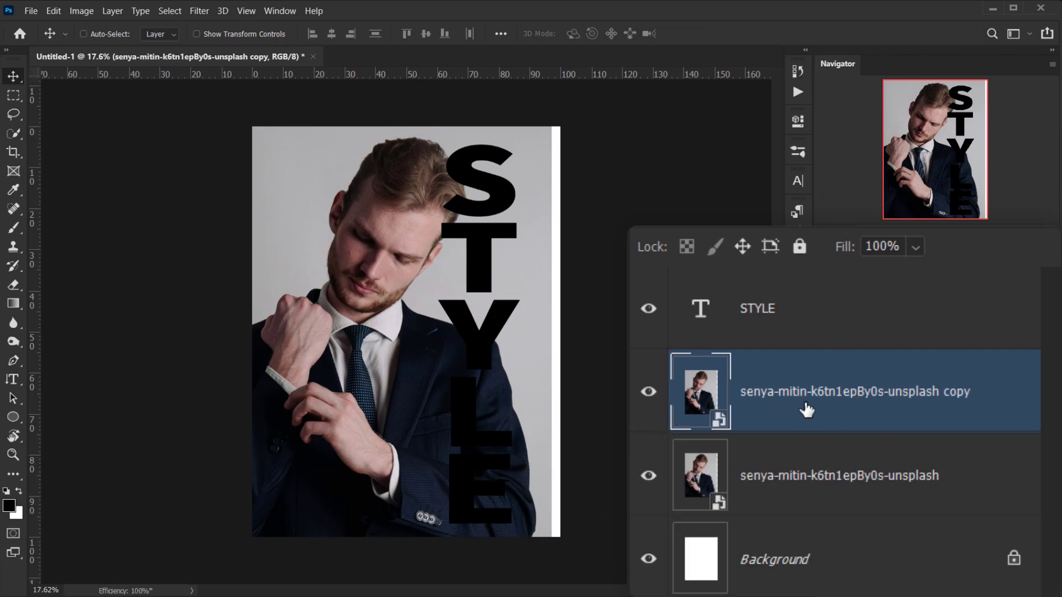
{"action": "left_click_drag", "start_coordinate": [820, 396], "coordinate": [748, 305]}
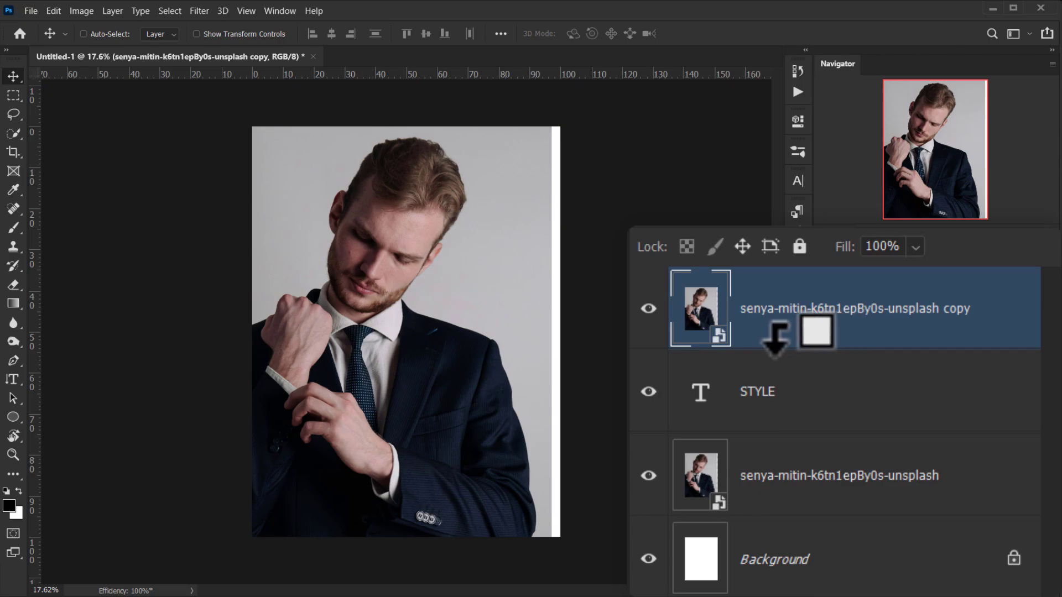
{"action": "left_click", "coordinate": [765, 338], "text": "alt"}
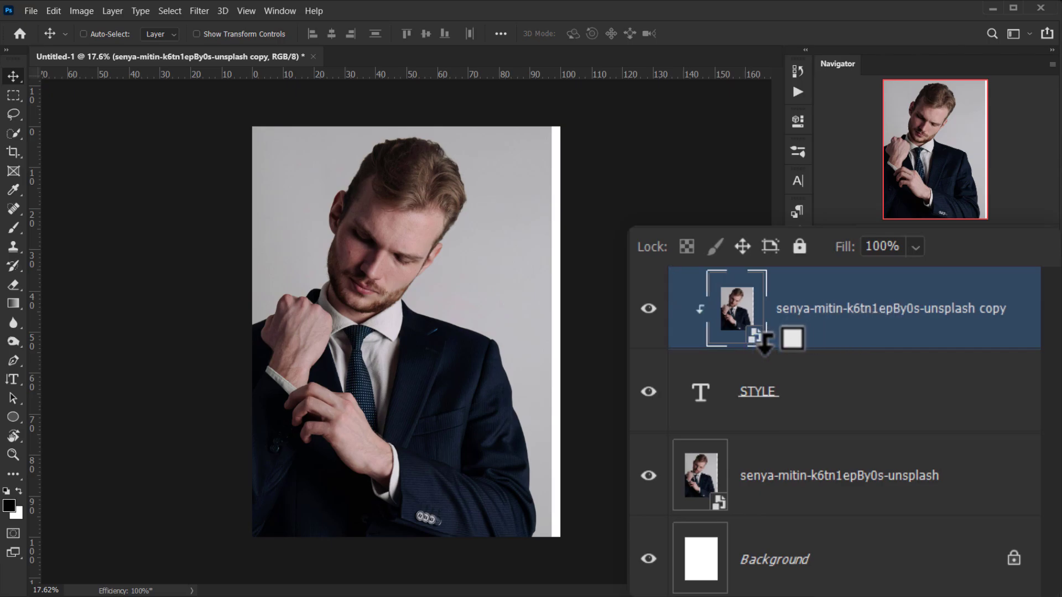
Temporarily hide the original photo to examine the image clipped inside the STYLE letters, and show it again.
{"action": "left_click", "coordinate": [649, 474]}
{"action": "left_click", "coordinate": [807, 466]}
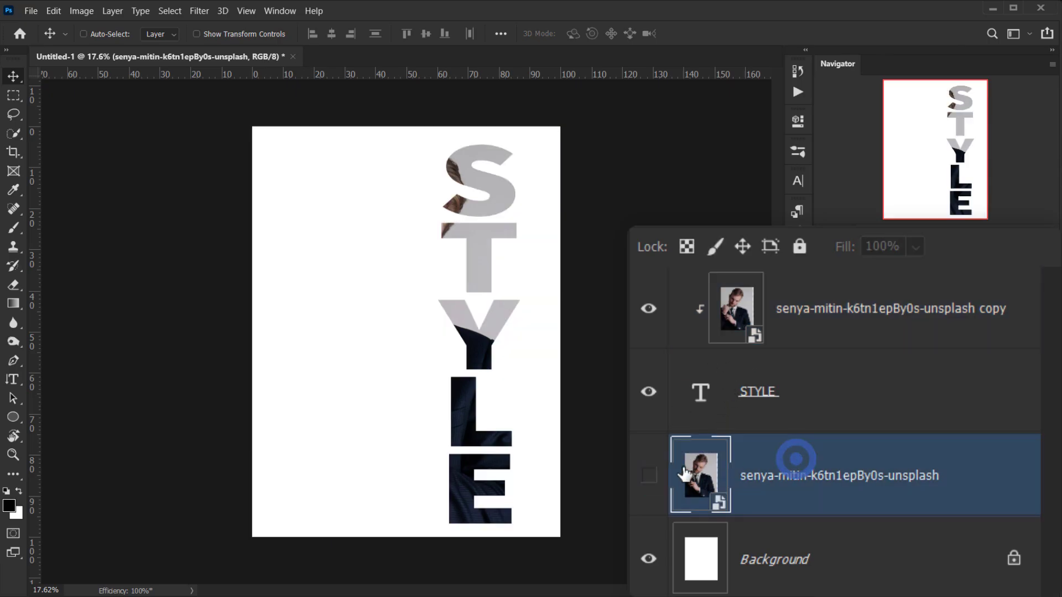
{"action": "left_click", "coordinate": [649, 475]}
{"action": "left_click", "coordinate": [650, 476]}
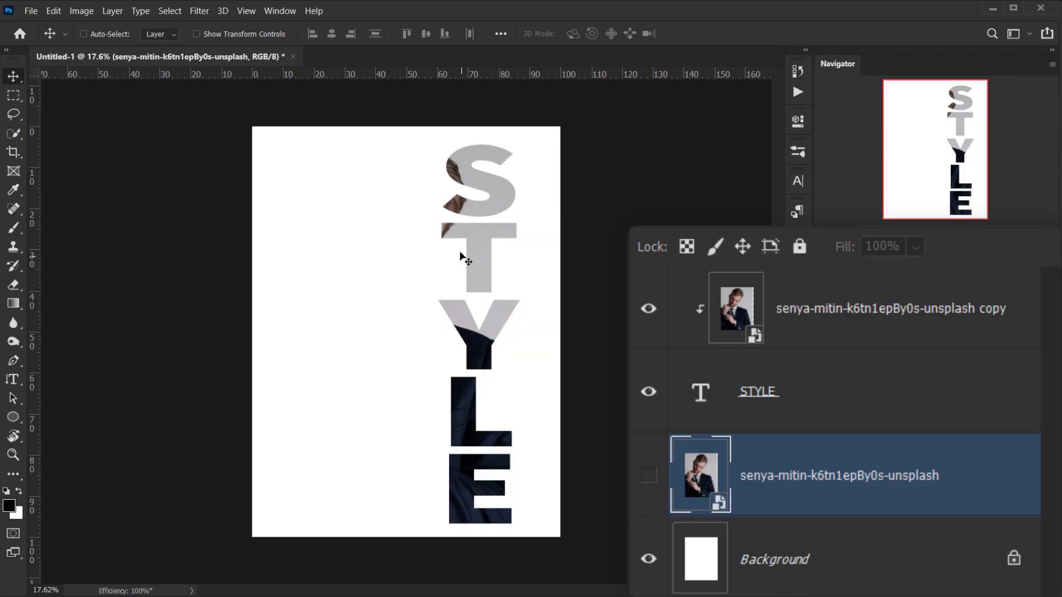
{"action": "left_click", "coordinate": [773, 393]}
{"action": "left_click", "coordinate": [655, 475]}
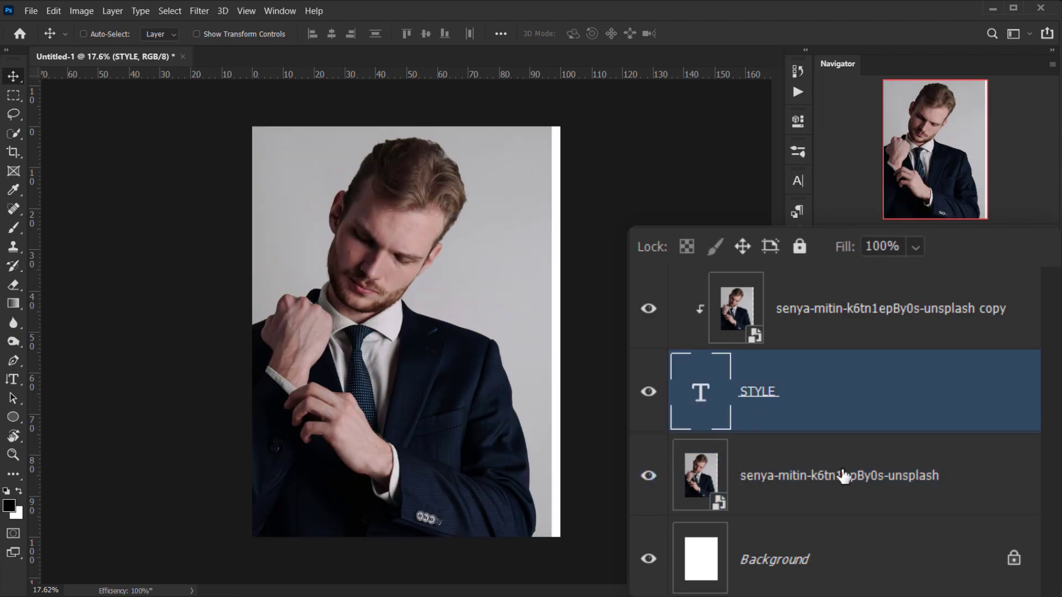
{"action": "left_click", "coordinate": [783, 316]}
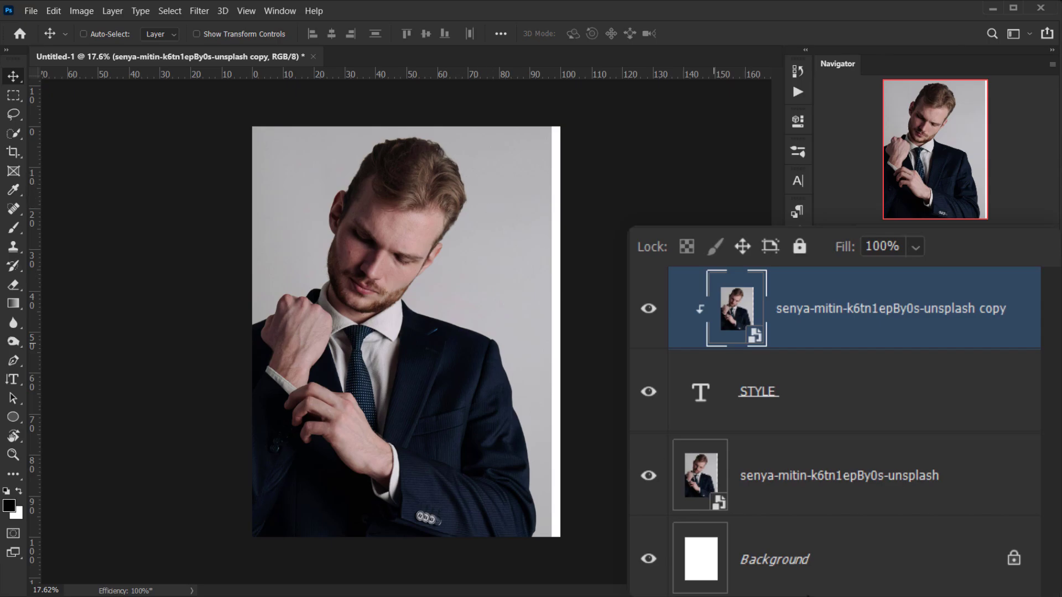
Add a layer mask to the original photo and fill its right third, full height from the S's left edge, with black, and deselect.
{"action": "left_click", "coordinate": [836, 492]}
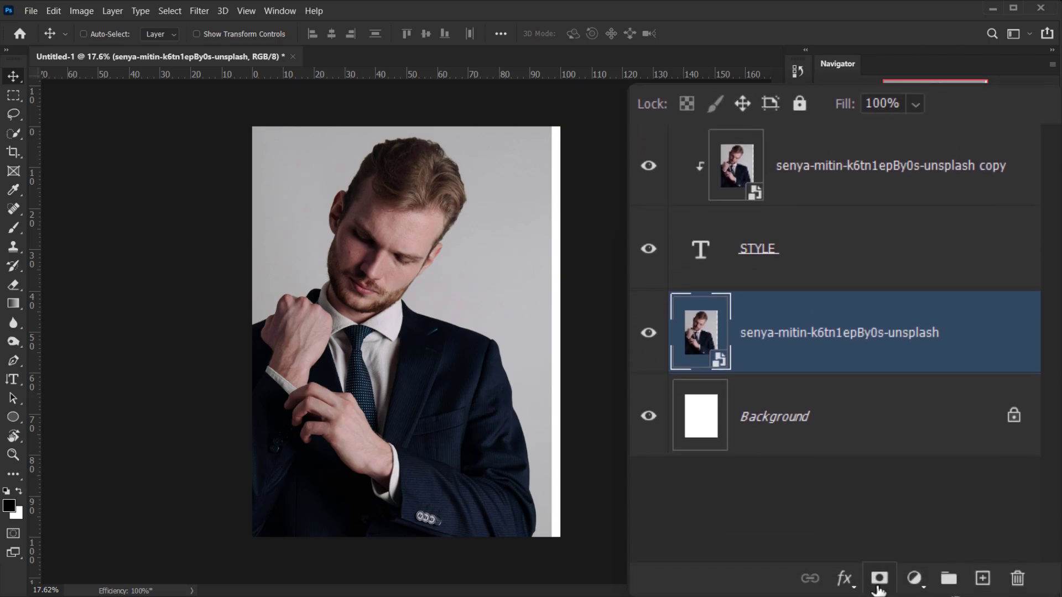
{"action": "left_click", "coordinate": [878, 579]}
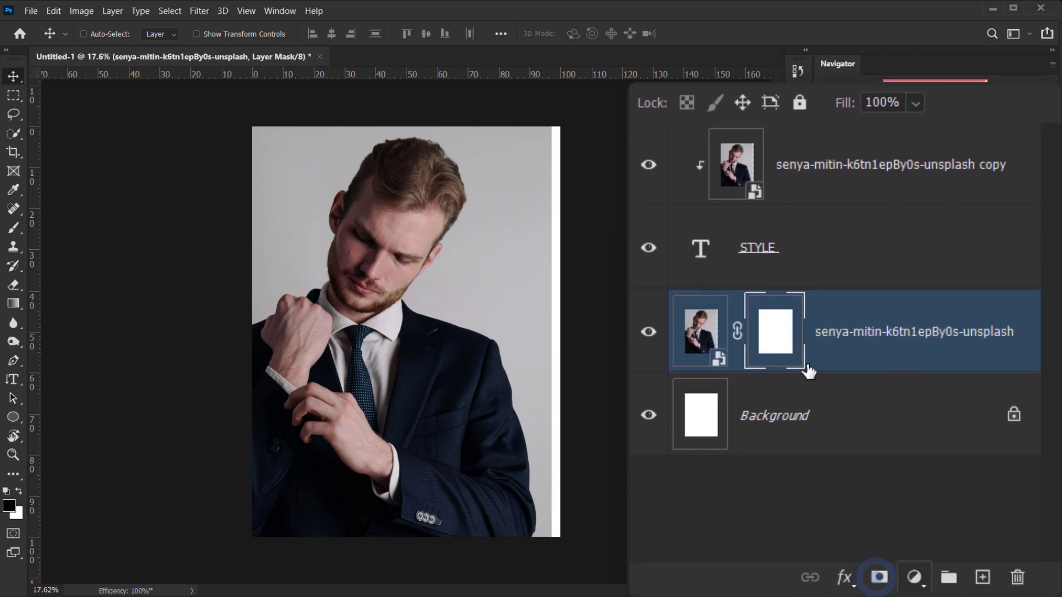
{"action": "left_click_drag", "start_coordinate": [13, 95], "coordinate": [86, 101]}
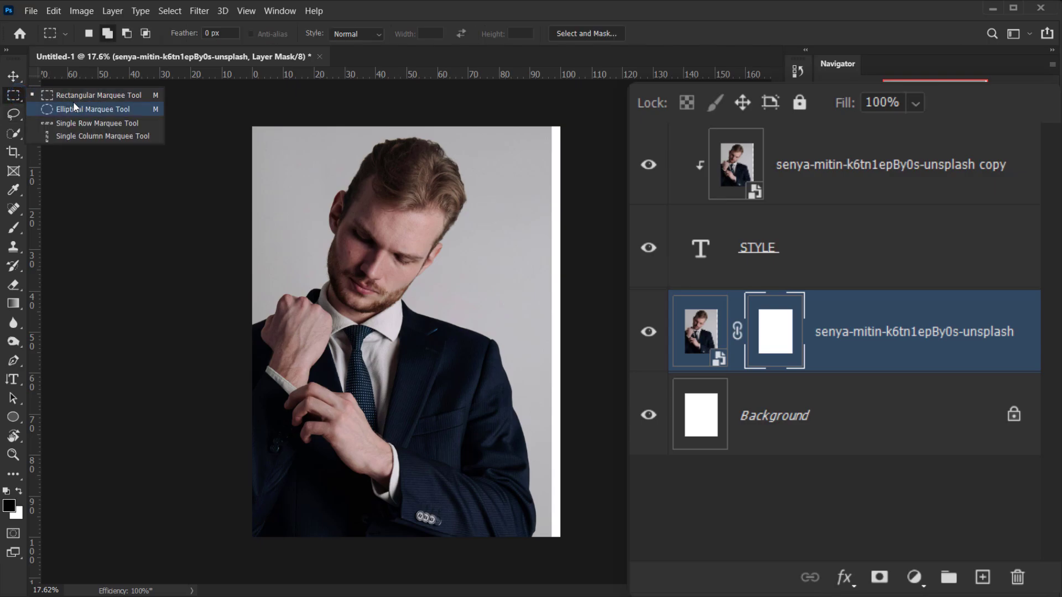
{"action": "left_click", "coordinate": [90, 97]}
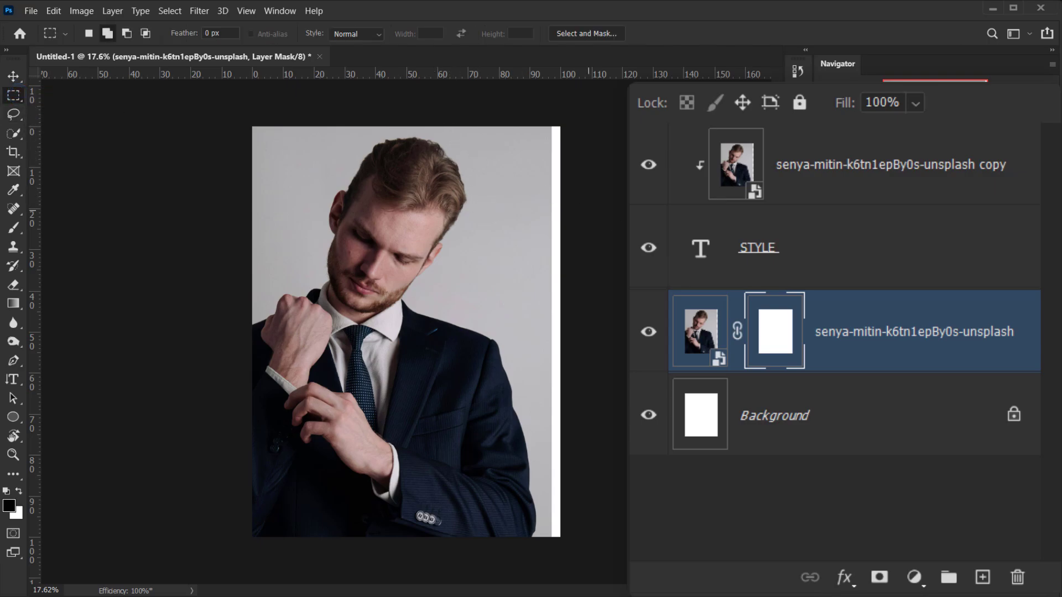
{"action": "left_click_drag", "start_coordinate": [453, 128], "coordinate": [605, 548]}
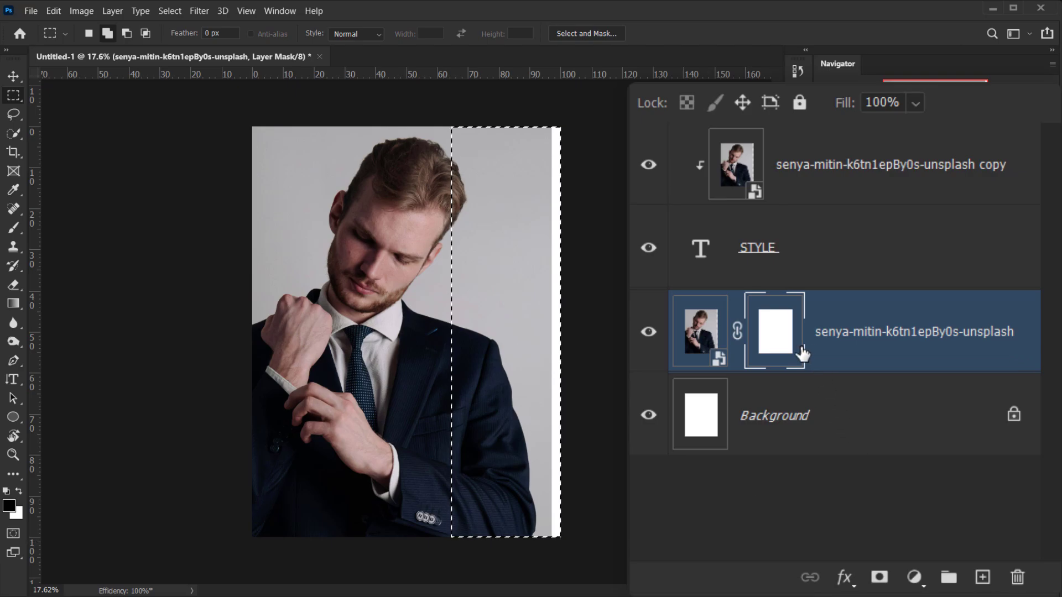
{"action": "key", "text": "alt+BackSpace"}
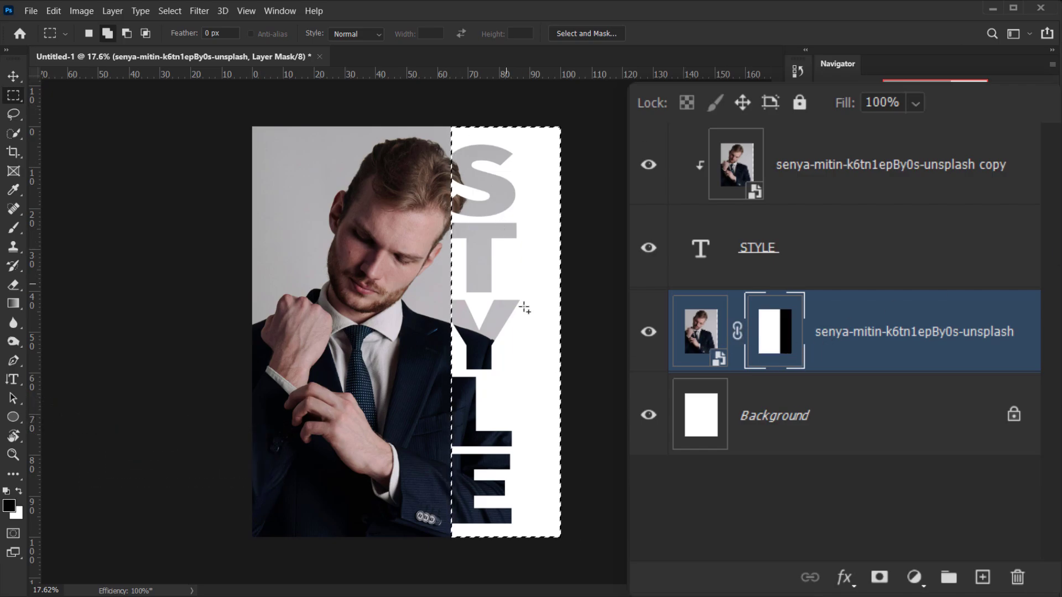
{"action": "key", "text": "ctrl+d"}
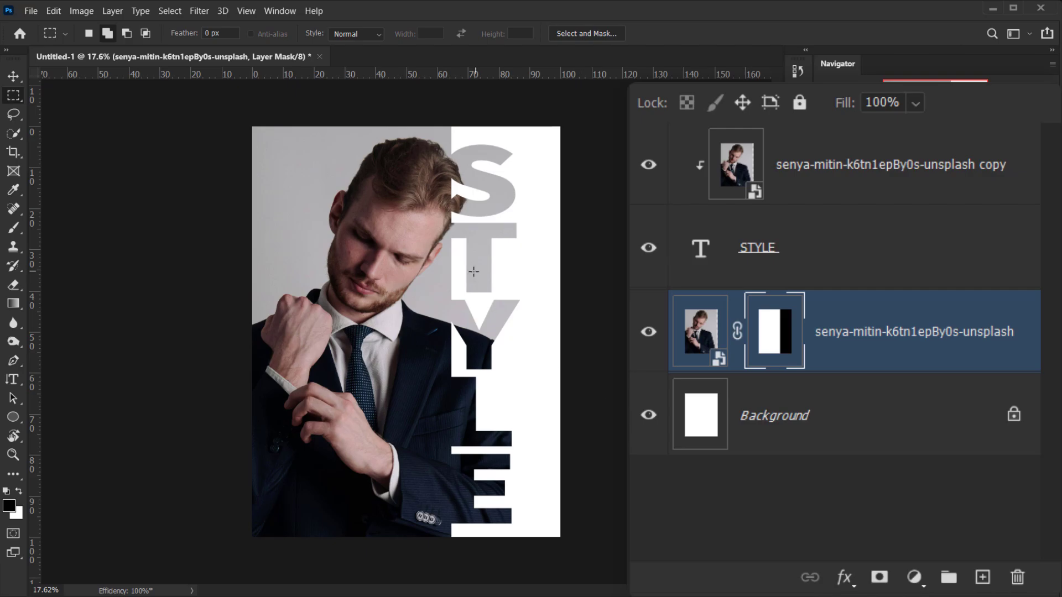
Transform the original photo's layer mask, extending the black area's left edge slightly outward to a width of 101.41%.
{"action": "scroll", "coordinate": [473, 271], "scroll_direction": "up", "scroll_amount": 2}
{"action": "scroll", "coordinate": [465, 260], "scroll_direction": "down", "scroll_amount": 4}
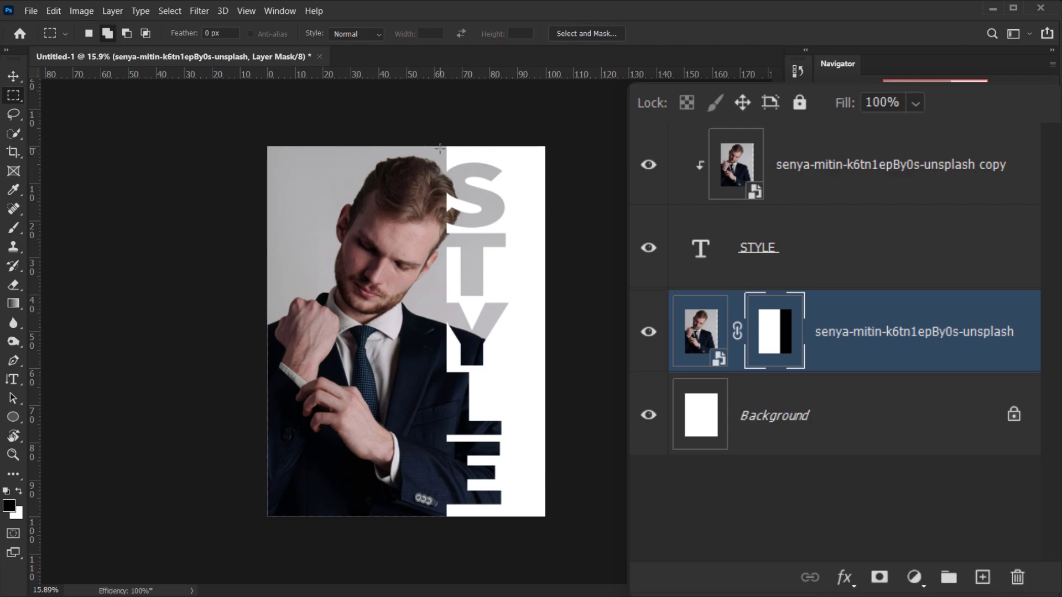
{"action": "left_click", "coordinate": [739, 334]}
{"action": "left_click_drag", "start_coordinate": [770, 336], "coordinate": [761, 349]}
{"action": "key", "text": "ctrl+t"}
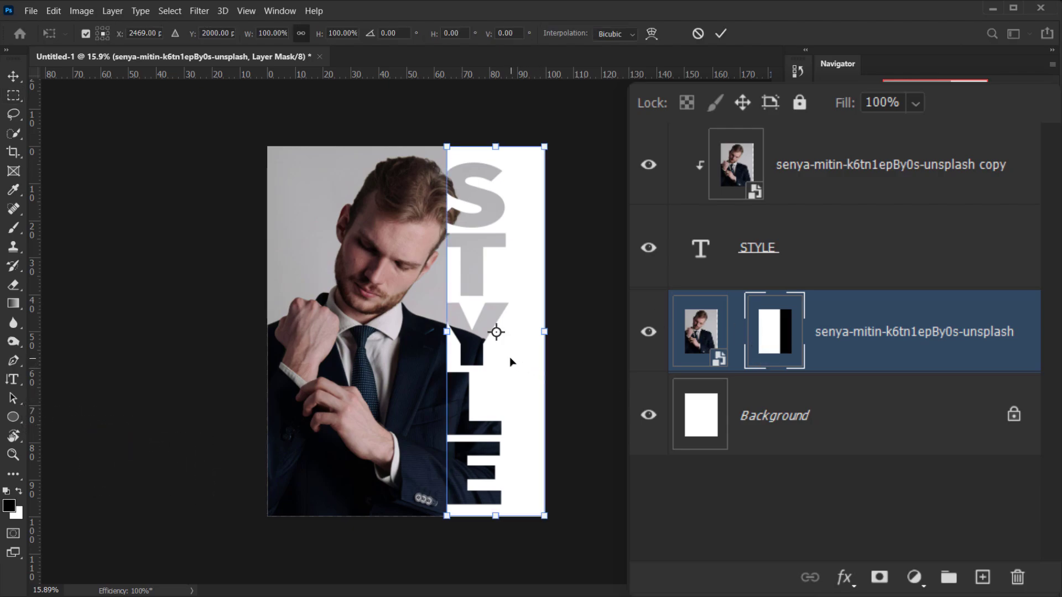
{"action": "scroll", "coordinate": [452, 347], "scroll_direction": "up", "scroll_amount": 3}
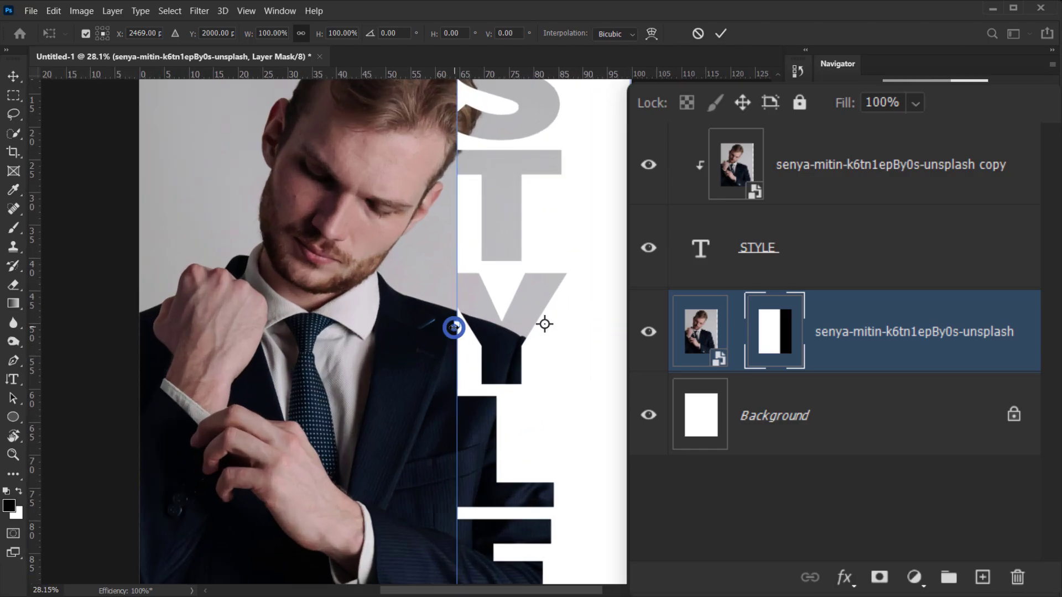
{"action": "scroll", "coordinate": [479, 338], "scroll_direction": "down", "scroll_amount": 1}
{"action": "scroll", "coordinate": [480, 344], "scroll_direction": "down", "scroll_amount": 3}
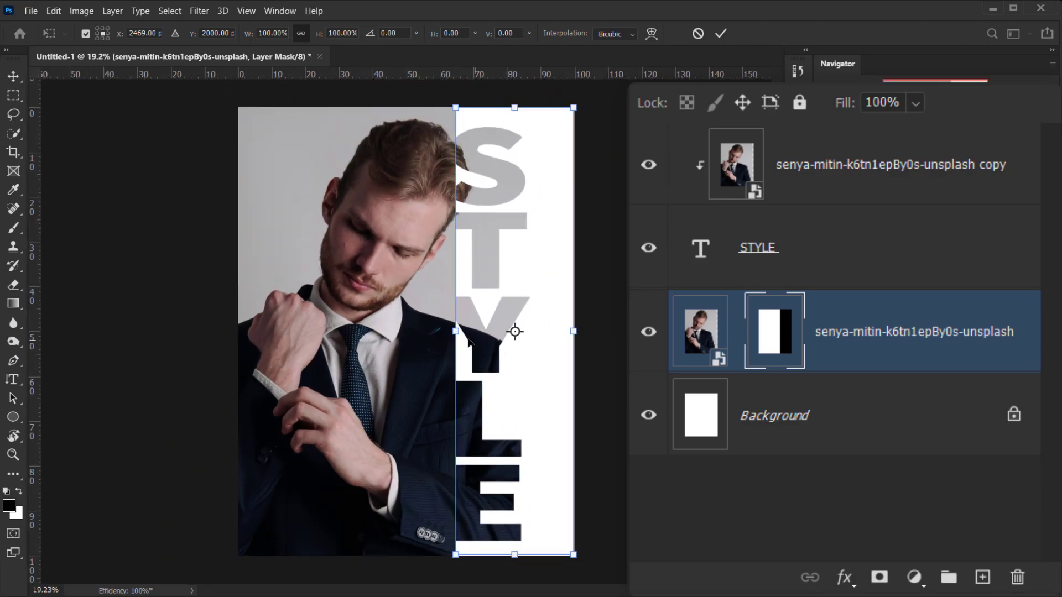
{"action": "mouse_move", "coordinate": [454, 332]}
{"action": "left_mouse_down"}
{"action": "mouse_move", "coordinate": [475, 331]}
{"action": "mouse_move", "coordinate": [447, 333]}
{"action": "left_mouse_up"}
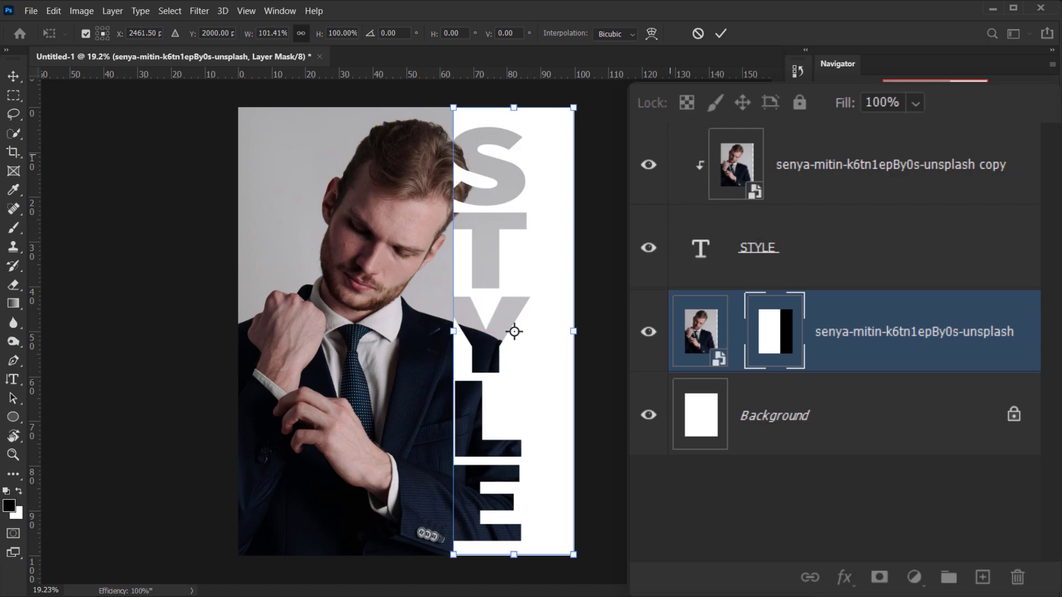
{"action": "left_click", "coordinate": [721, 33]}
{"action": "key", "text": "m"}
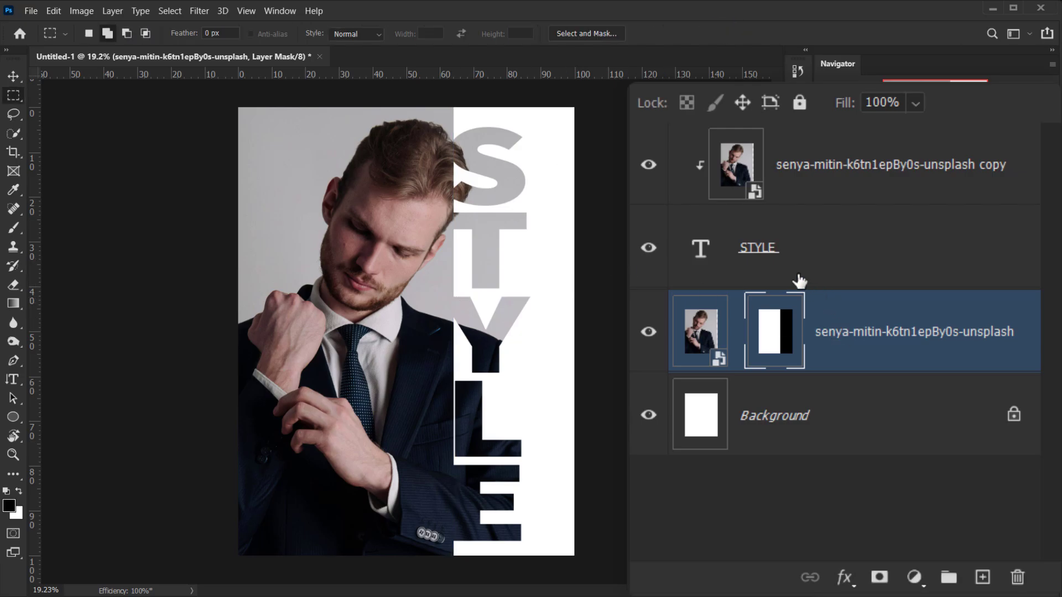
Move the STYLE text layer left to X 2041.71 px so its letters overlap the edge of the masked photo.
{"action": "left_click_drag", "start_coordinate": [794, 271], "coordinate": [679, 265]}
{"action": "left_click", "coordinate": [764, 264]}
{"action": "left_click", "coordinate": [649, 247]}
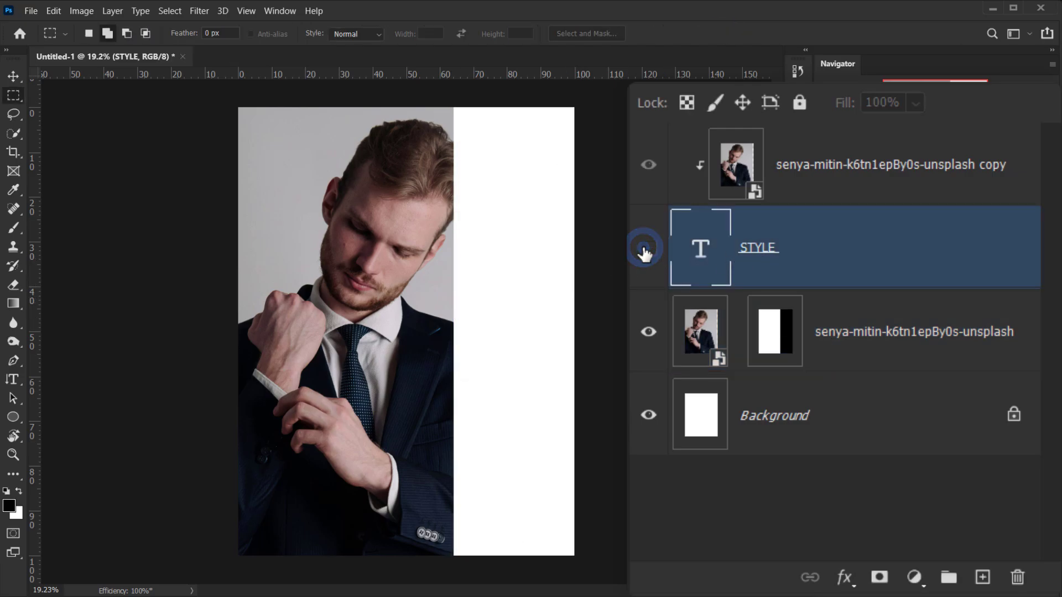
{"action": "left_click", "coordinate": [648, 247]}
{"action": "left_click", "coordinate": [818, 243]}
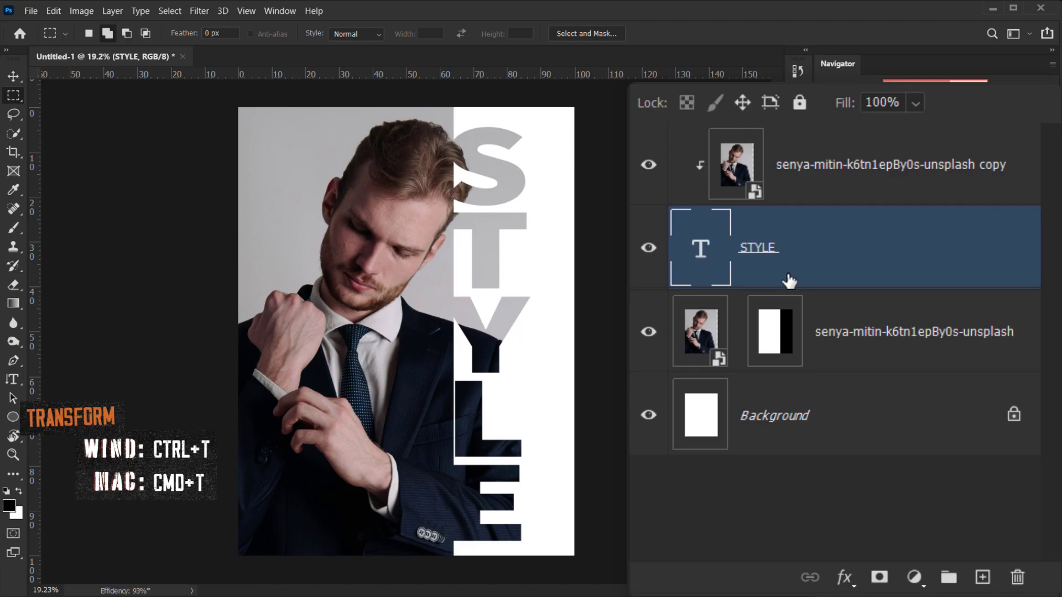
{"action": "key", "text": "ctrl+t"}
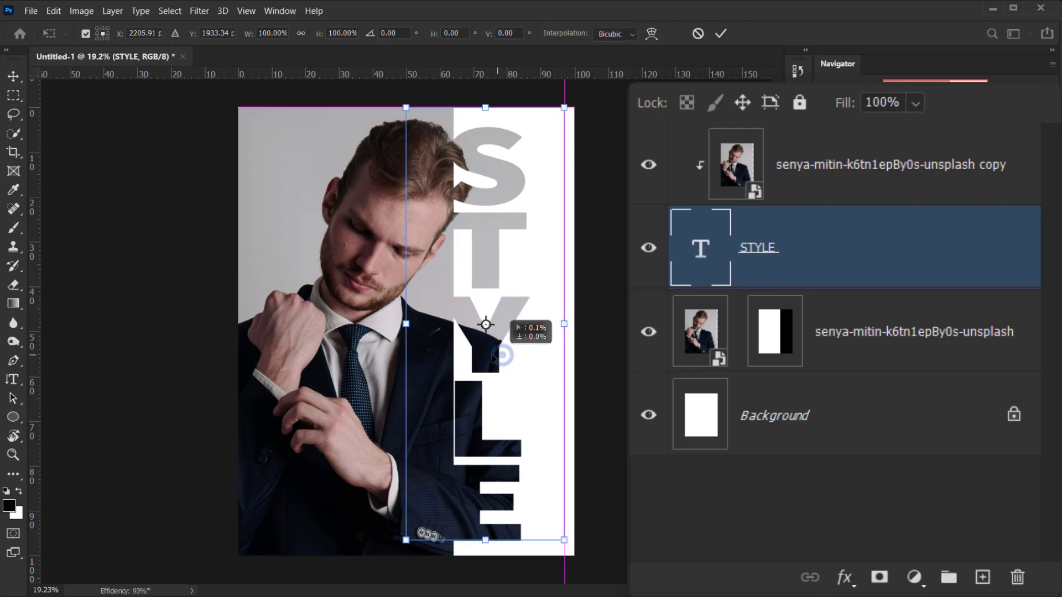
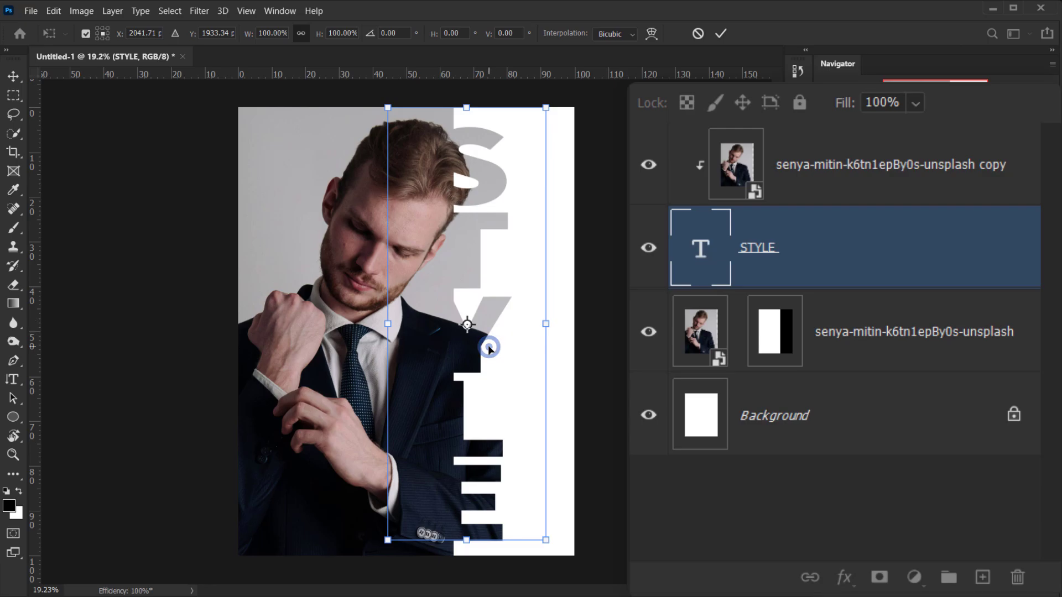
{"action": "left_click", "coordinate": [721, 35]}
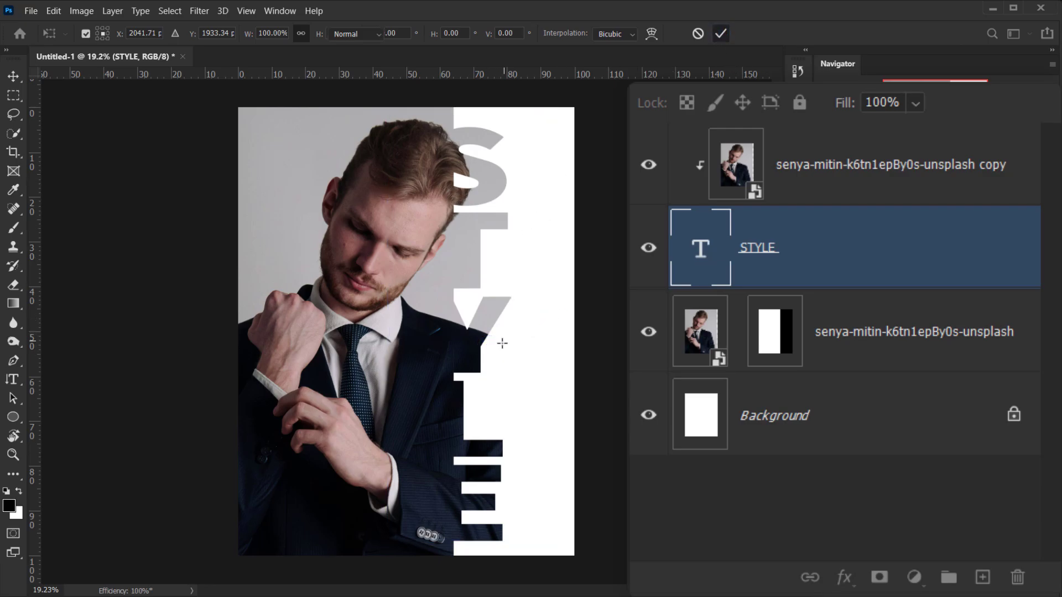
{"action": "key", "text": "m"}
{"action": "scroll", "coordinate": [503, 341], "scroll_direction": "down", "scroll_amount": 3}
{"action": "scroll", "coordinate": [436, 354], "scroll_direction": "up", "scroll_amount": 5}
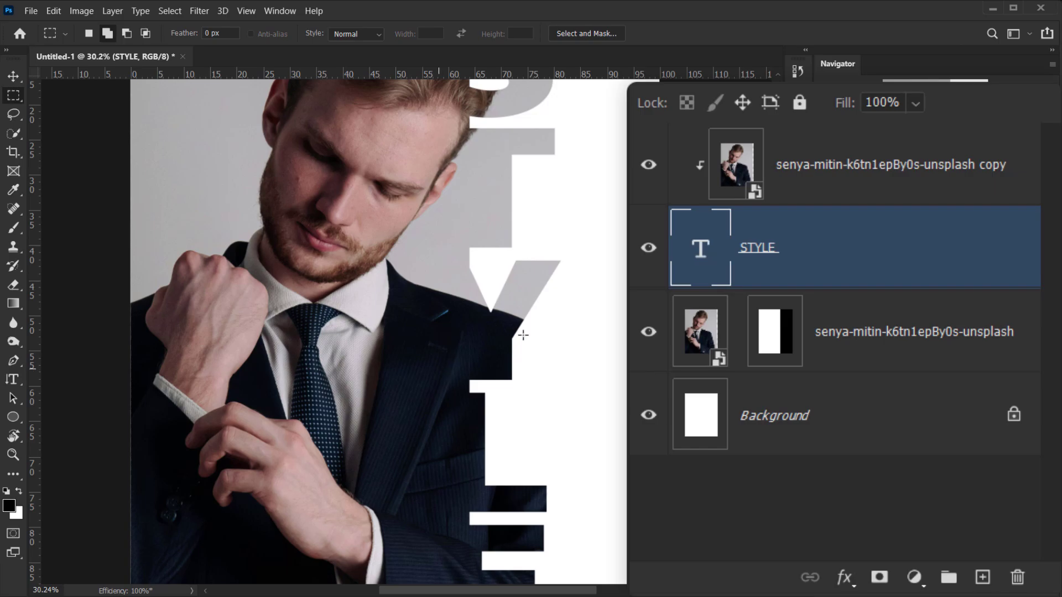
{"action": "scroll", "coordinate": [554, 345], "scroll_direction": "down", "scroll_amount": 3}
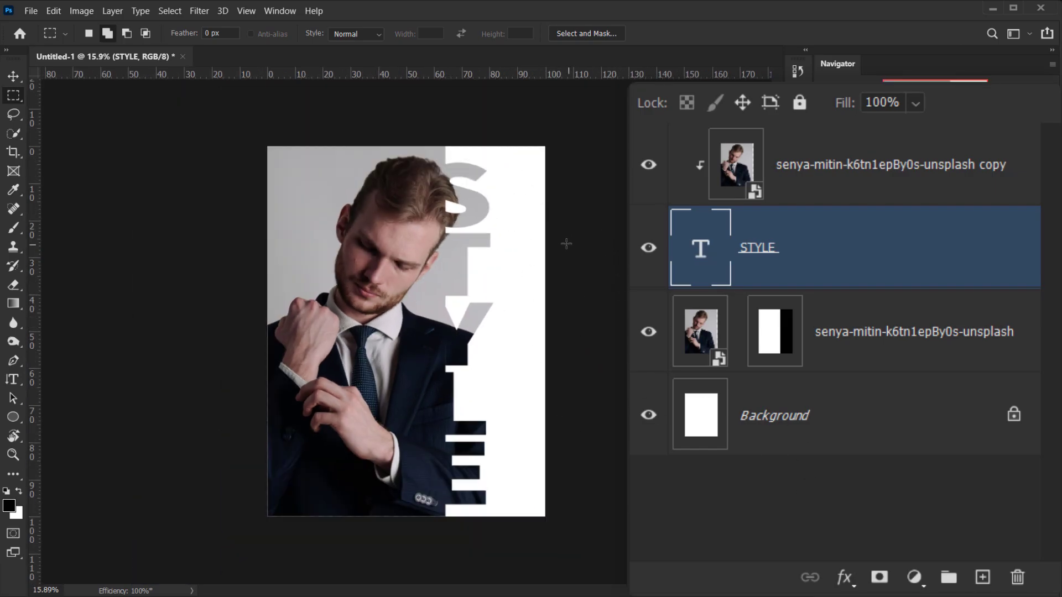
Hide the white Background layer so the area behind the letters is transparent.
{"action": "left_click", "coordinate": [861, 429]}
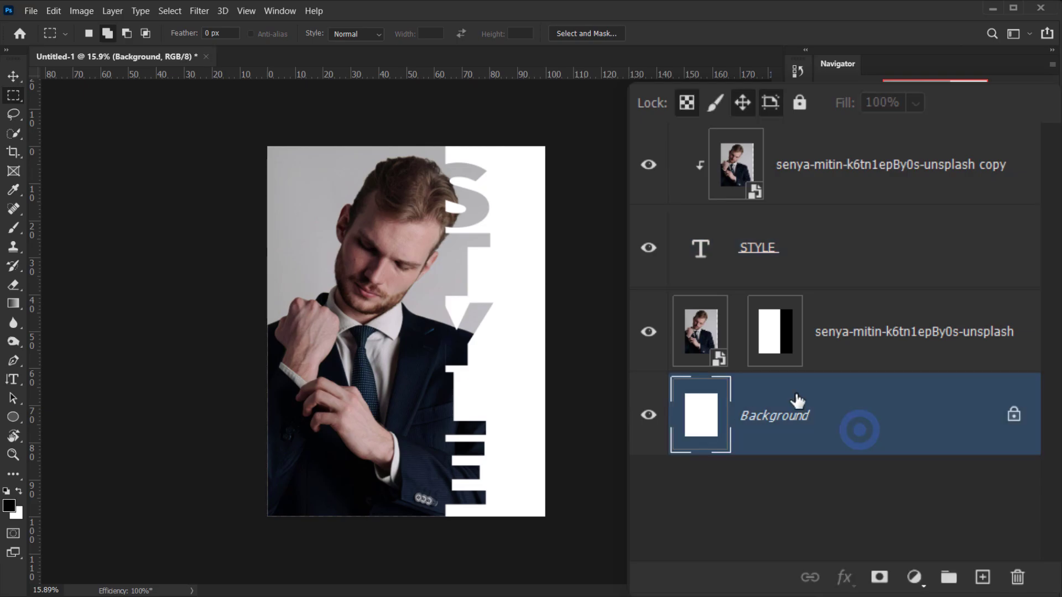
{"action": "left_click", "coordinate": [646, 416]}
{"action": "left_click", "coordinate": [646, 415]}
{"action": "left_click", "coordinate": [649, 416]}
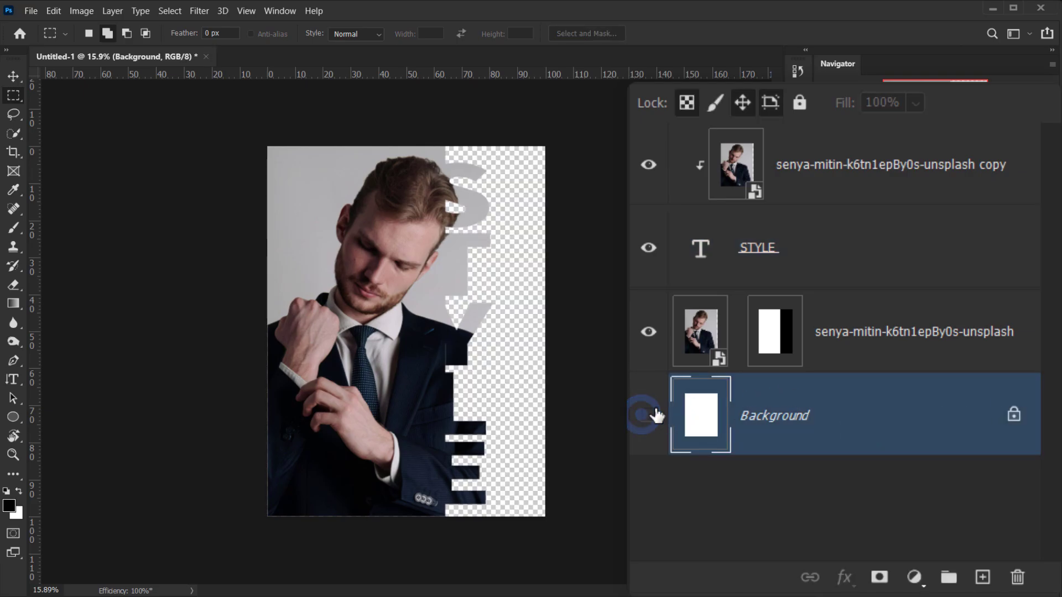
{"action": "scroll", "coordinate": [457, 318], "scroll_direction": "up", "scroll_amount": 2}
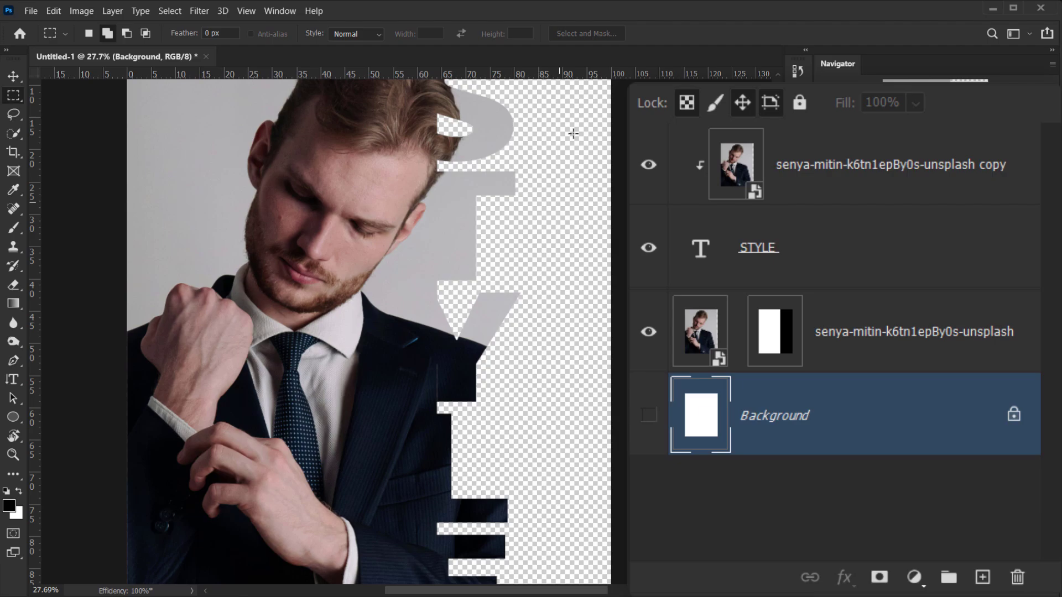
{"action": "scroll", "coordinate": [520, 217], "scroll_direction": "up", "scroll_amount": 2}
{"action": "scroll", "coordinate": [526, 238], "scroll_direction": "down", "scroll_amount": 4}
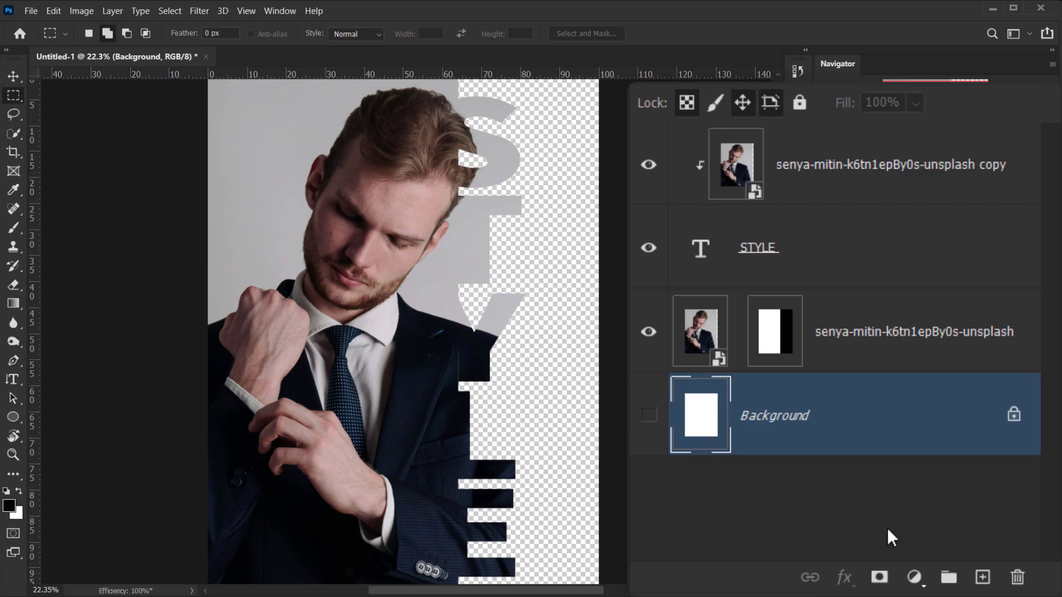
Add a Solid Color fill layer above the Background, trying pink, navy and light blue before setting it to white, ffffff.
{"action": "left_click", "coordinate": [914, 578]}
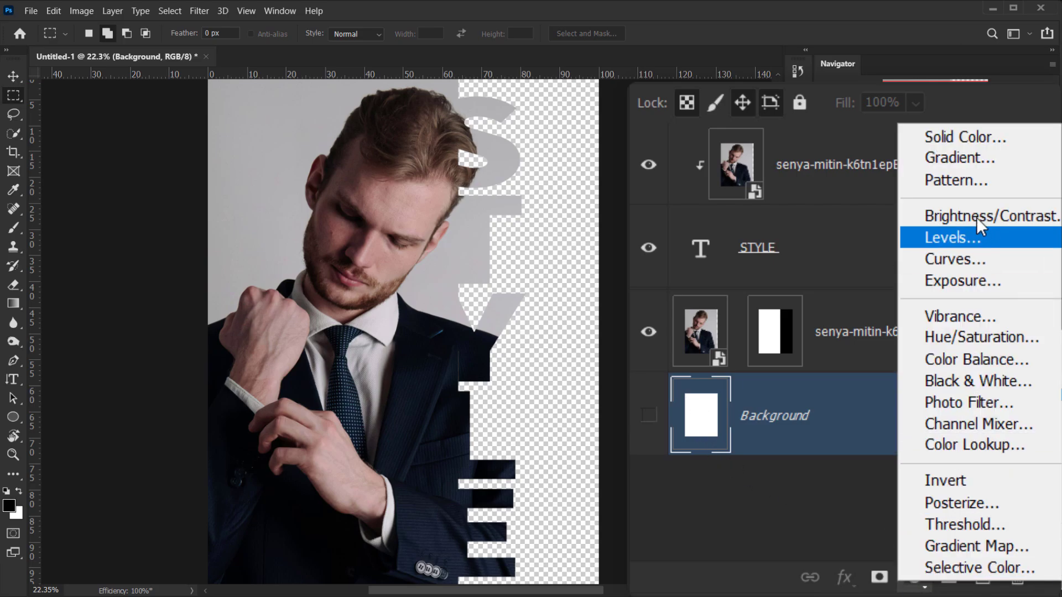
{"action": "left_click", "coordinate": [939, 137]}
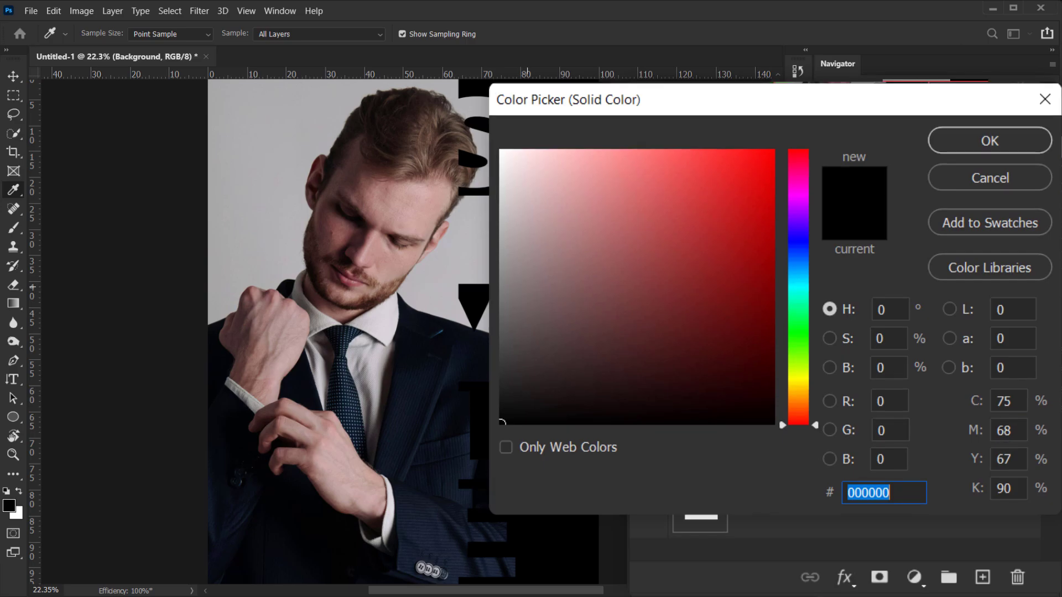
{"action": "left_click_drag", "start_coordinate": [635, 209], "coordinate": [638, 201]}
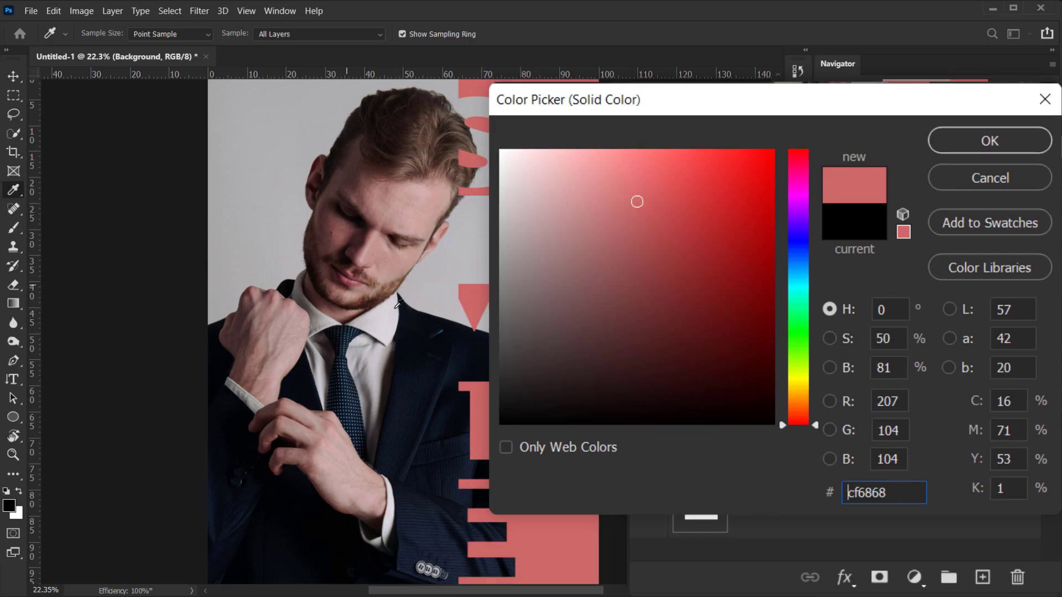
{"action": "left_click", "coordinate": [415, 320]}
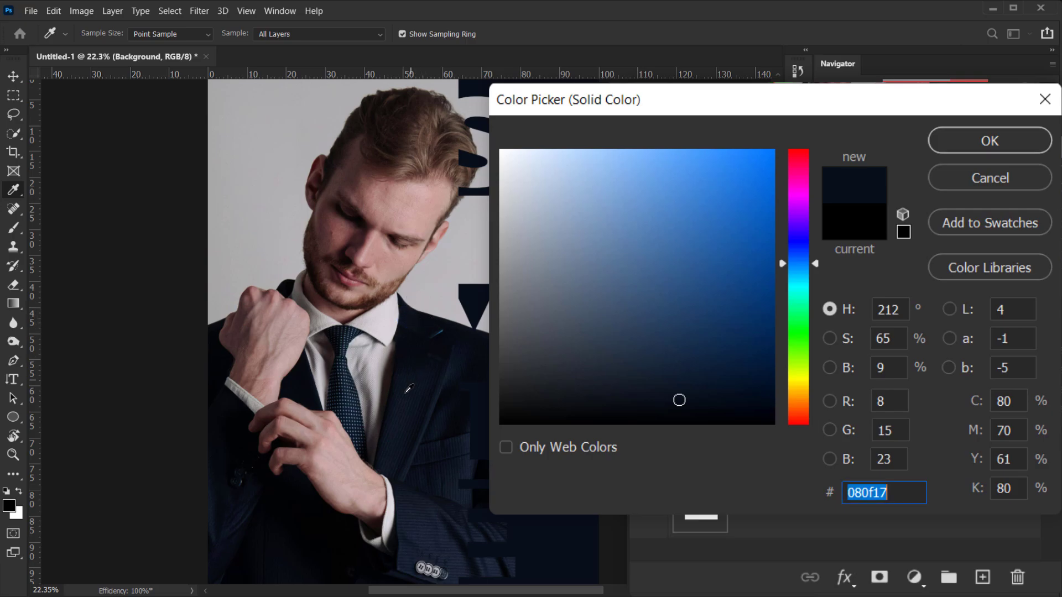
{"action": "left_click", "coordinate": [344, 370]}
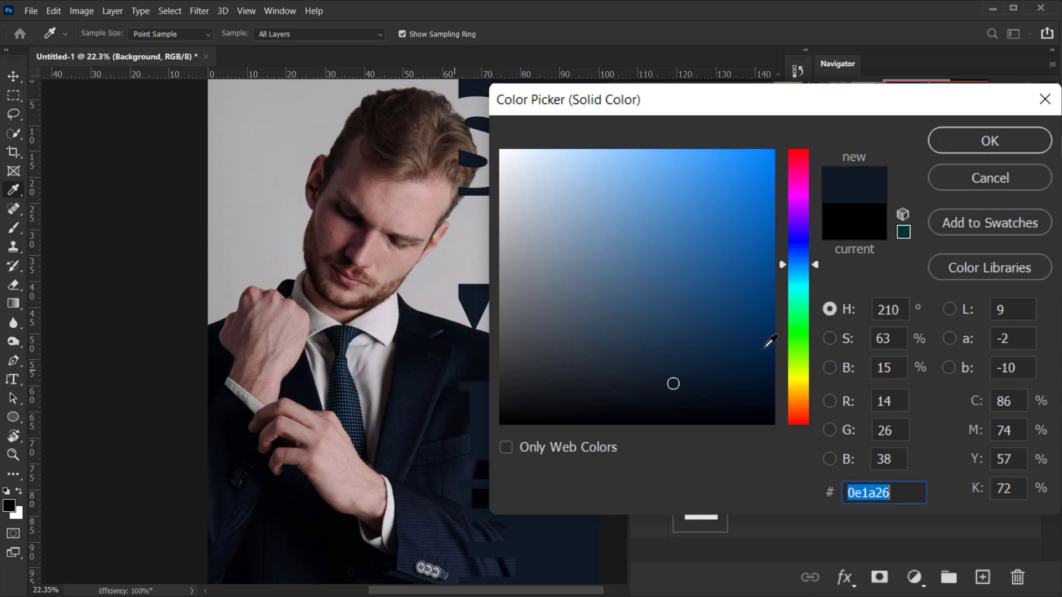
{"action": "left_click", "coordinate": [603, 222]}
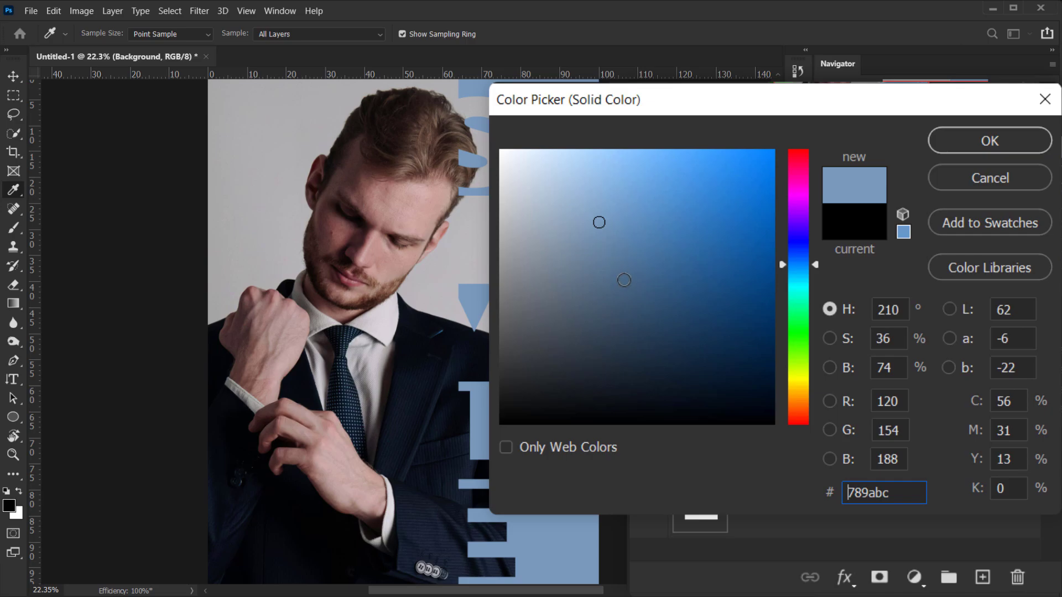
{"action": "type", "text": "ffffff"}
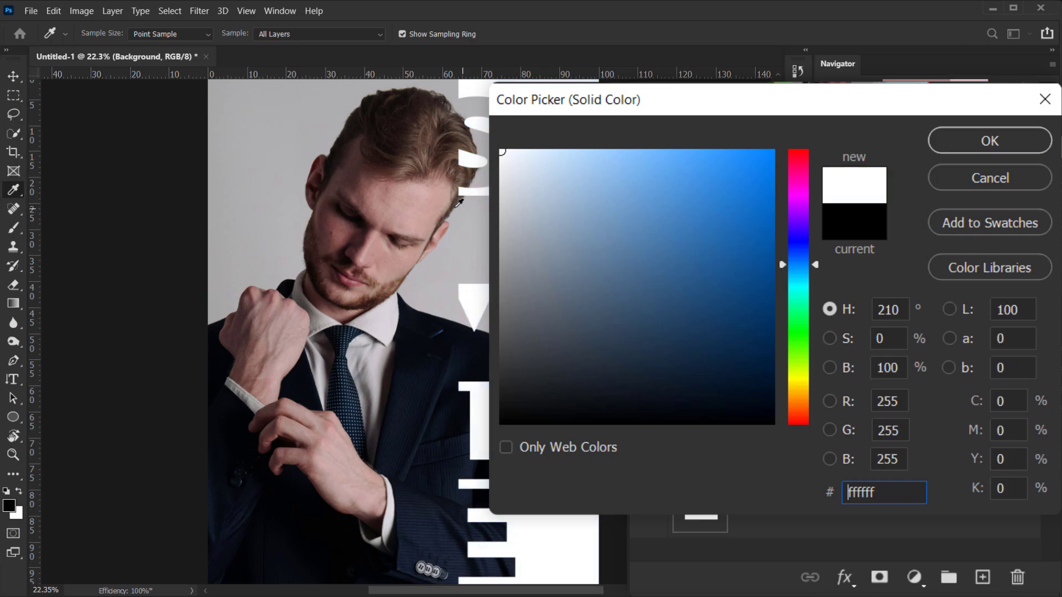
{"action": "left_click", "coordinate": [972, 142]}
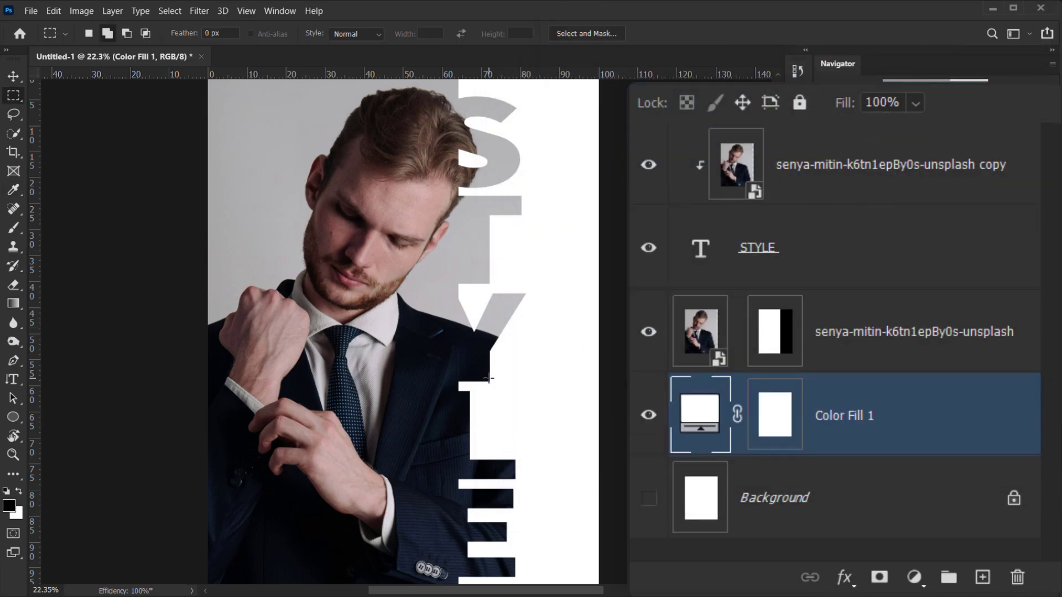
{"action": "scroll", "coordinate": [489, 379], "scroll_direction": "down", "scroll_amount": 2}
{"action": "scroll", "coordinate": [547, 409], "scroll_direction": "down", "scroll_amount": 1}
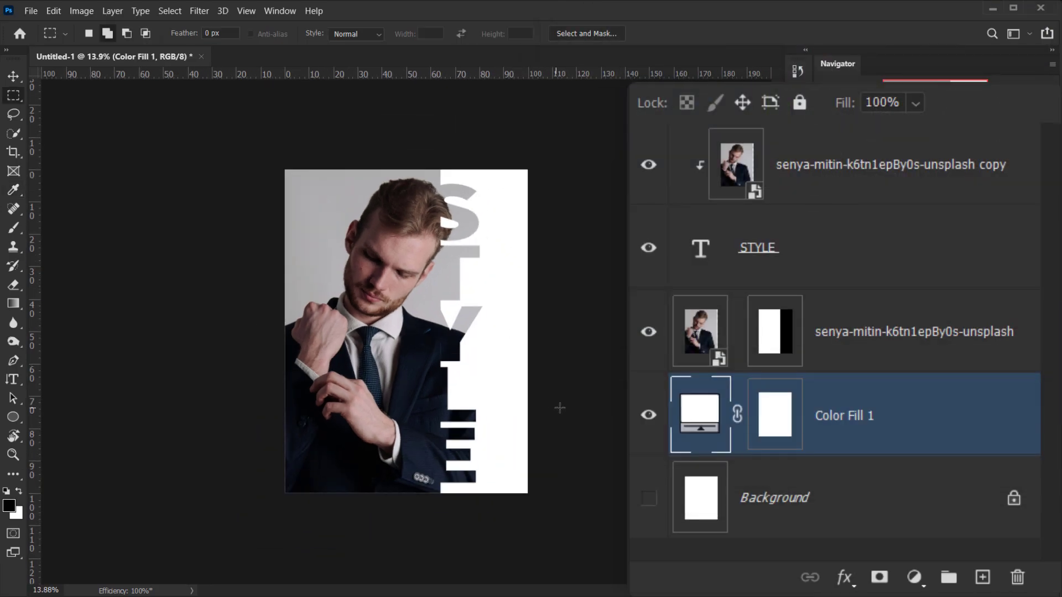
{"action": "scroll", "coordinate": [559, 407], "scroll_direction": "up", "scroll_amount": 2}
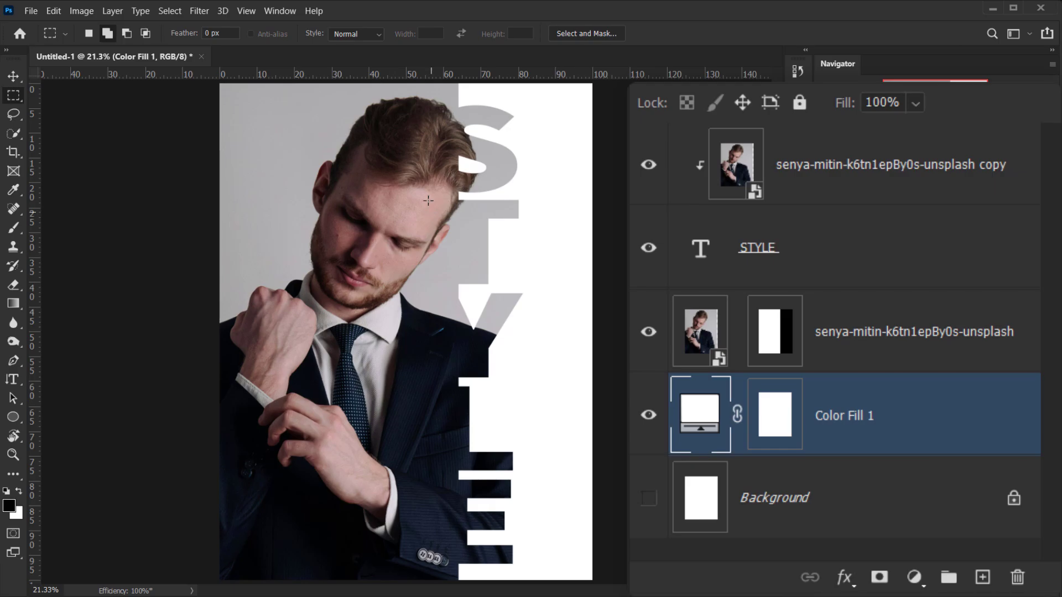
{"action": "scroll", "coordinate": [429, 200], "scroll_direction": "up", "scroll_amount": 2}
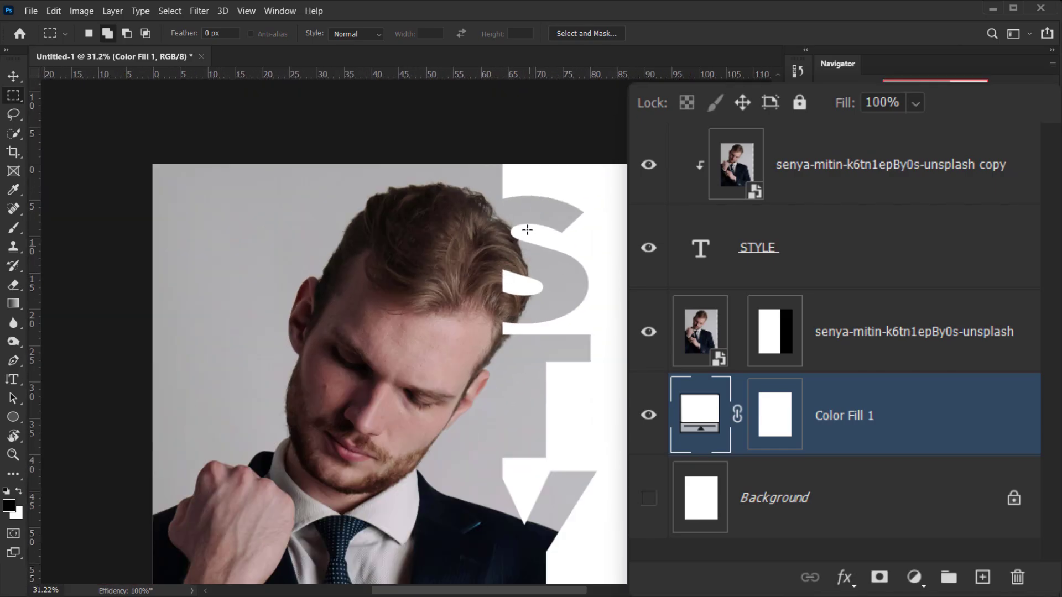
{"action": "scroll", "coordinate": [488, 250], "scroll_direction": "down", "scroll_amount": 4}
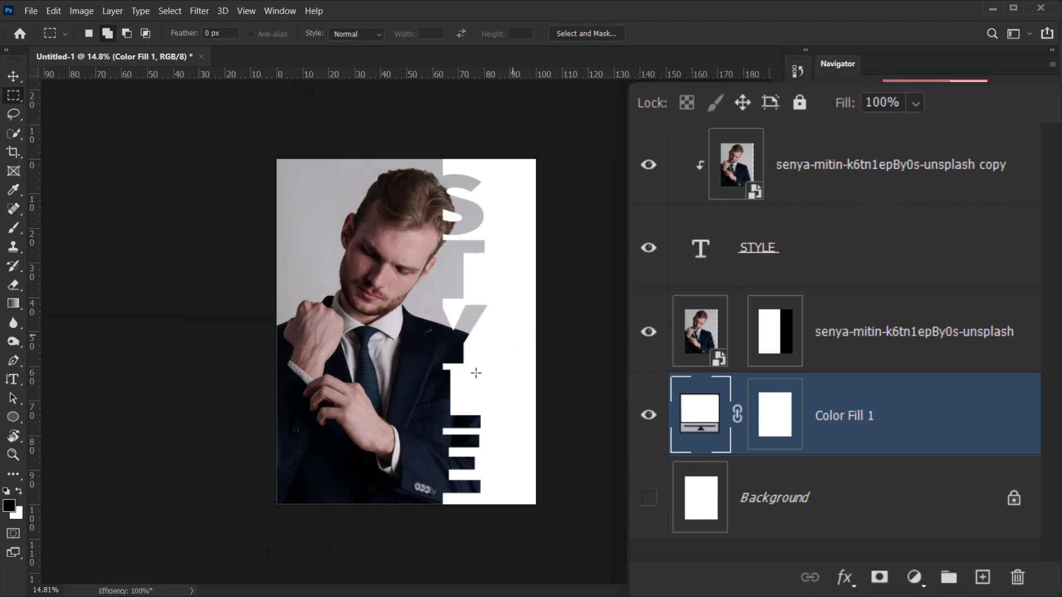
Add a 12 px white Stroke positioned Inside, with Normal blending and 100% opacity, to the STYLE text layer.
{"action": "scroll", "coordinate": [441, 194], "scroll_direction": "up", "scroll_amount": 2}
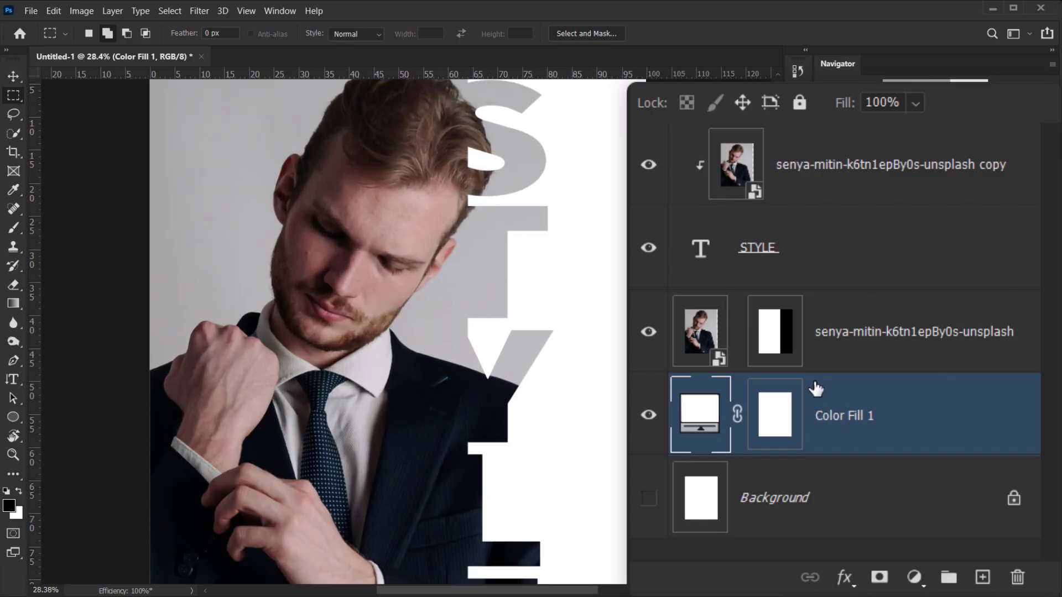
{"action": "left_click", "coordinate": [873, 252]}
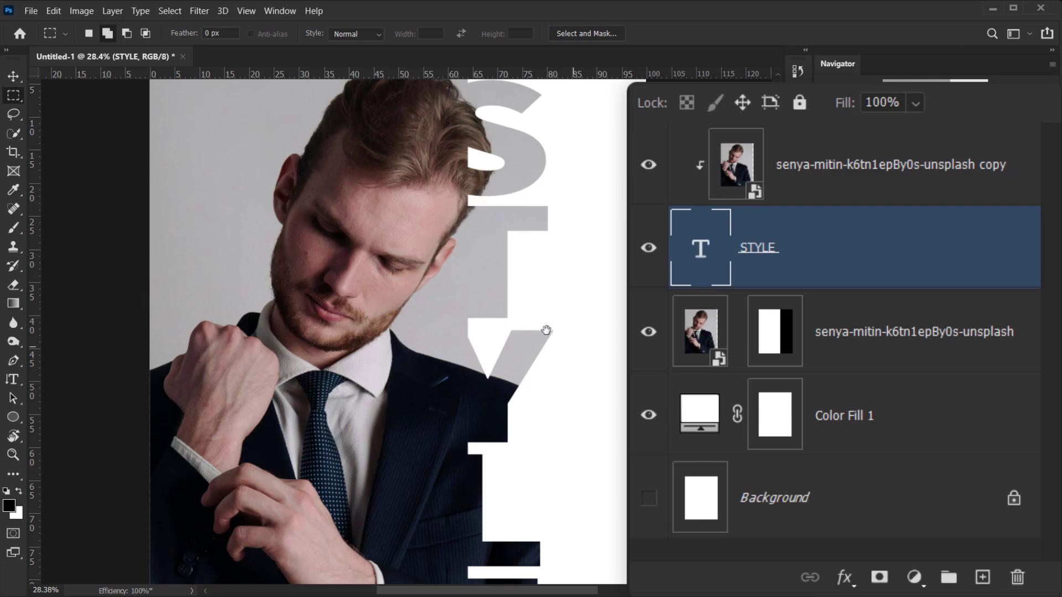
{"action": "scroll", "coordinate": [542, 332], "scroll_direction": "right", "scroll_amount": 3}
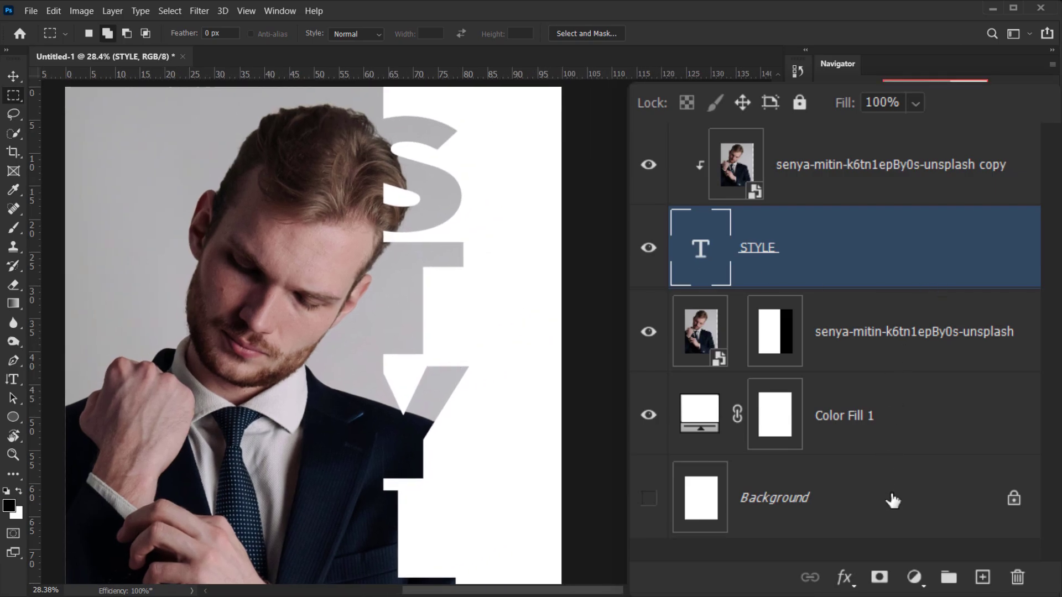
{"action": "left_click", "coordinate": [851, 591]}
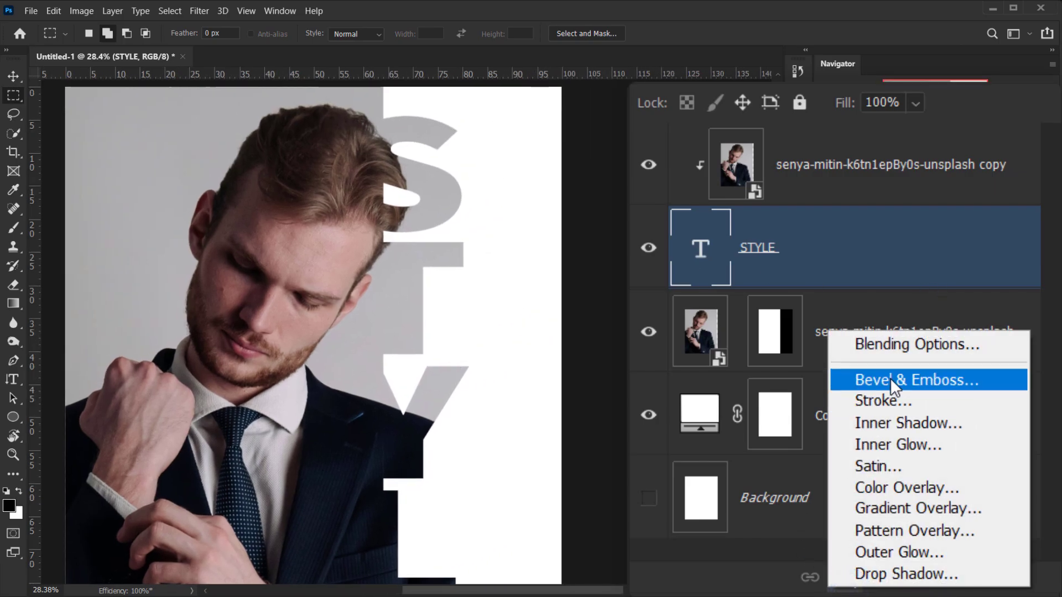
{"action": "left_click", "coordinate": [903, 350]}
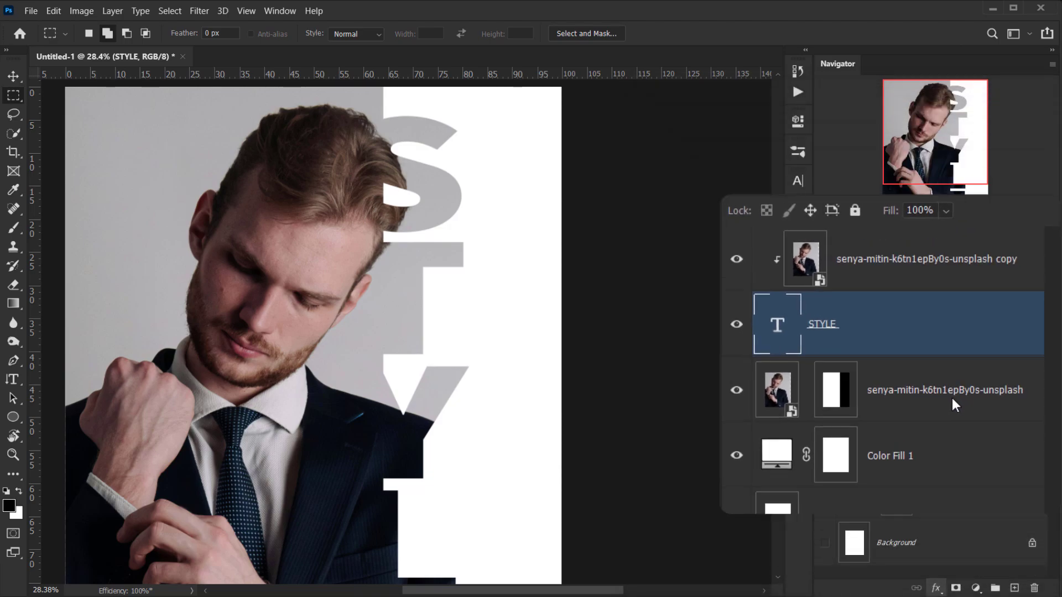
{"action": "left_click_drag", "start_coordinate": [605, 255], "coordinate": [664, 202]}
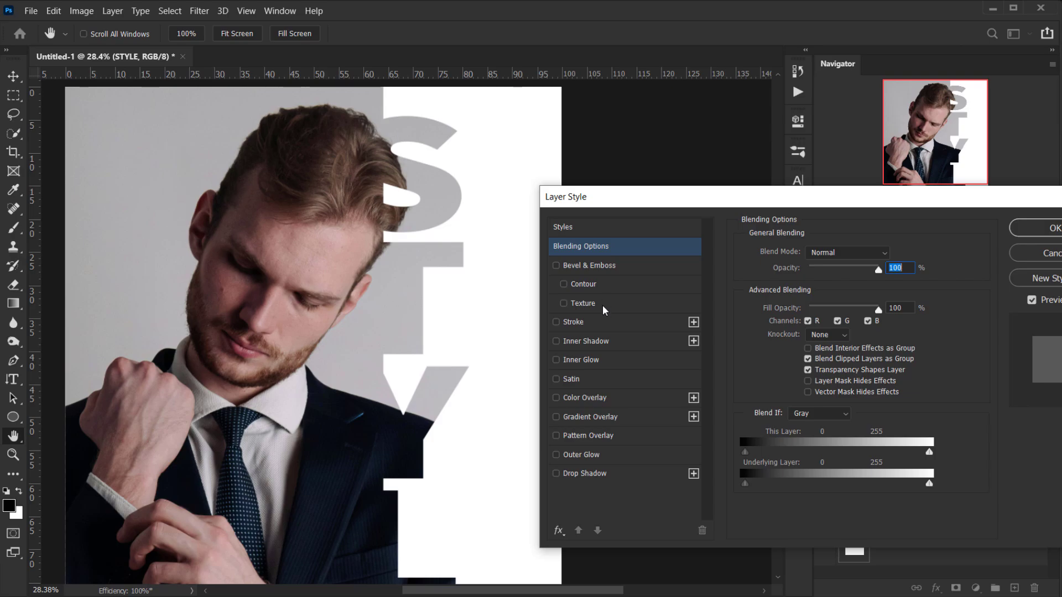
{"action": "left_click", "coordinate": [571, 324]}
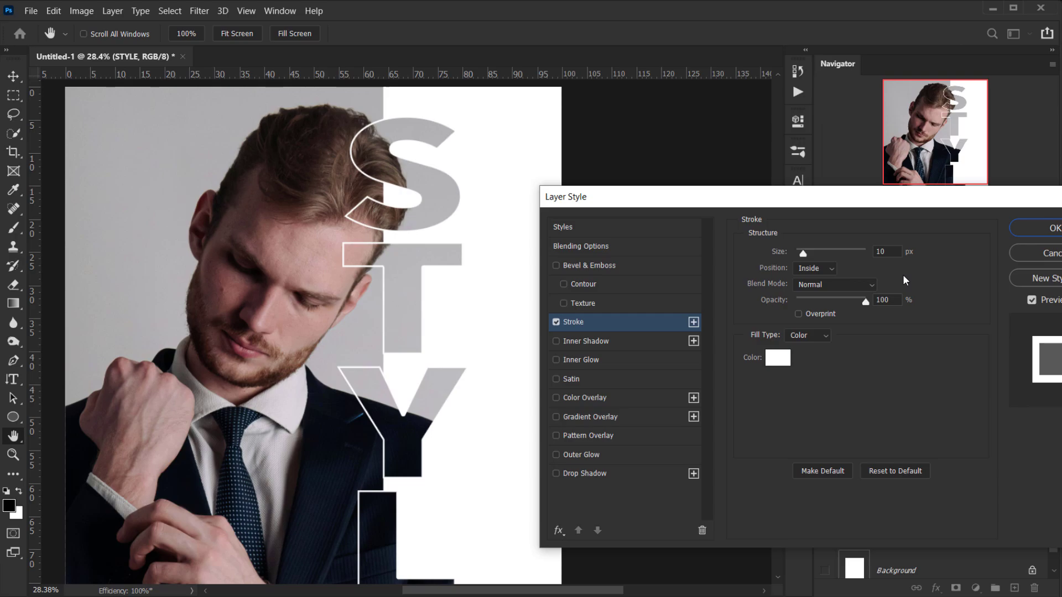
{"action": "double_click", "coordinate": [887, 251]}
{"action": "type", "text": "12"}
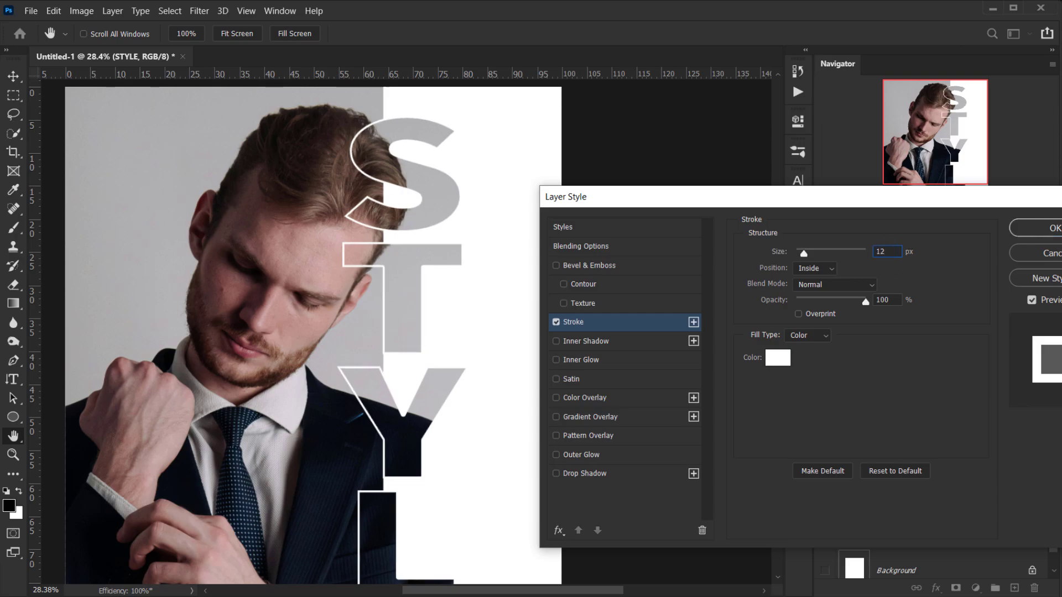
{"action": "left_click_drag", "start_coordinate": [1007, 195], "coordinate": [868, 214]}
{"action": "left_click", "coordinate": [912, 245]}
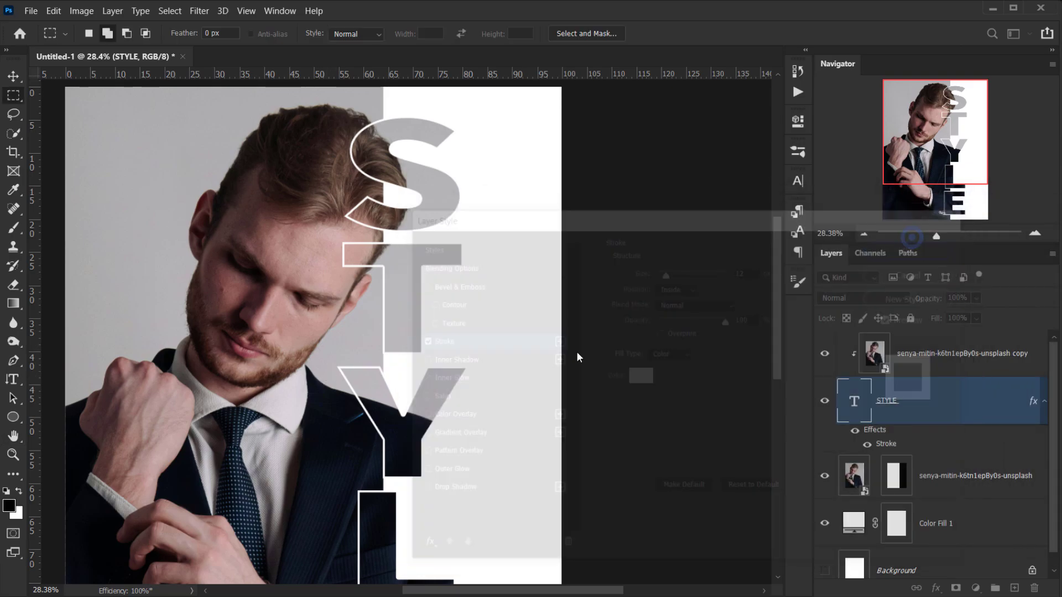
Try shifting the STYLE text layer slightly further left over the portrait, and move it back.
{"action": "scroll", "coordinate": [477, 419], "scroll_direction": "down", "scroll_amount": 3}
{"action": "scroll", "coordinate": [464, 387], "scroll_direction": "up", "scroll_amount": 2}
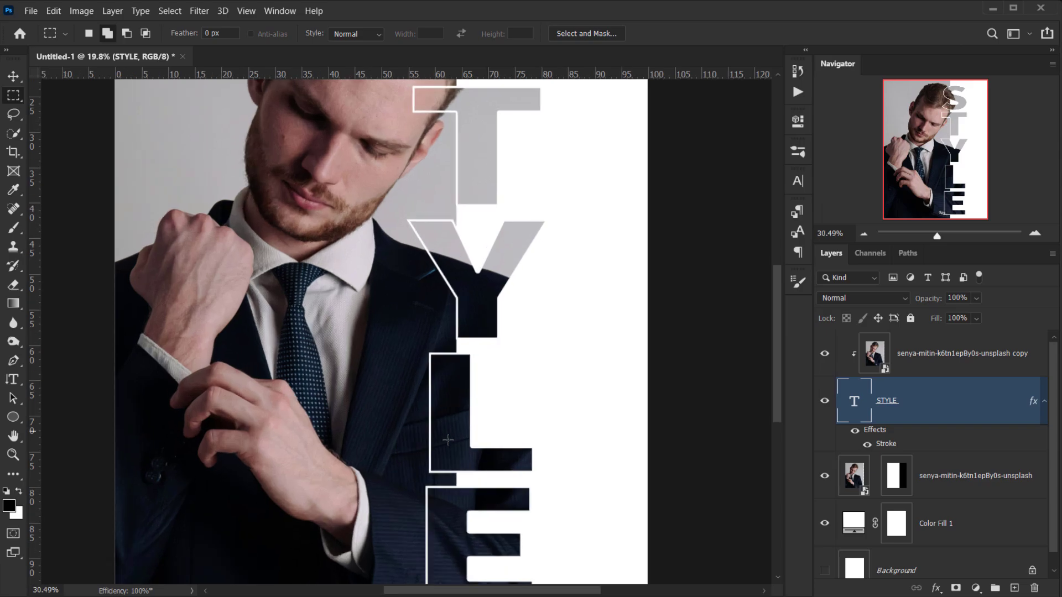
{"action": "scroll", "coordinate": [464, 355], "scroll_direction": "up", "scroll_amount": 1}
{"action": "scroll", "coordinate": [453, 362], "scroll_direction": "down", "scroll_amount": 1}
{"action": "scroll", "coordinate": [438, 366], "scroll_direction": "down", "scroll_amount": 2}
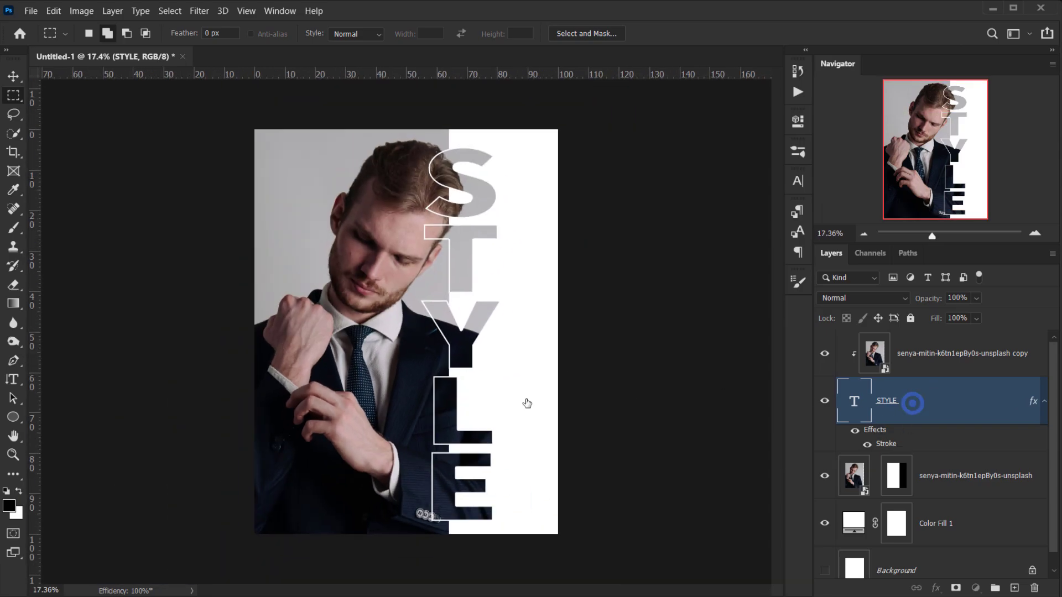
{"action": "key", "text": "v"}
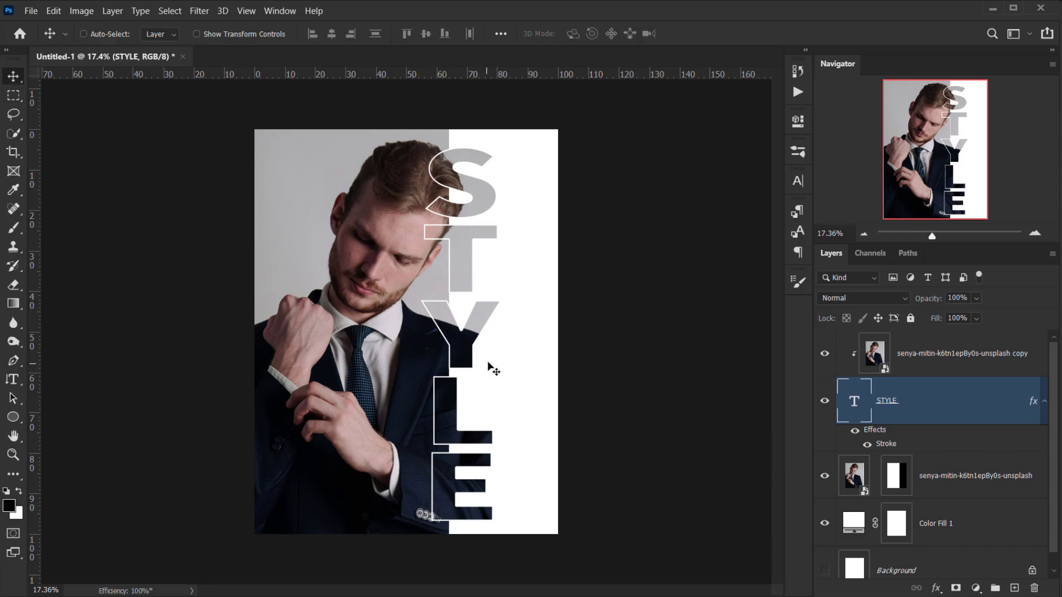
{"action": "left_click_drag", "start_coordinate": [455, 361], "coordinate": [449, 356]}
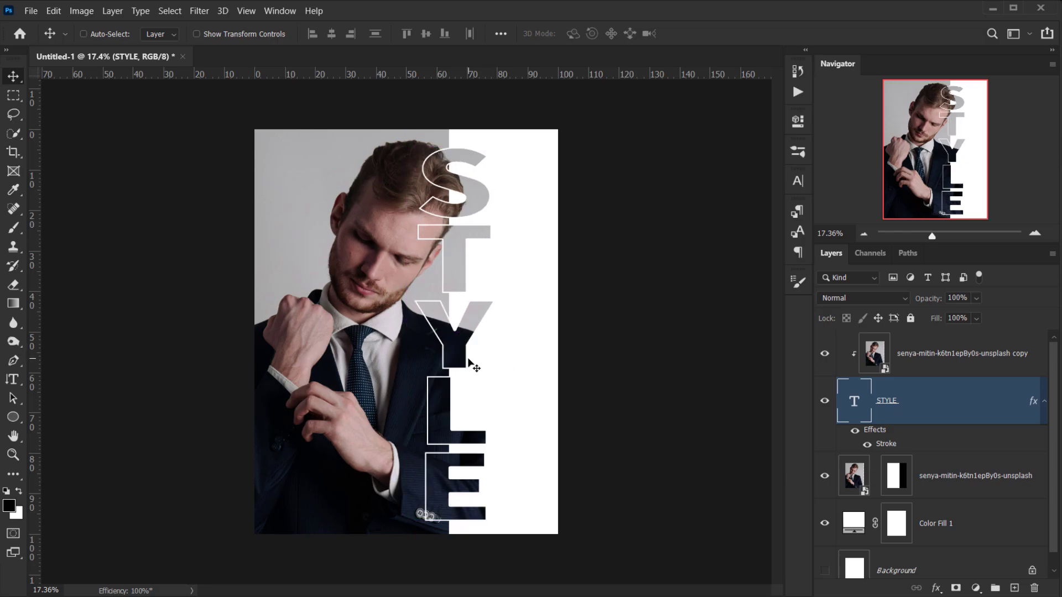
{"action": "left_click_drag", "start_coordinate": [452, 199], "coordinate": [459, 202]}
{"action": "scroll", "coordinate": [474, 211], "scroll_direction": "up", "scroll_amount": 1}
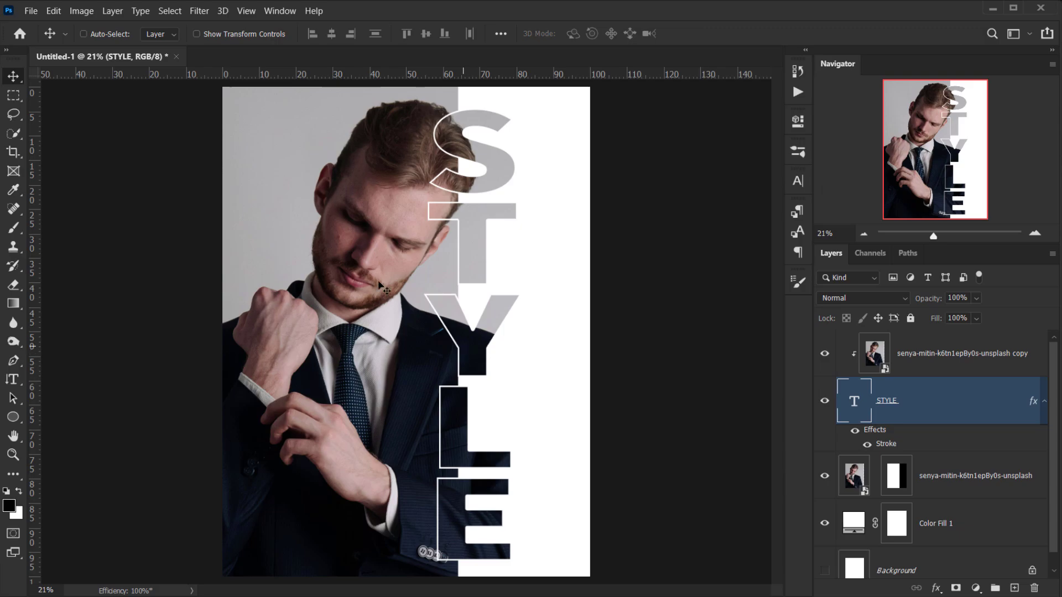
Move the STYLE text layer 2.1% to the right so less of each letter overlaps the portrait.
{"action": "scroll", "coordinate": [406, 313], "scroll_direction": "down", "scroll_amount": 1}
{"action": "scroll", "coordinate": [428, 354], "scroll_direction": "down", "scroll_amount": 1}
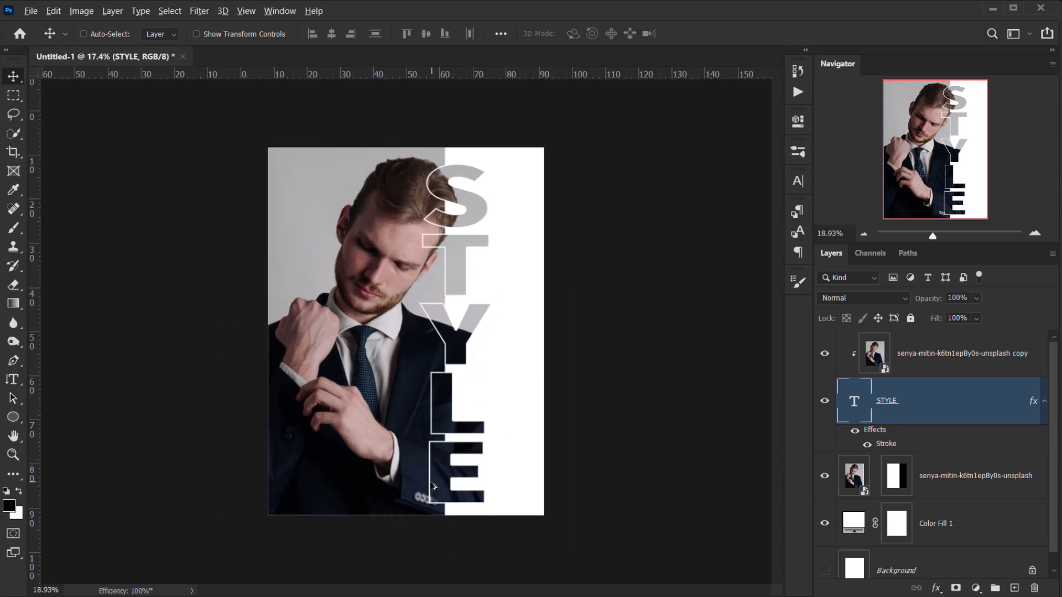
{"action": "scroll", "coordinate": [434, 487], "scroll_direction": "up", "scroll_amount": 1}
{"action": "scroll", "coordinate": [434, 486], "scroll_direction": "down", "scroll_amount": 2}
{"action": "left_click", "coordinate": [438, 484]}
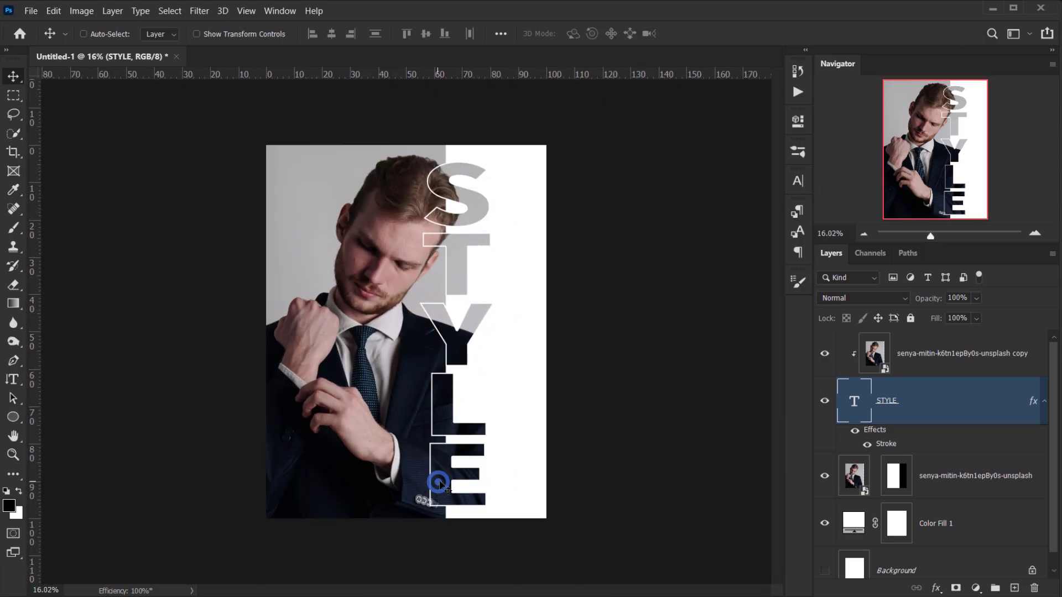
{"action": "left_click_drag", "start_coordinate": [439, 484], "coordinate": [445, 486]}
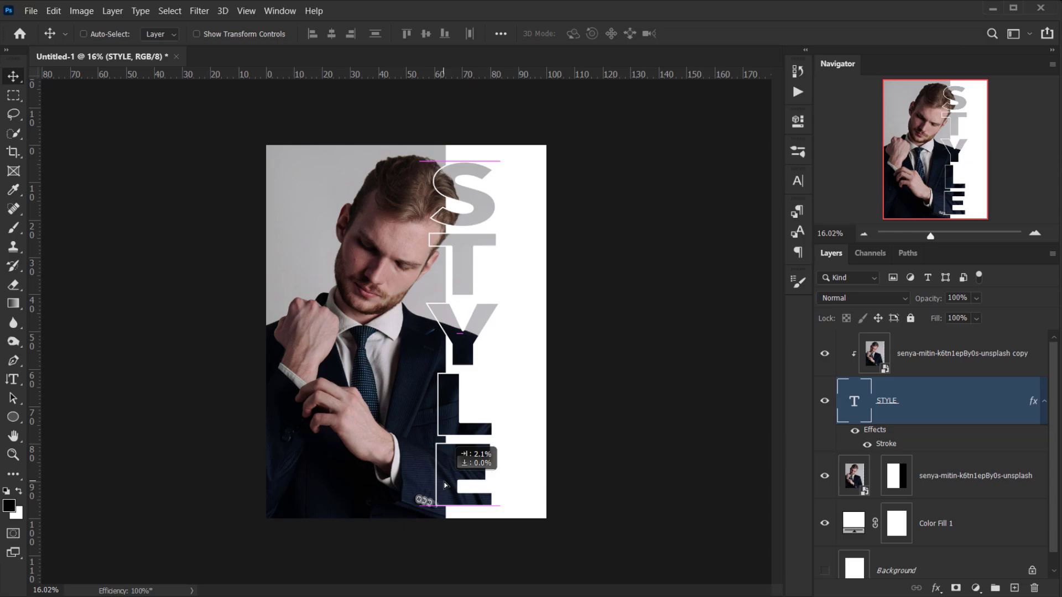
{"action": "left_click_drag", "start_coordinate": [446, 485], "coordinate": [445, 485]}
{"action": "scroll", "coordinate": [412, 431], "scroll_direction": "up", "scroll_amount": 6}
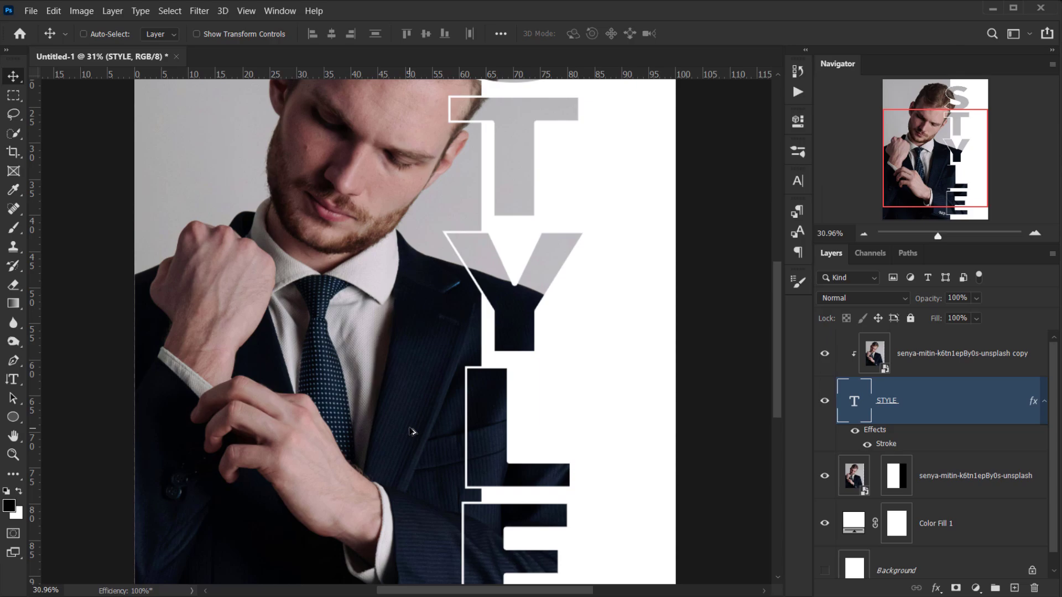
{"action": "scroll", "coordinate": [442, 309], "scroll_direction": "down", "scroll_amount": 5}
{"action": "left_click", "coordinate": [450, 278]}
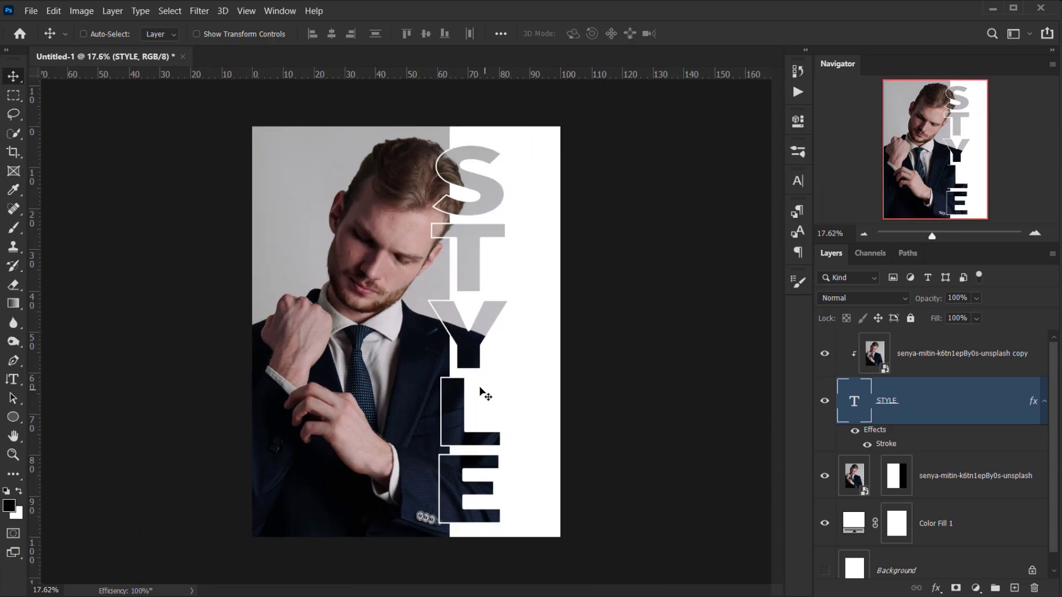
{"action": "scroll", "coordinate": [486, 391], "scroll_direction": "up", "scroll_amount": 2}
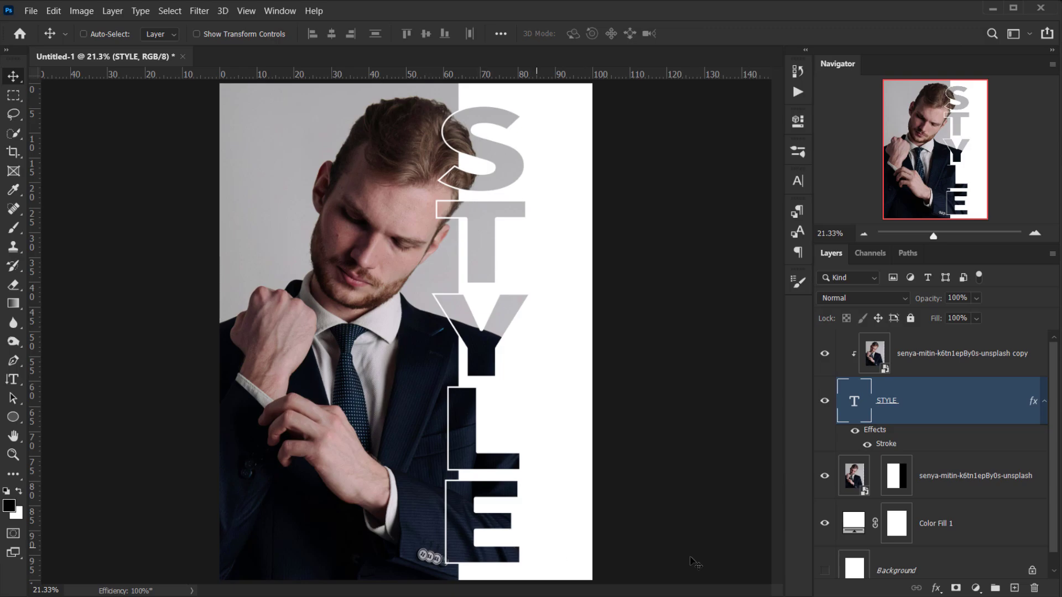
Apply a Gaussian Blur with a 5.0 pixel radius to the clipped photo copy, and collapse its smart filters and the STYLE layer's effects.
{"action": "left_click", "coordinate": [960, 368]}
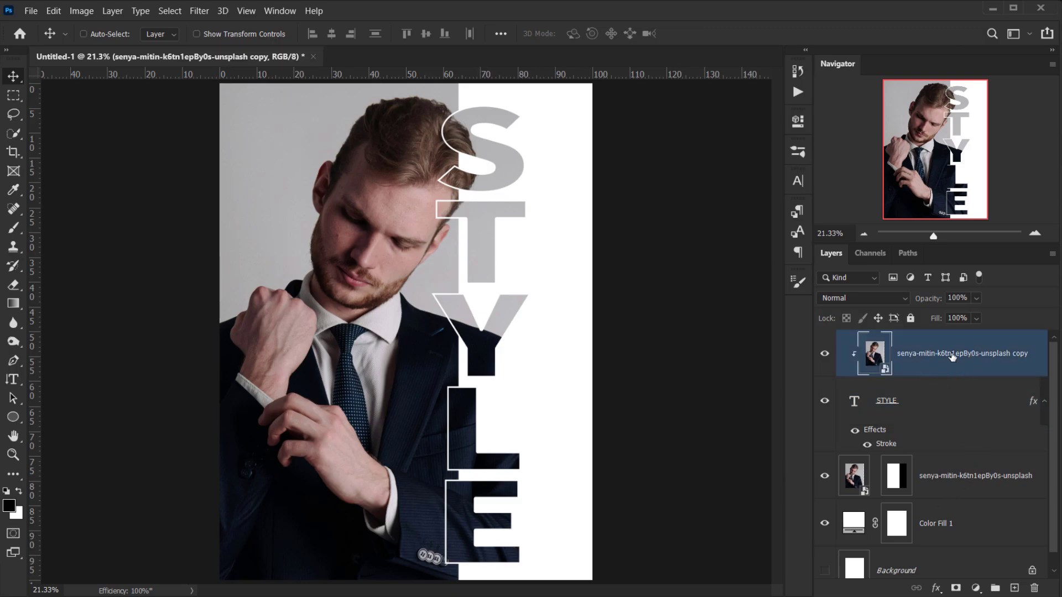
{"action": "left_click", "coordinate": [825, 355]}
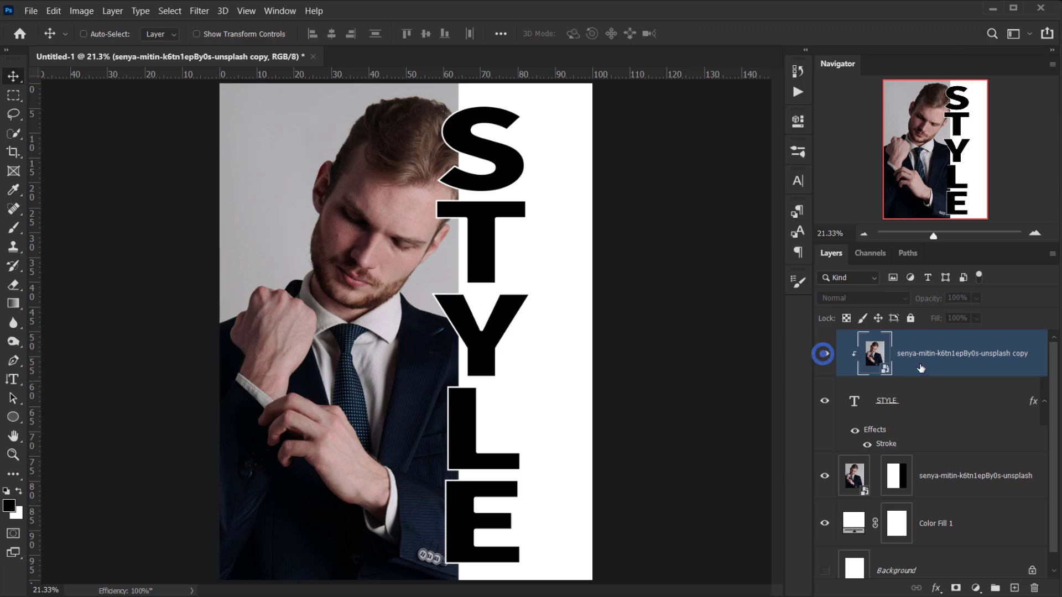
{"action": "left_click", "coordinate": [825, 353]}
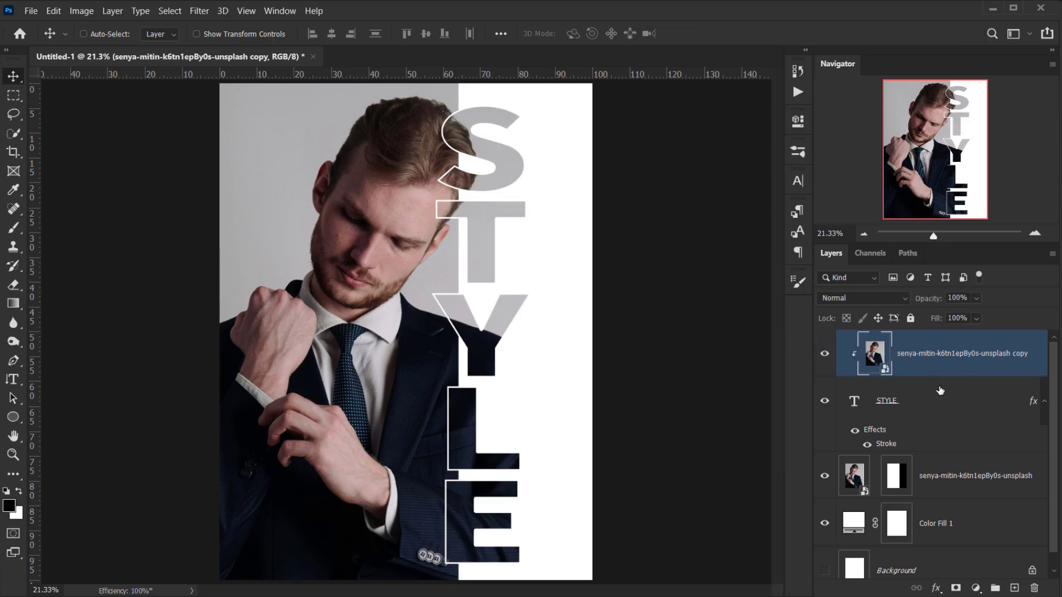
{"action": "left_click", "coordinate": [200, 11]}
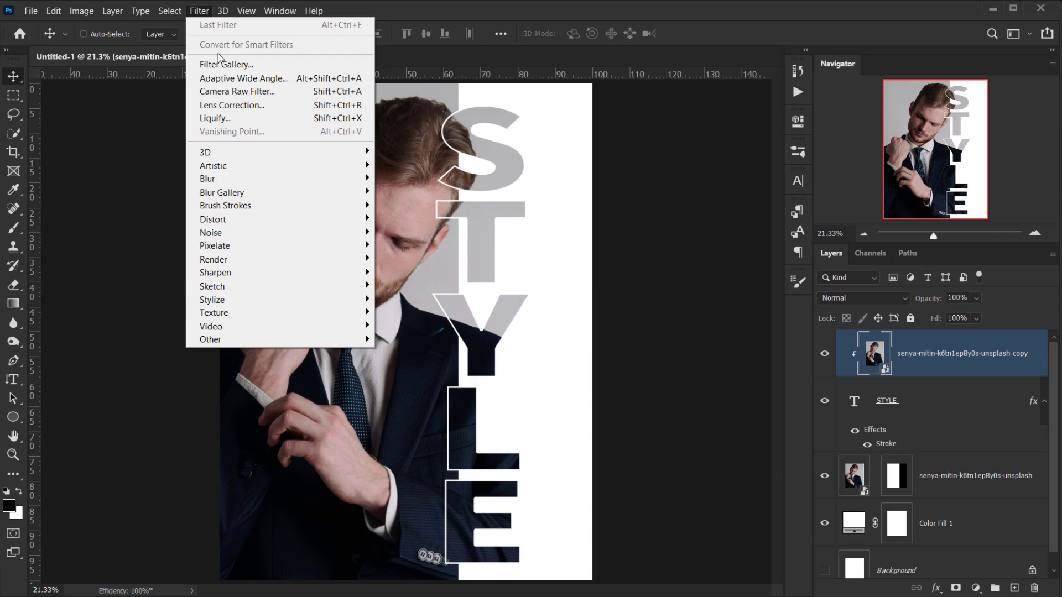
{"action": "mouse_move", "coordinate": [253, 177]}
{"action": "left_click", "coordinate": [418, 234]}
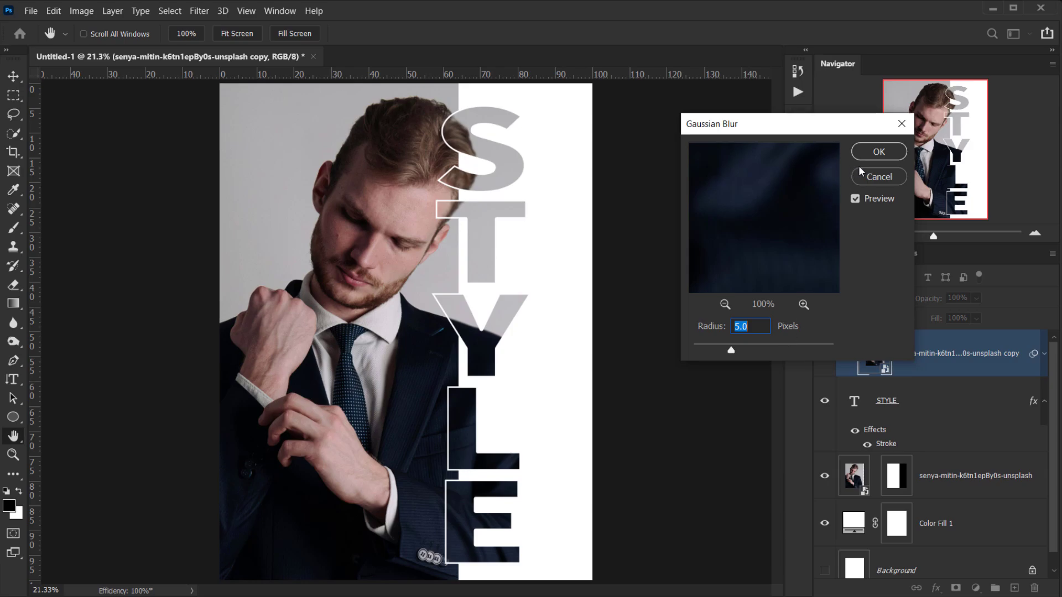
{"action": "left_click", "coordinate": [877, 152]}
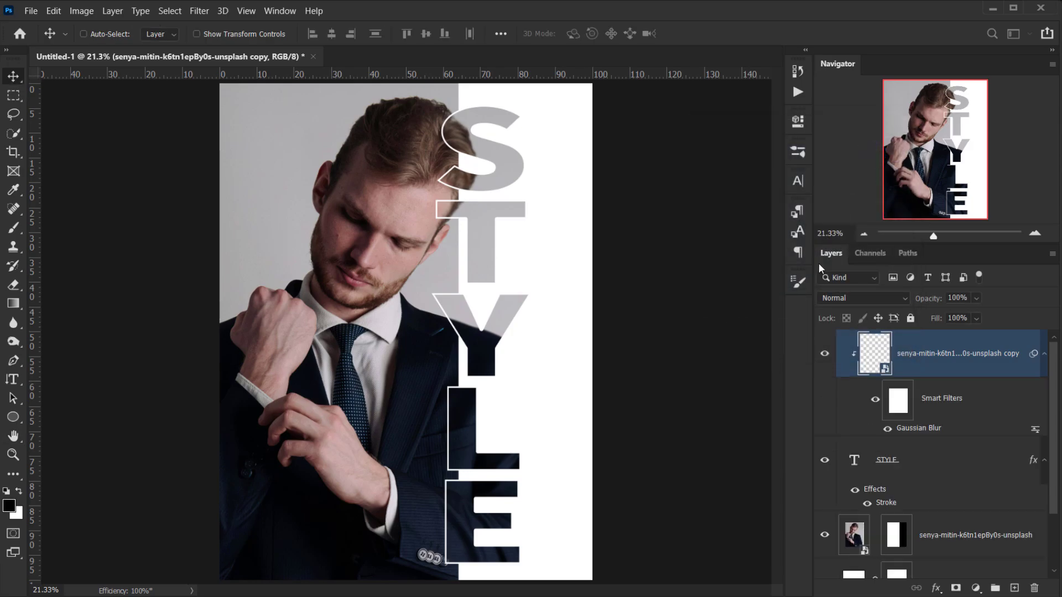
{"action": "left_click", "coordinate": [1044, 353]}
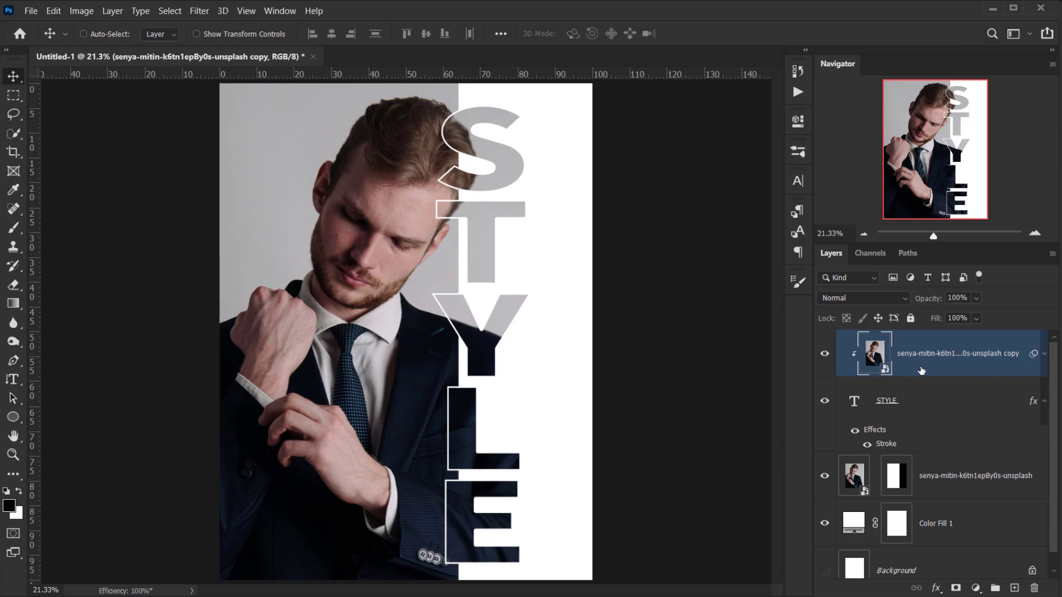
{"action": "left_click", "coordinate": [1044, 400]}
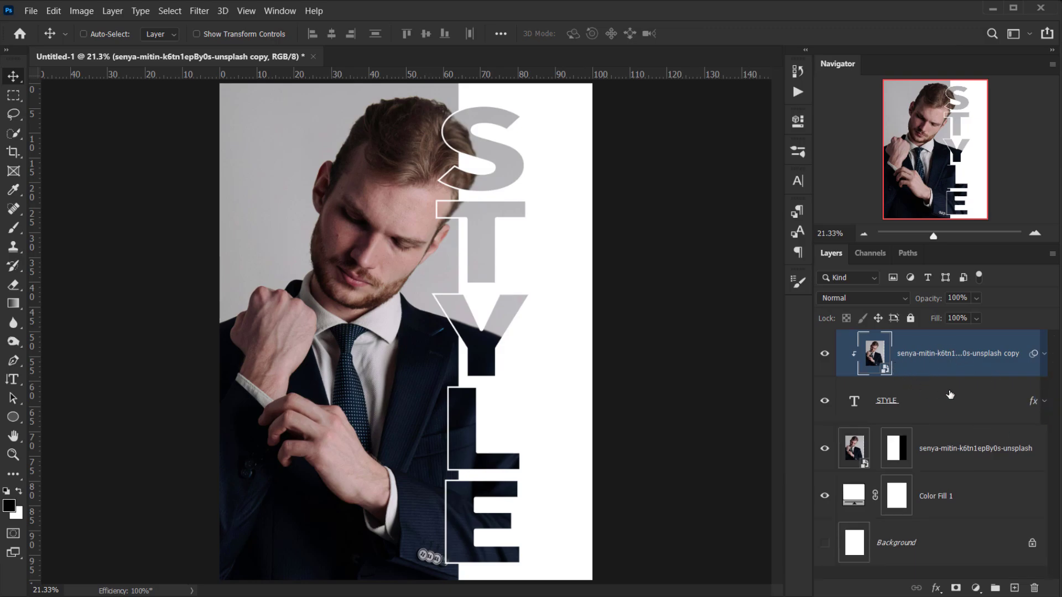
{"action": "scroll", "coordinate": [486, 240], "scroll_direction": "up", "scroll_amount": 3}
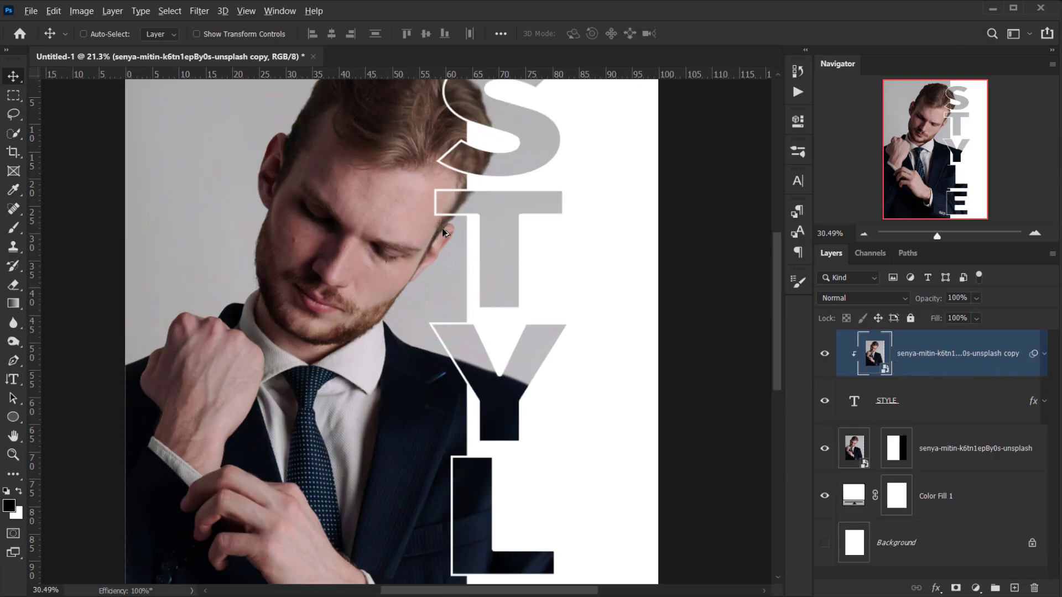
{"action": "scroll", "coordinate": [490, 199], "scroll_direction": "down", "scroll_amount": 3}
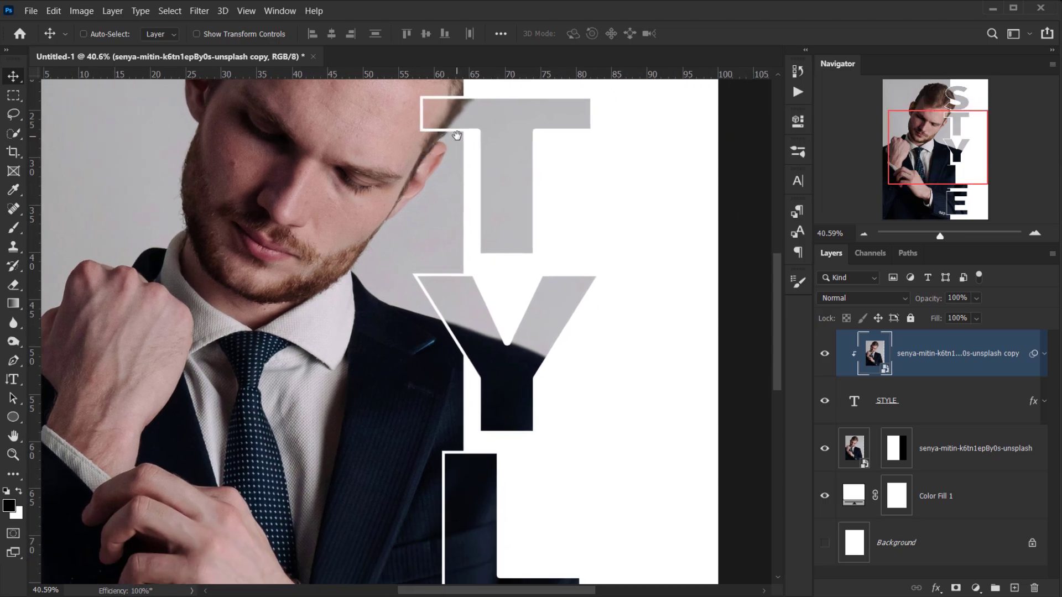
{"action": "scroll", "coordinate": [480, 343], "scroll_direction": "down", "scroll_amount": 2}
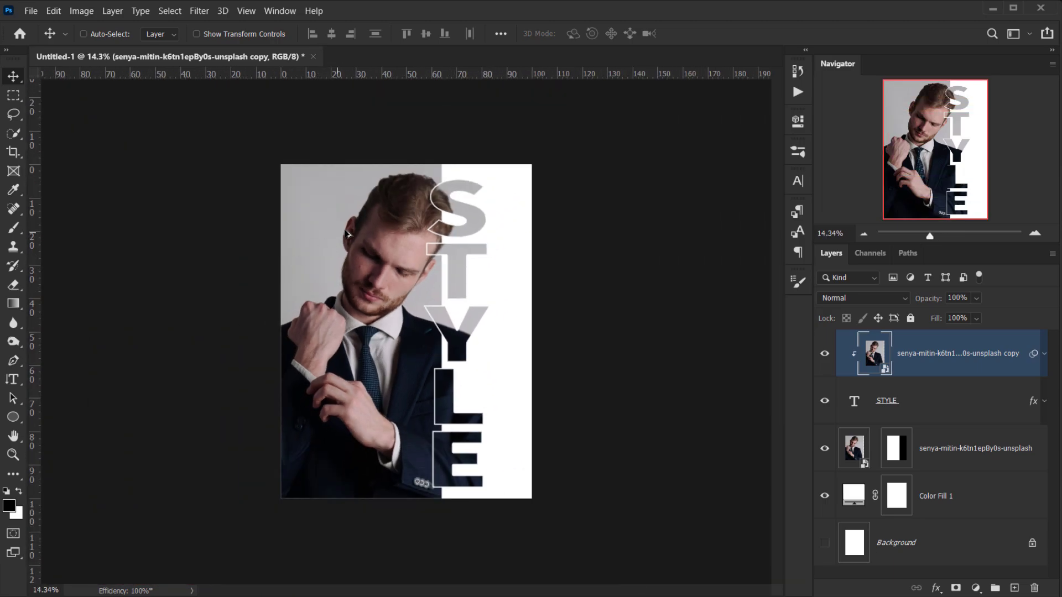
{"action": "scroll", "coordinate": [322, 191], "scroll_direction": "up", "scroll_amount": 3}
{"action": "scroll", "coordinate": [323, 192], "scroll_direction": "up", "scroll_amount": 2}
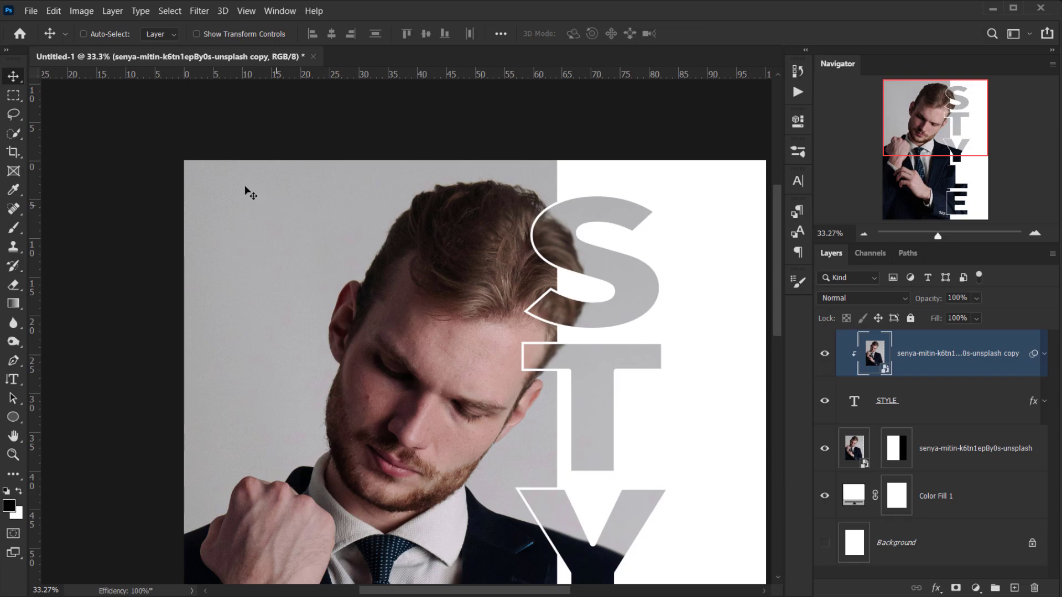
{"action": "scroll", "coordinate": [287, 230], "scroll_direction": "down", "scroll_amount": 2}
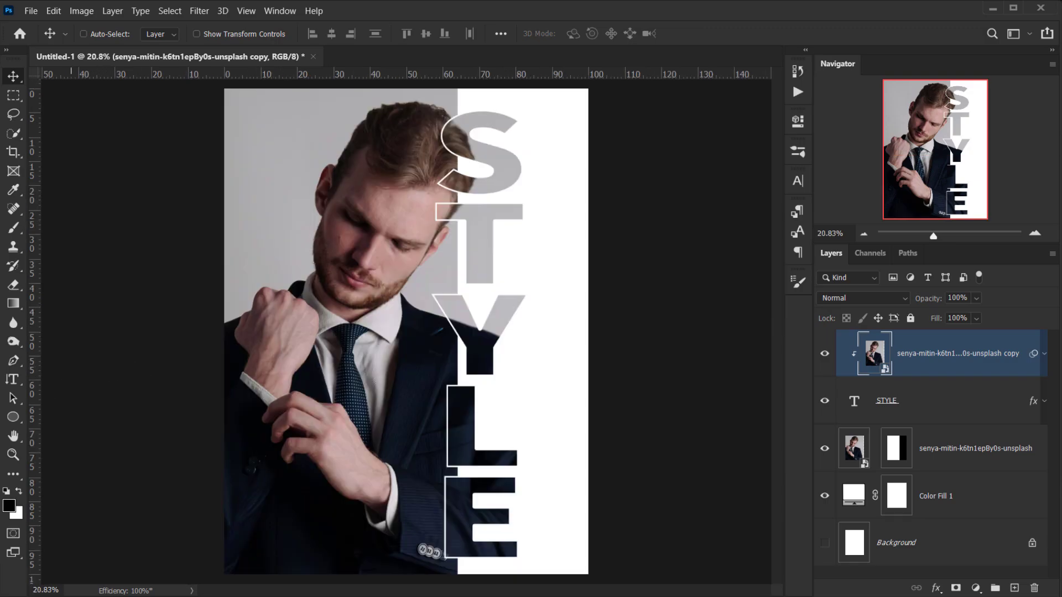
Draw a circle about 99 px wide with the Ellipse tool in the upper-left corner of the photo's grey background.
{"action": "left_click", "coordinate": [13, 417]}
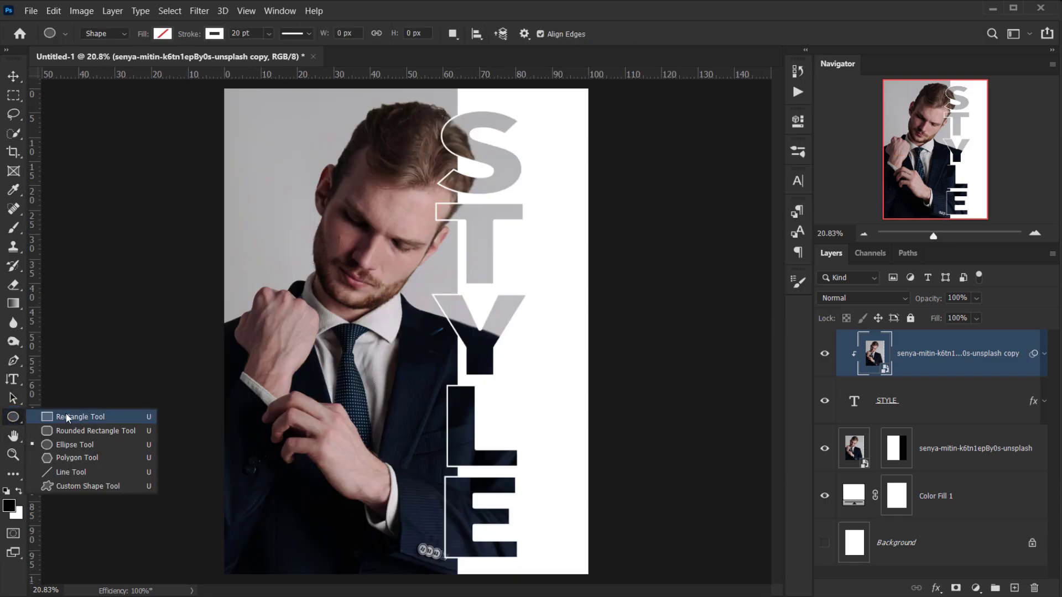
{"action": "left_click", "coordinate": [64, 447]}
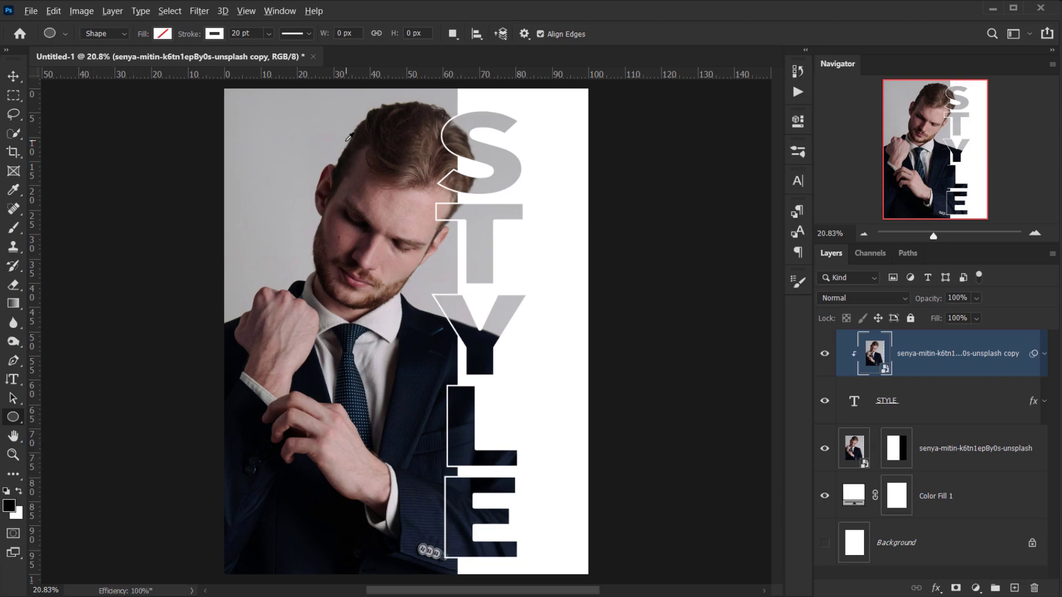
{"action": "scroll", "coordinate": [309, 131], "scroll_direction": "up", "scroll_amount": 1}
{"action": "left_click_drag", "start_coordinate": [313, 126], "coordinate": [344, 253]}
{"action": "scroll", "coordinate": [280, 246], "scroll_direction": "up", "scroll_amount": 1}
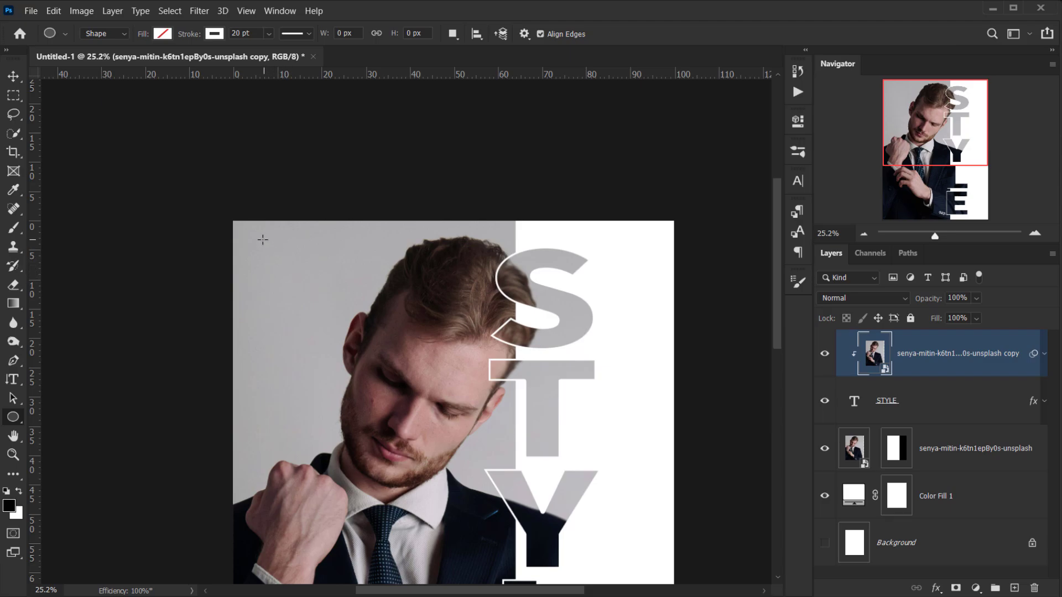
{"action": "left_click_drag", "start_coordinate": [262, 239], "coordinate": [281, 255]}
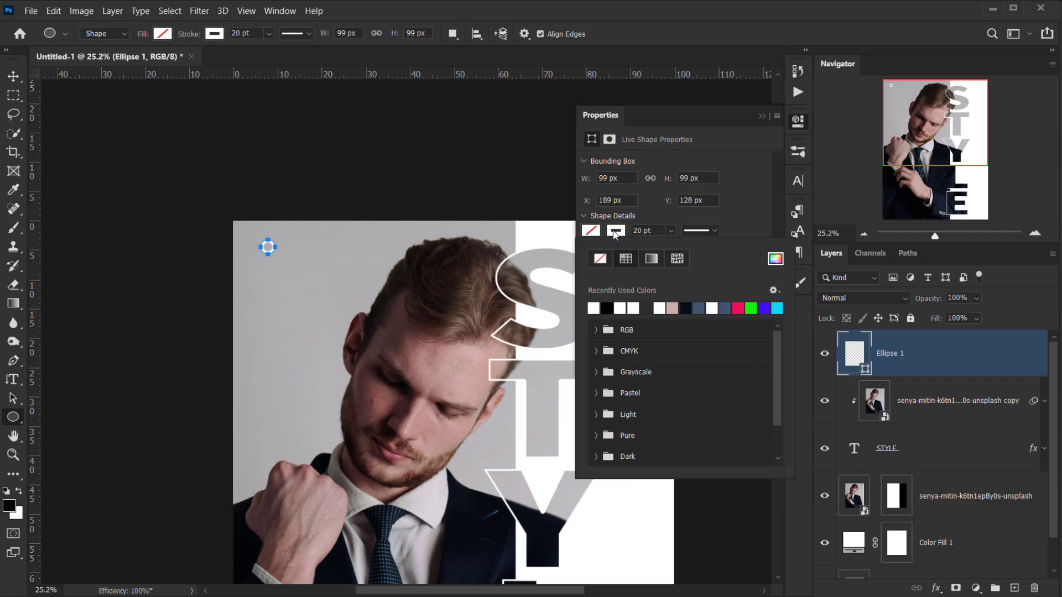
Remove the small circle's stroke and fill it with white.
{"action": "left_click", "coordinate": [602, 259]}
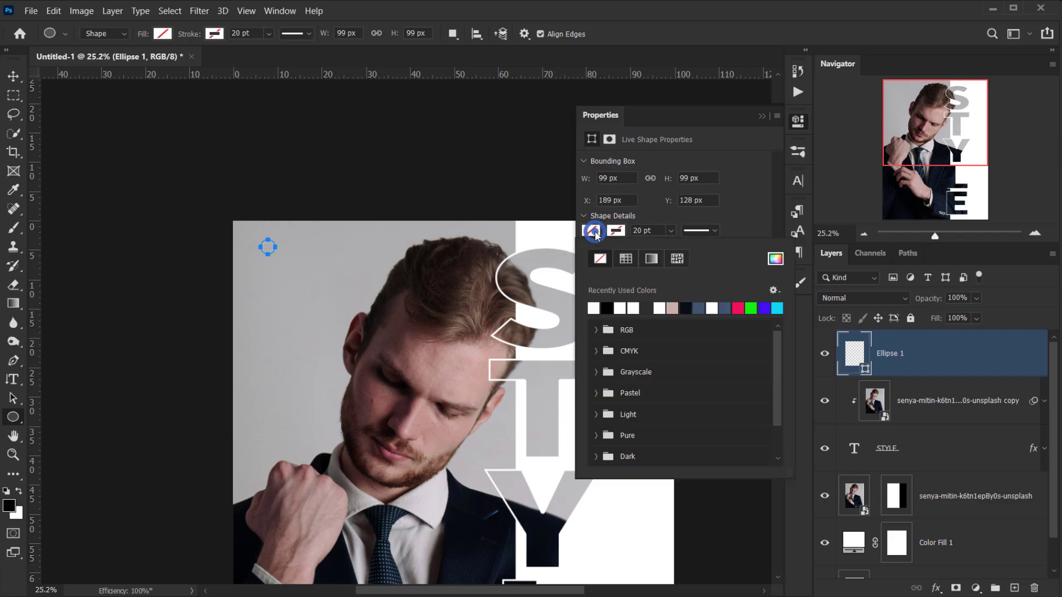
{"action": "left_click", "coordinate": [593, 308]}
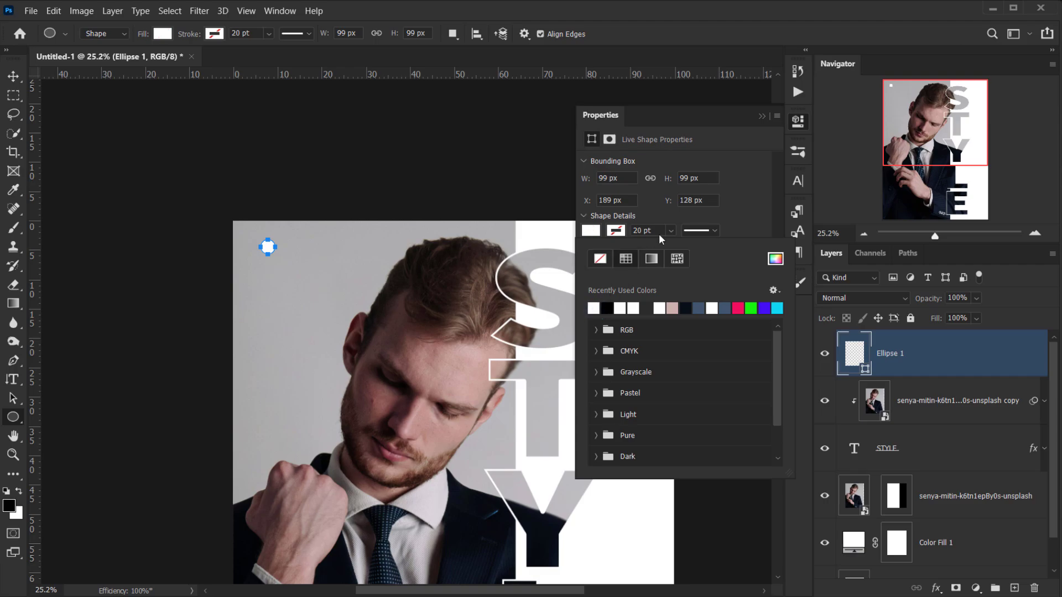
{"action": "left_click", "coordinate": [763, 117]}
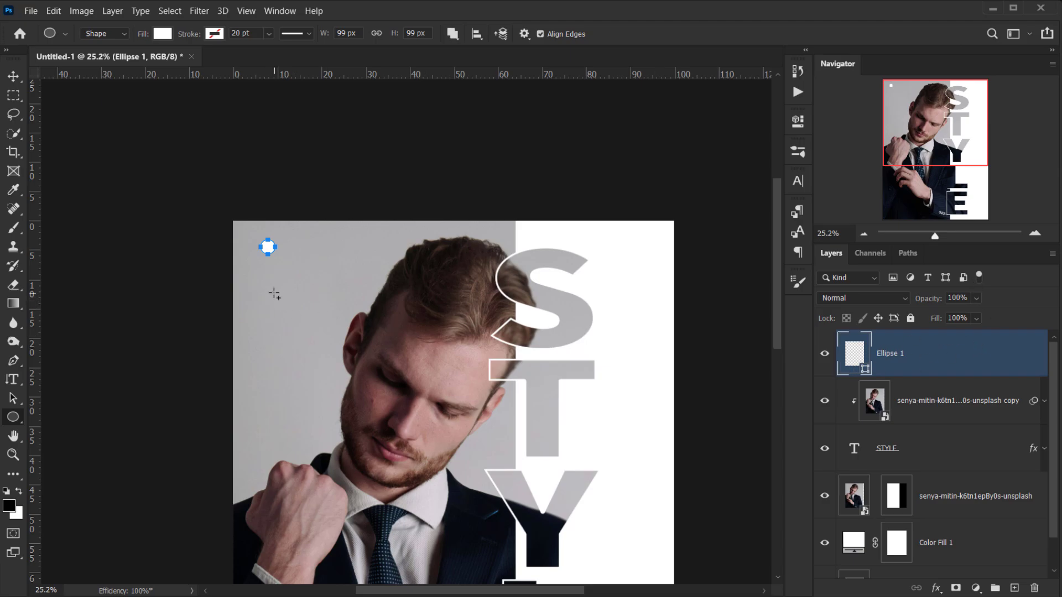
Add four more white circles to the same shape layer around the face, about 38, 129, 88 and 16 px wide.
{"action": "scroll", "coordinate": [294, 363], "scroll_direction": "up", "scroll_amount": 3}
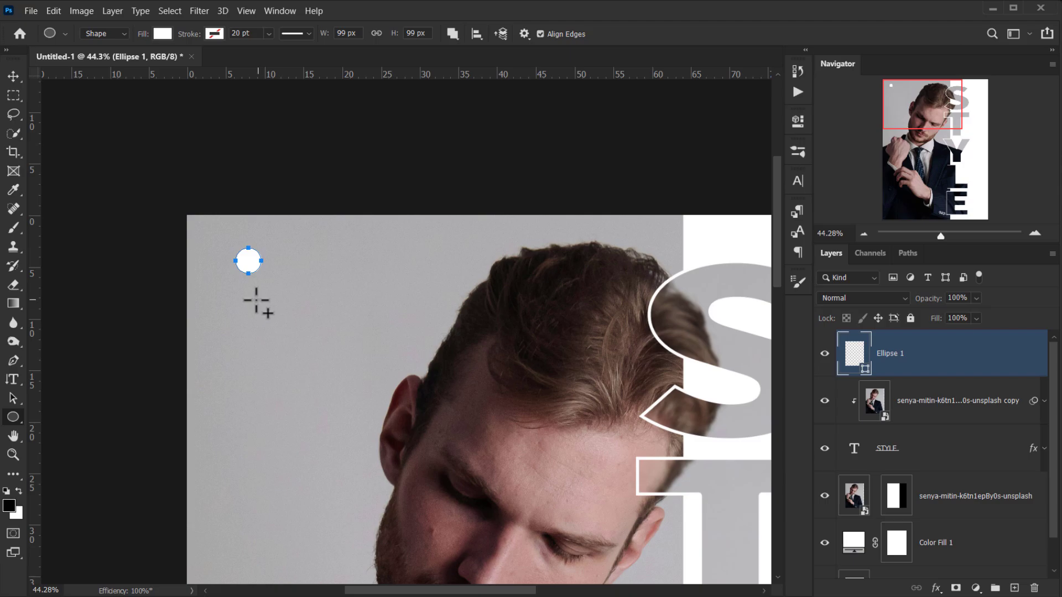
{"action": "left_click_drag", "start_coordinate": [227, 436], "coordinate": [237, 446]}
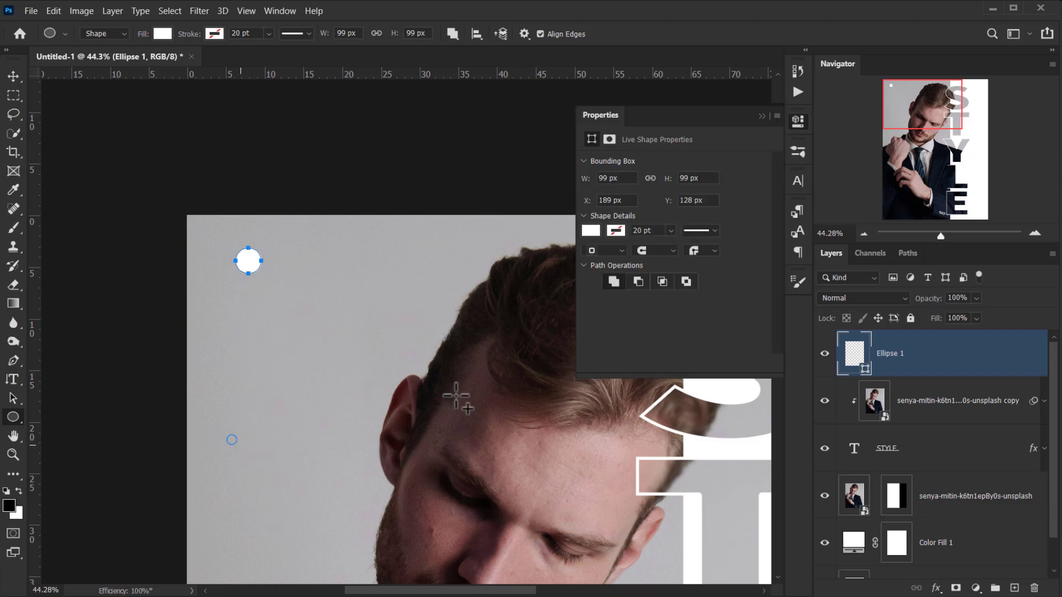
{"action": "left_click_drag", "start_coordinate": [359, 334], "coordinate": [190, 243]}
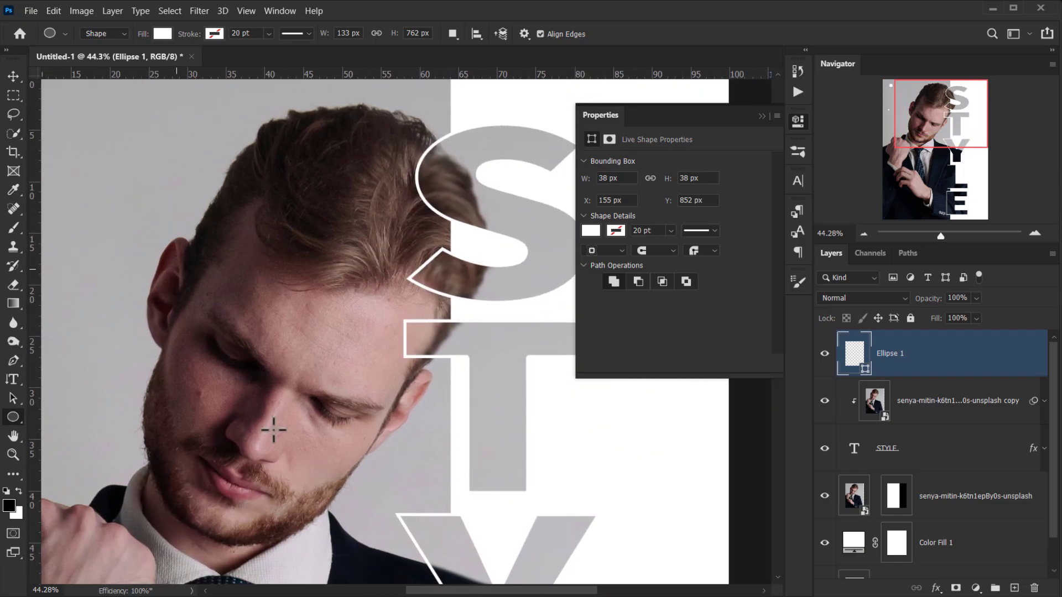
{"action": "left_click_drag", "start_coordinate": [375, 479], "coordinate": [405, 503]}
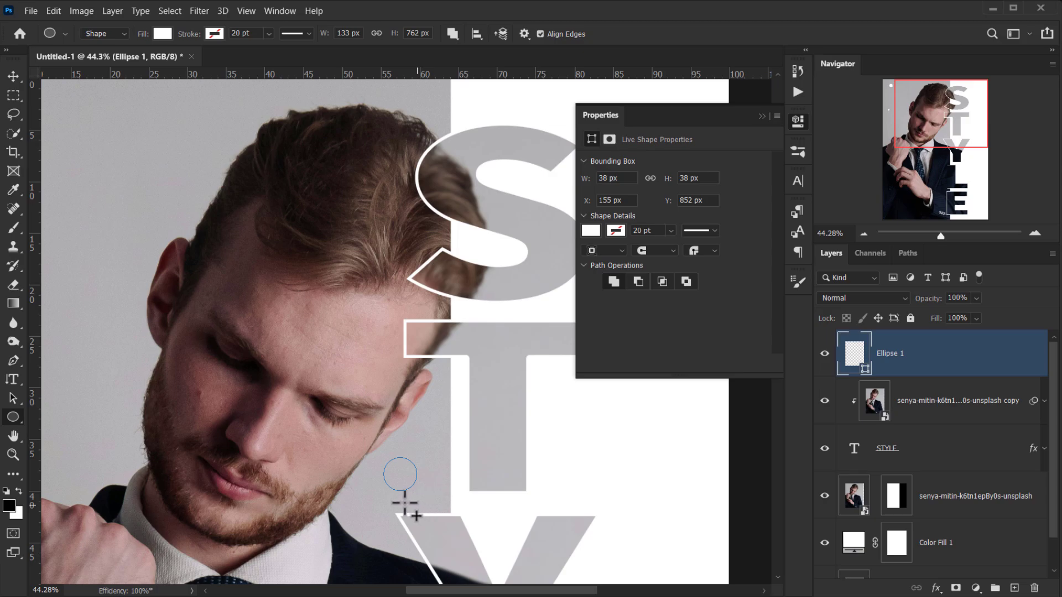
{"action": "left_click_drag", "start_coordinate": [208, 375], "coordinate": [453, 290]}
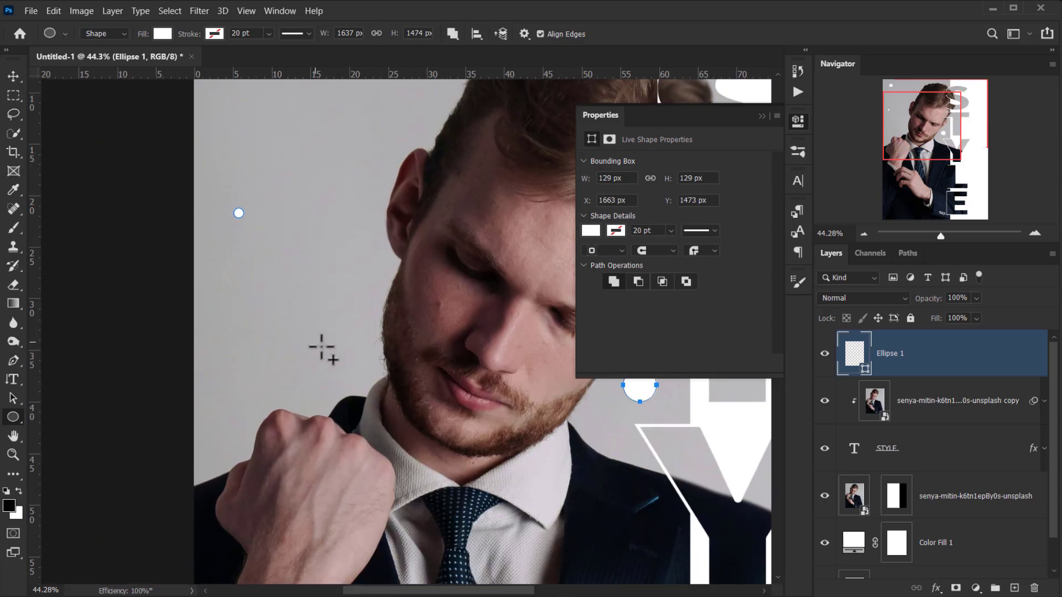
{"action": "left_click_drag", "start_coordinate": [321, 347], "coordinate": [344, 369]}
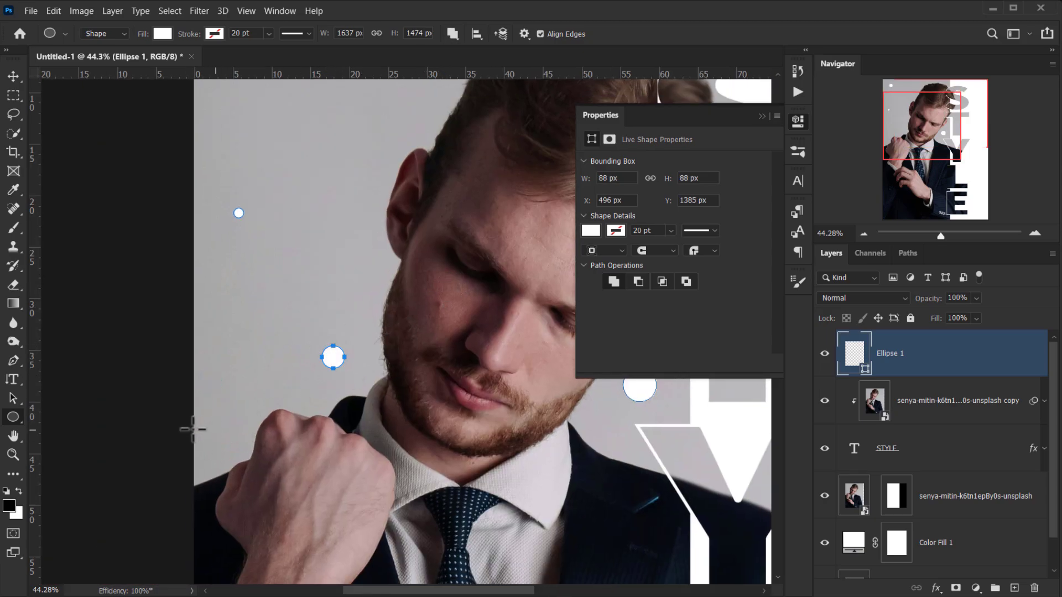
{"action": "left_click_drag", "start_coordinate": [208, 416], "coordinate": [223, 421]}
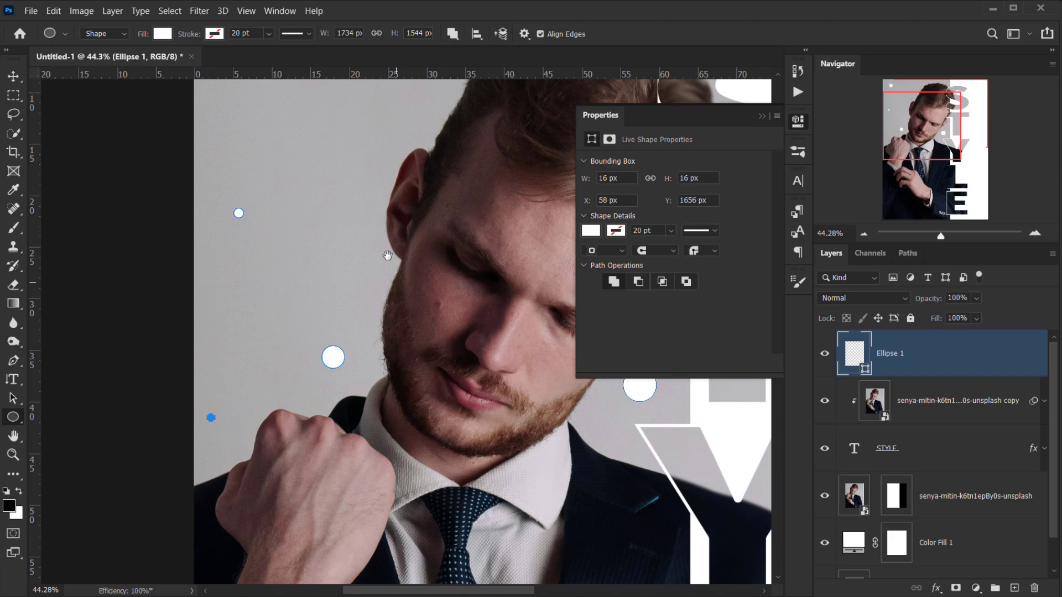
Add a white circle about 86 px wide above the hair and one about 70 px wide beside the collar, on the same shape layer.
{"action": "left_click_drag", "start_coordinate": [386, 255], "coordinate": [298, 435]}
{"action": "left_click_drag", "start_coordinate": [394, 185], "coordinate": [418, 204]}
{"action": "left_click_drag", "start_coordinate": [446, 296], "coordinate": [327, 211]}
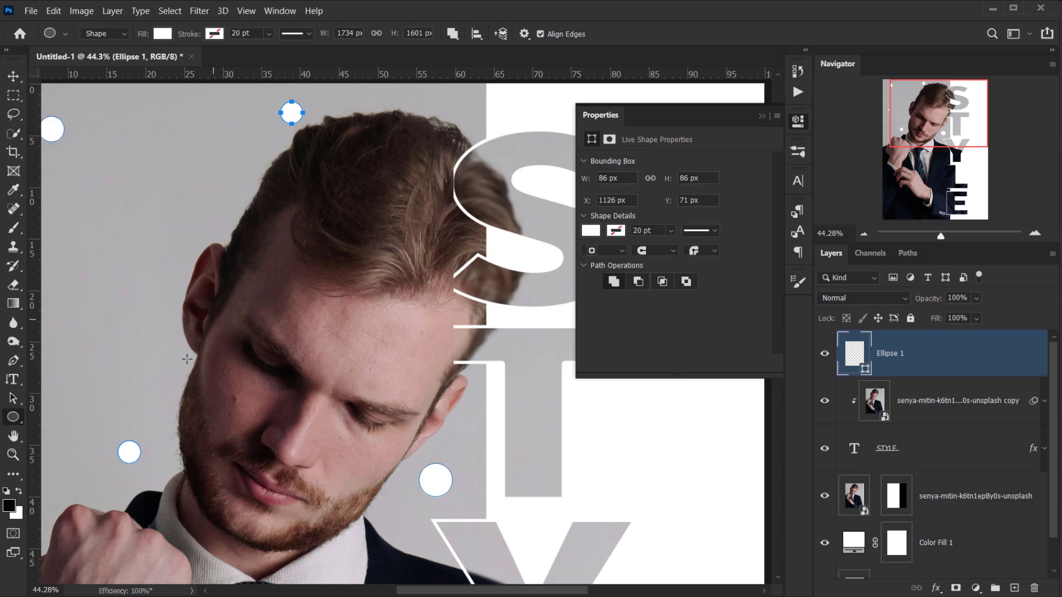
{"action": "left_click_drag", "start_coordinate": [190, 356], "coordinate": [427, 167]}
{"action": "left_click_drag", "start_coordinate": [310, 498], "coordinate": [427, 310]}
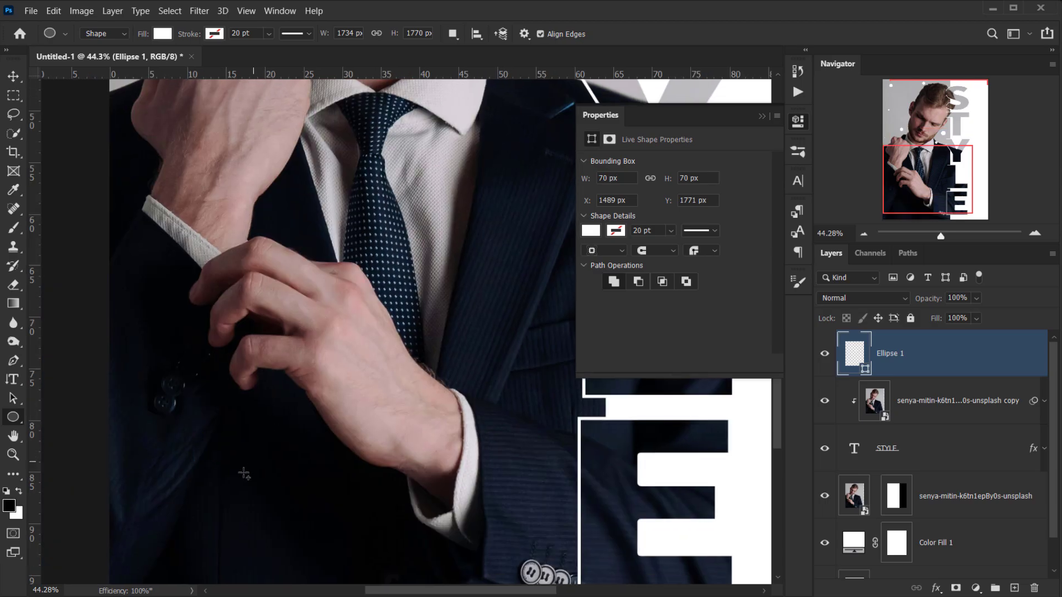
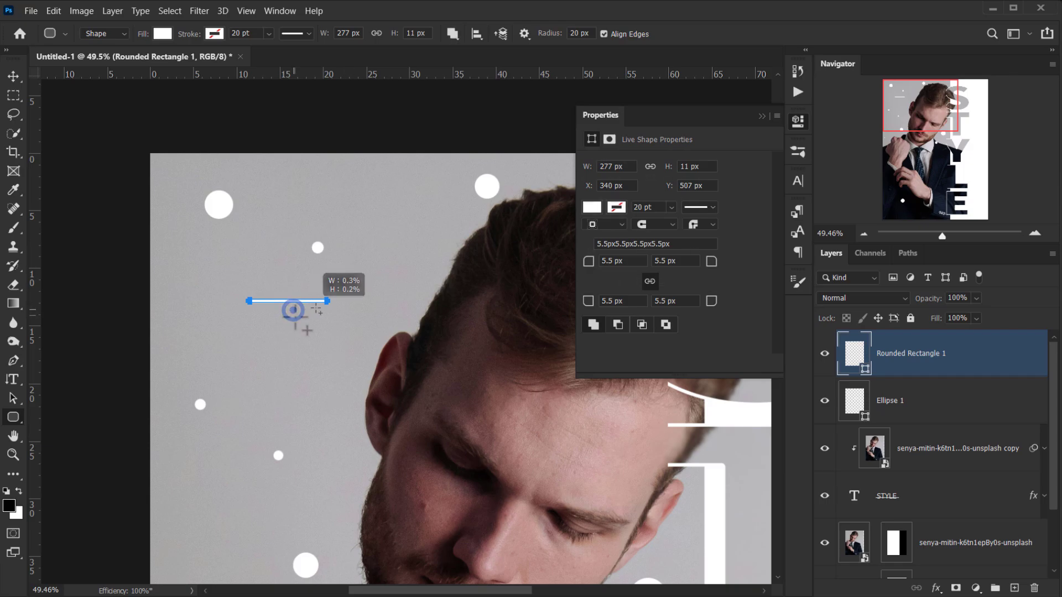
Draw a five-line stack of thin white rounded rectangles below the upper circles and a small three-line group beside the hair.
{"action": "scroll", "coordinate": [293, 306], "scroll_direction": "up", "scroll_amount": 2}
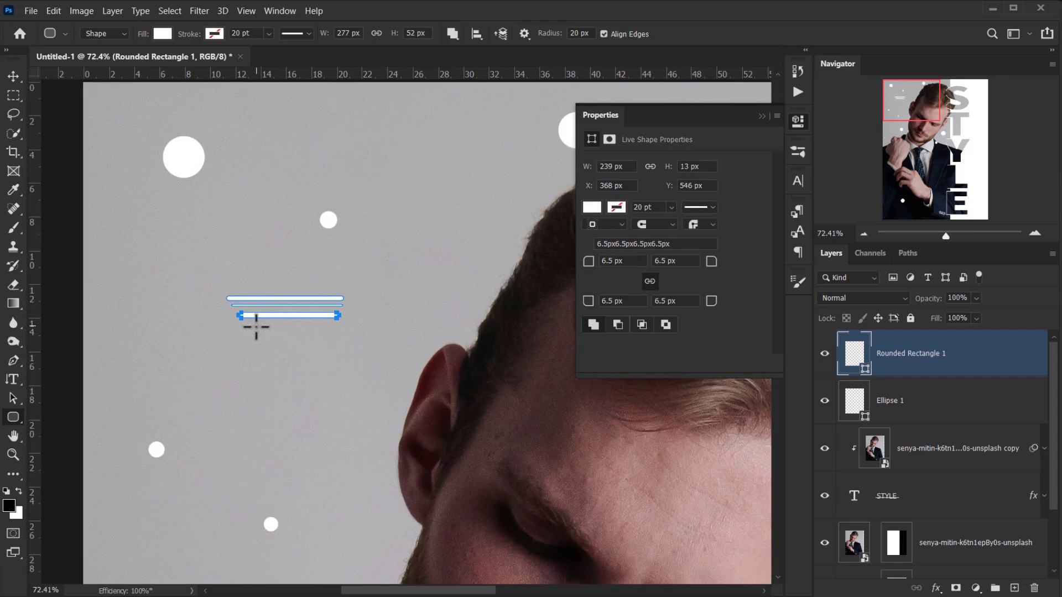
{"action": "left_click_drag", "start_coordinate": [450, 275], "coordinate": [504, 277]}
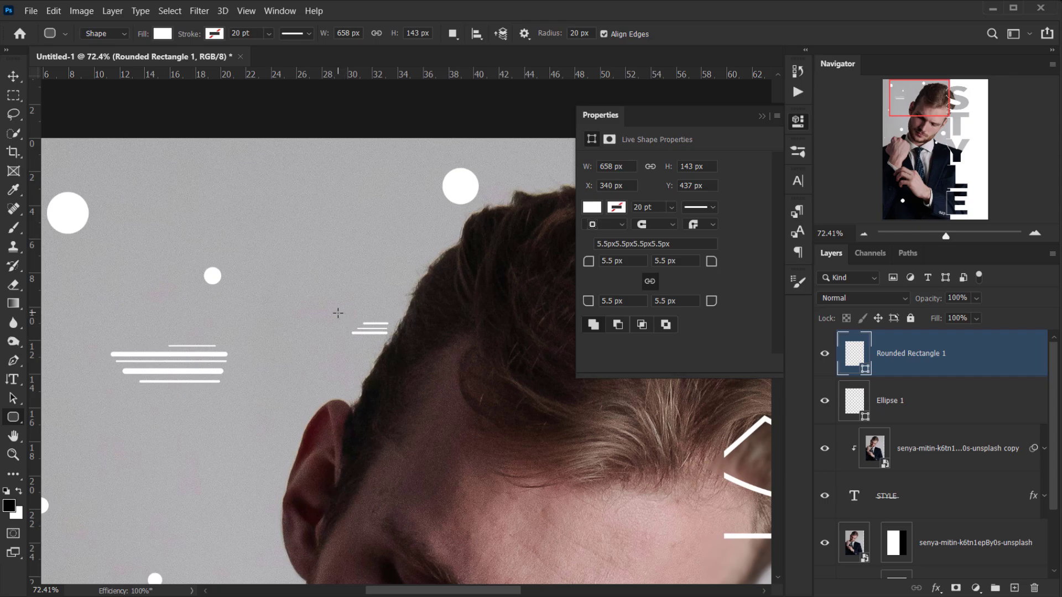
Select the small three-line group beside the hair and move it to the right of the face, next to the ear below the T.
{"action": "left_click_drag", "start_coordinate": [324, 308], "coordinate": [422, 367]}
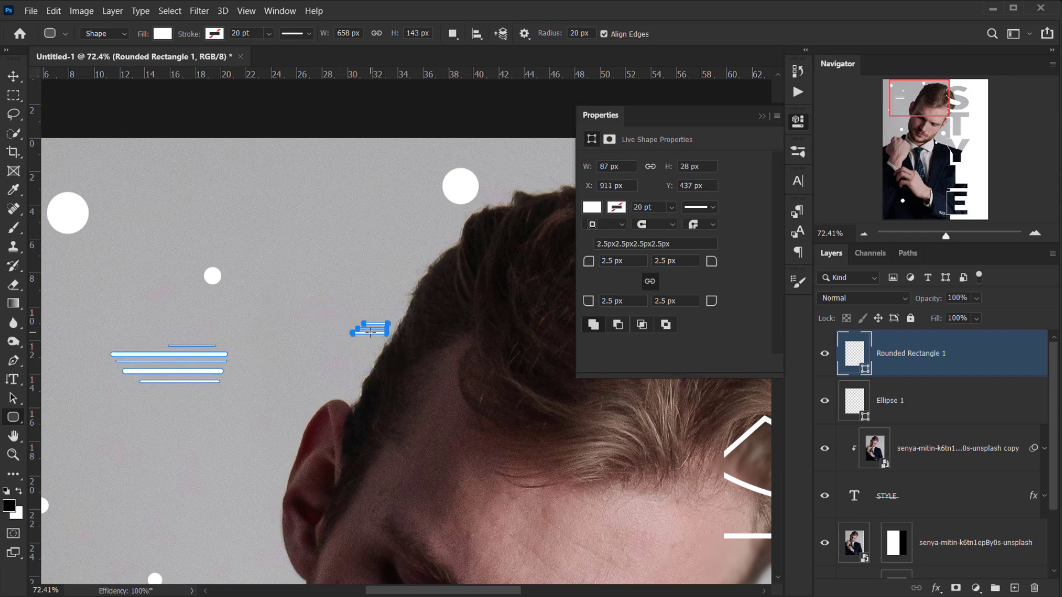
{"action": "left_click_drag", "start_coordinate": [373, 334], "coordinate": [718, 561]}
{"action": "left_click_drag", "start_coordinate": [645, 482], "coordinate": [293, 277]}
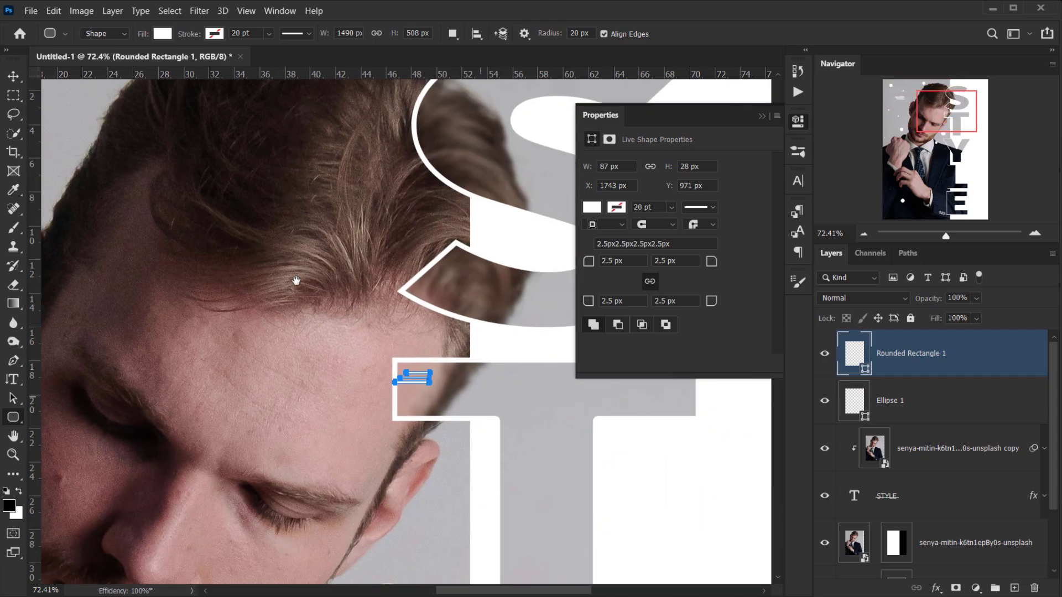
{"action": "left_click_drag", "start_coordinate": [320, 333], "coordinate": [468, 424]}
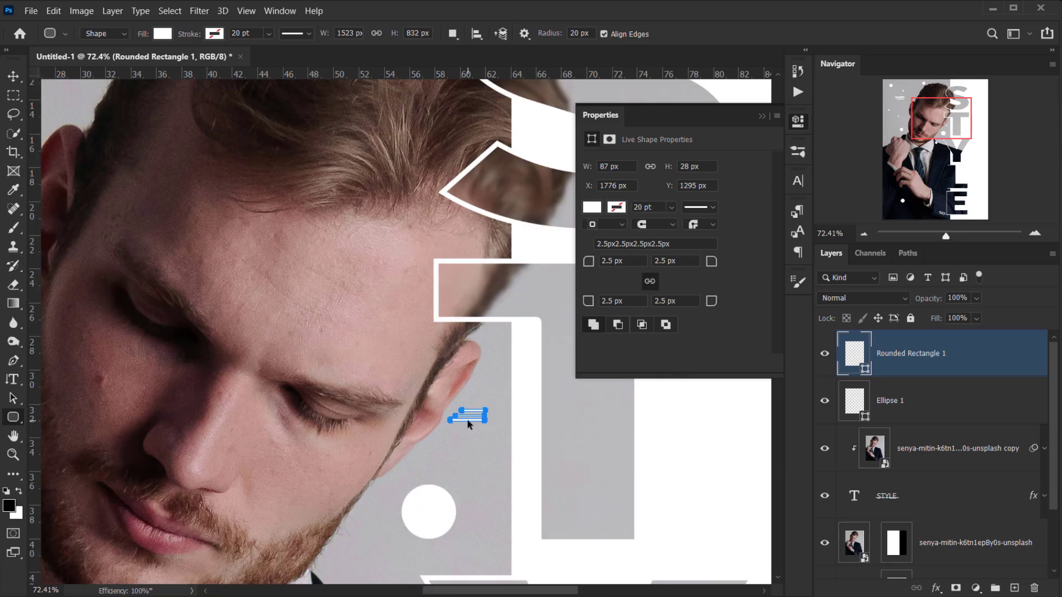
Duplicate the small three-line group to the left side of the face, beside the jaw.
{"action": "left_click_drag", "start_coordinate": [469, 425], "coordinate": [278, 564]}
{"action": "scroll", "coordinate": [313, 527], "scroll_direction": "down", "scroll_amount": 5}
{"action": "scroll", "coordinate": [448, 514], "scroll_direction": "up", "scroll_amount": 3}
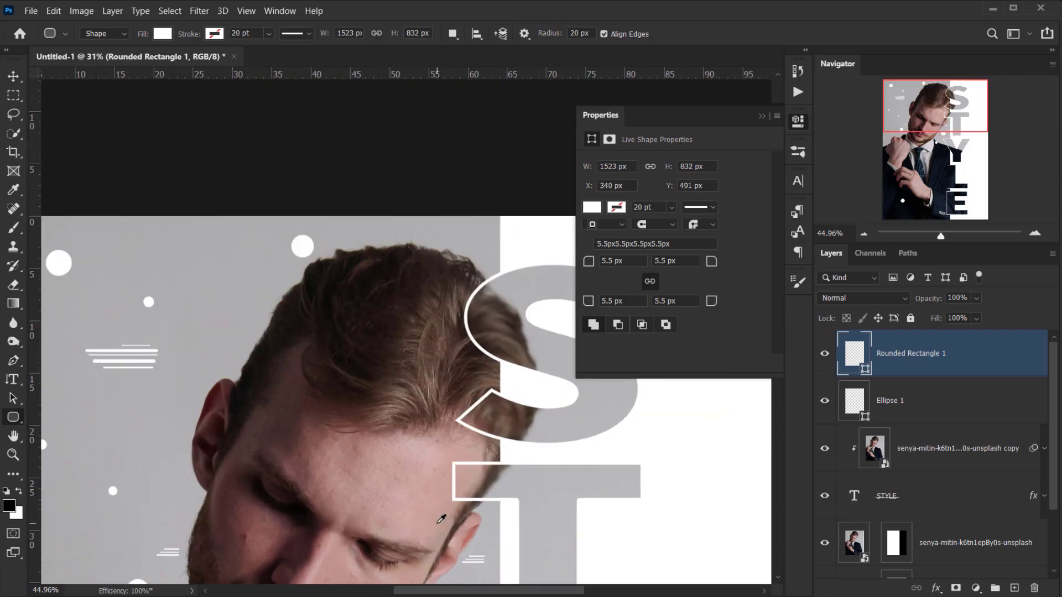
{"action": "left_click_drag", "start_coordinate": [328, 442], "coordinate": [365, 270]}
{"action": "scroll", "coordinate": [380, 371], "scroll_direction": "down", "scroll_amount": 3}
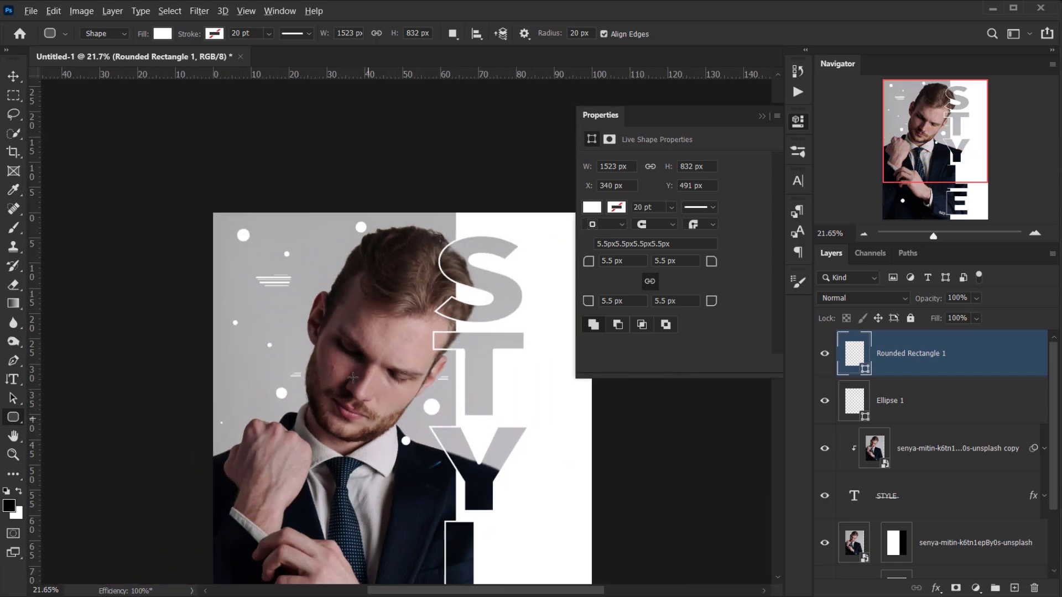
Move the five-line stack to the photo's left edge above the fist and scale it down to about 172 × 55 px.
{"action": "scroll", "coordinate": [252, 273], "scroll_direction": "up", "scroll_amount": 2}
{"action": "left_click_drag", "start_coordinate": [247, 256], "coordinate": [235, 484]}
{"action": "key", "text": "ctrl+t"}
{"action": "left_click", "coordinate": [13, 76]}
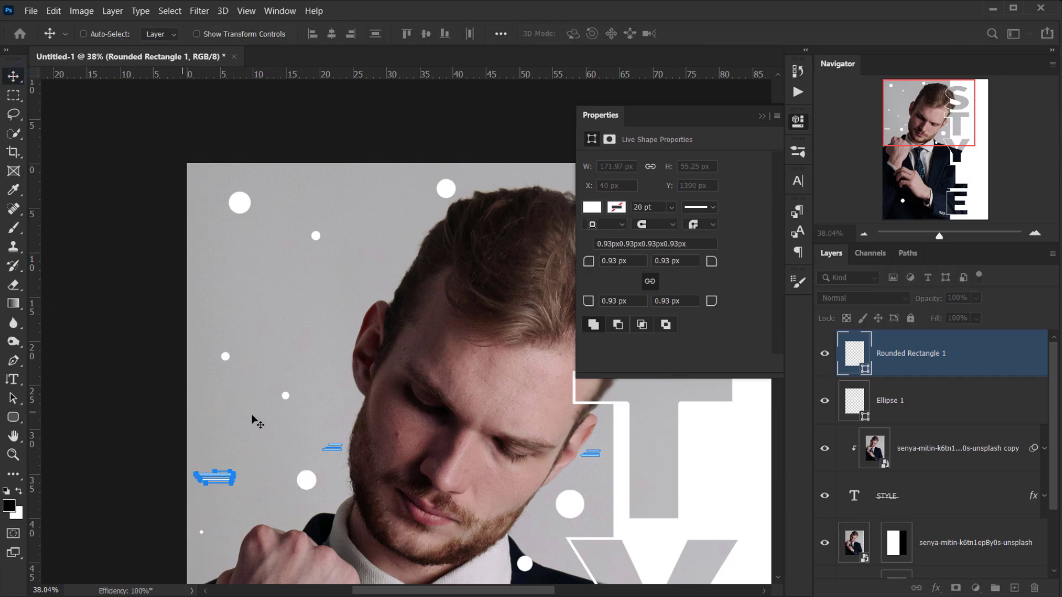
{"action": "left_click_drag", "start_coordinate": [265, 422], "coordinate": [246, 465]}
{"action": "left_click", "coordinate": [537, 253]}
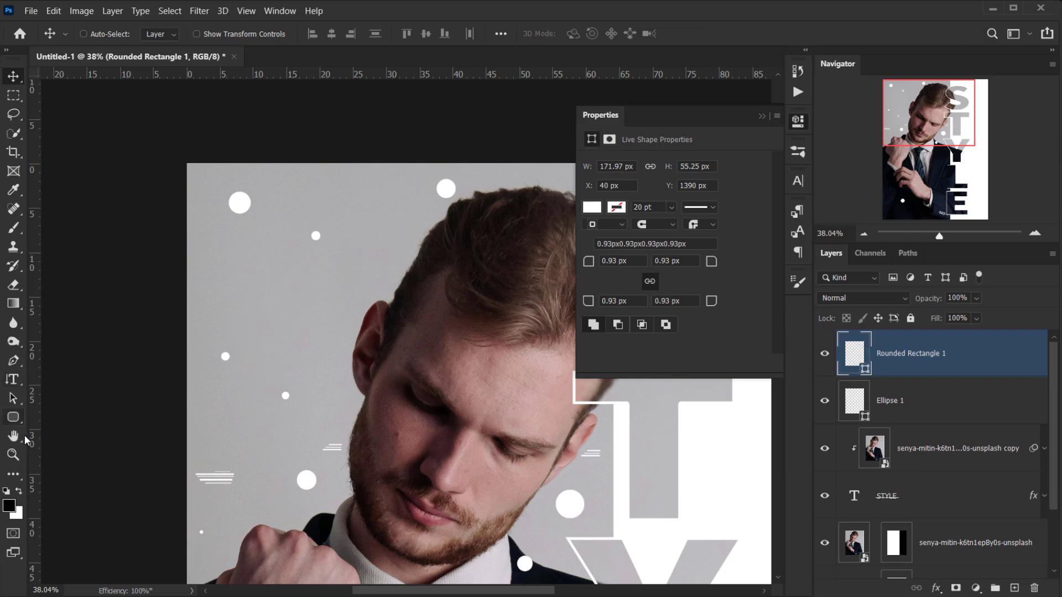
Rotate the five-line stack at the photo's left edge by 90° so its lines stand vertical.
{"action": "left_click", "coordinate": [14, 399]}
{"action": "left_click", "coordinate": [228, 478]}
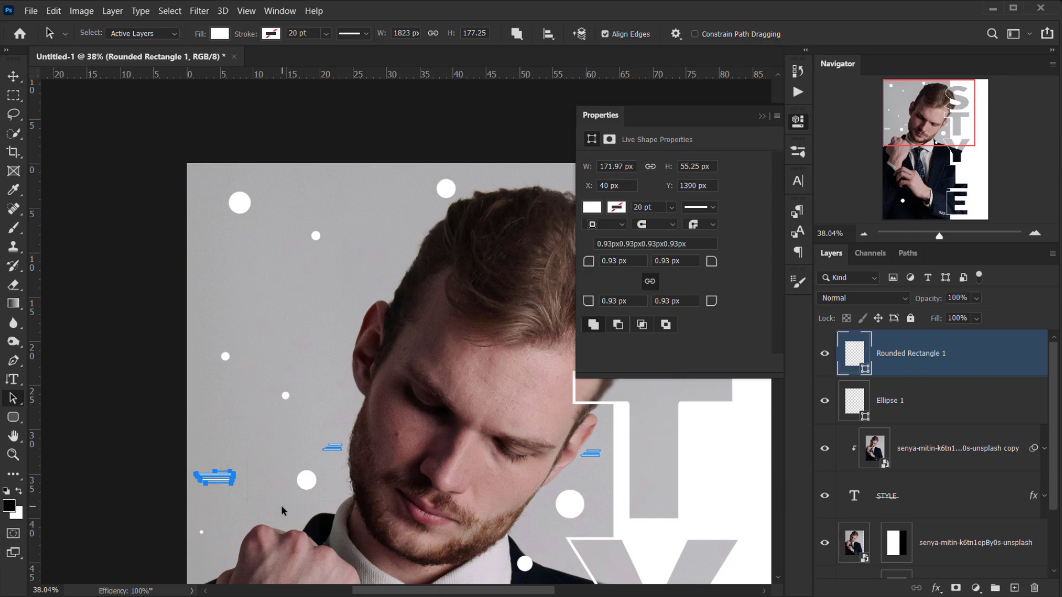
{"action": "key", "text": "ctrl+t"}
{"action": "left_click_drag", "start_coordinate": [245, 461], "coordinate": [248, 528]}
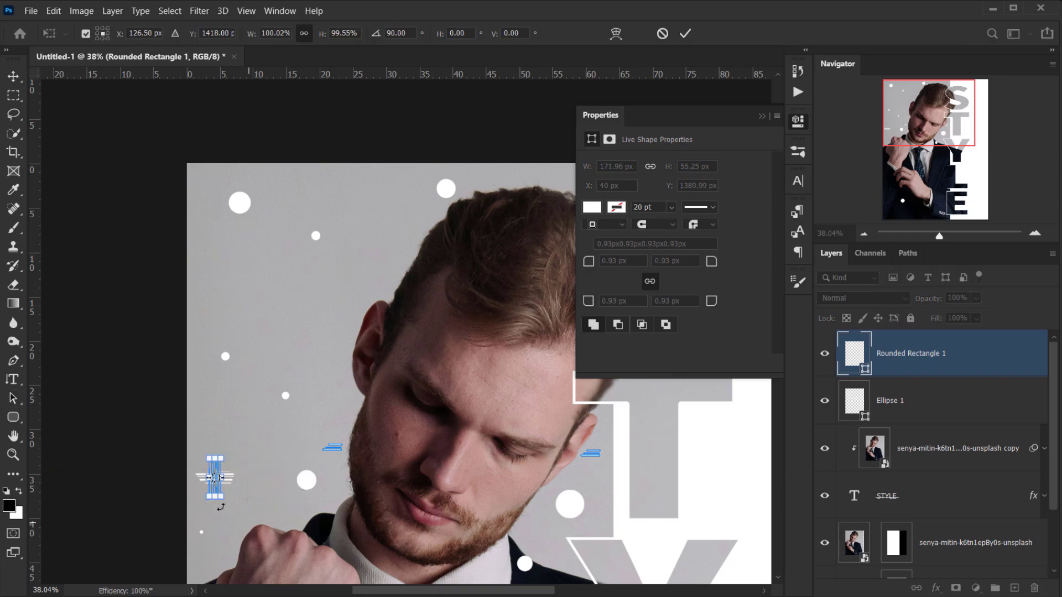
{"action": "key", "text": "Return"}
{"action": "left_click", "coordinate": [14, 76]}
{"action": "left_click", "coordinate": [265, 451]}
{"action": "left_click", "coordinate": [283, 453]}
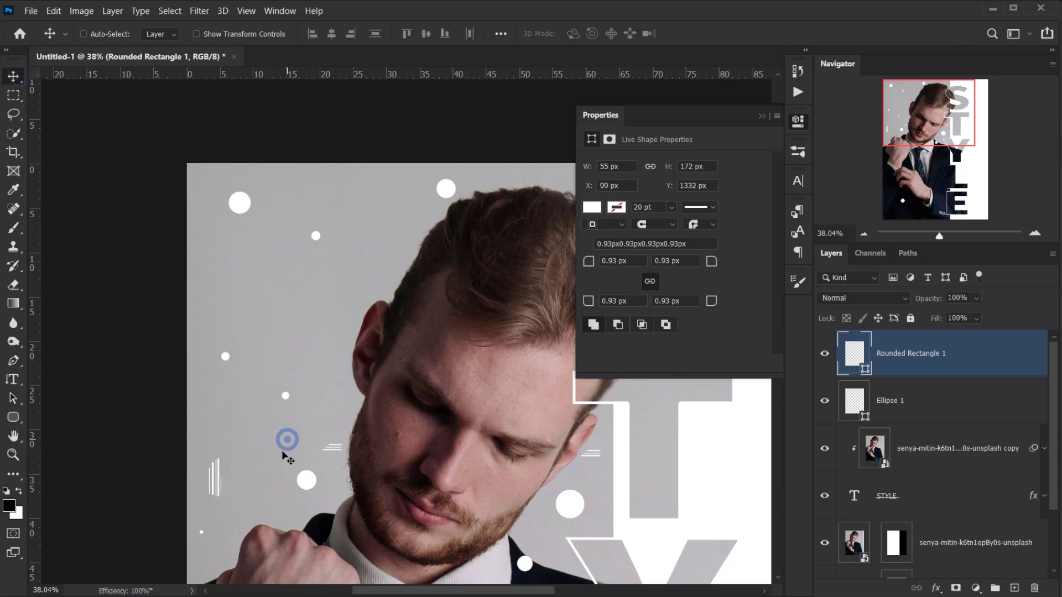
{"action": "scroll", "coordinate": [299, 472], "scroll_direction": "down", "scroll_amount": 2}
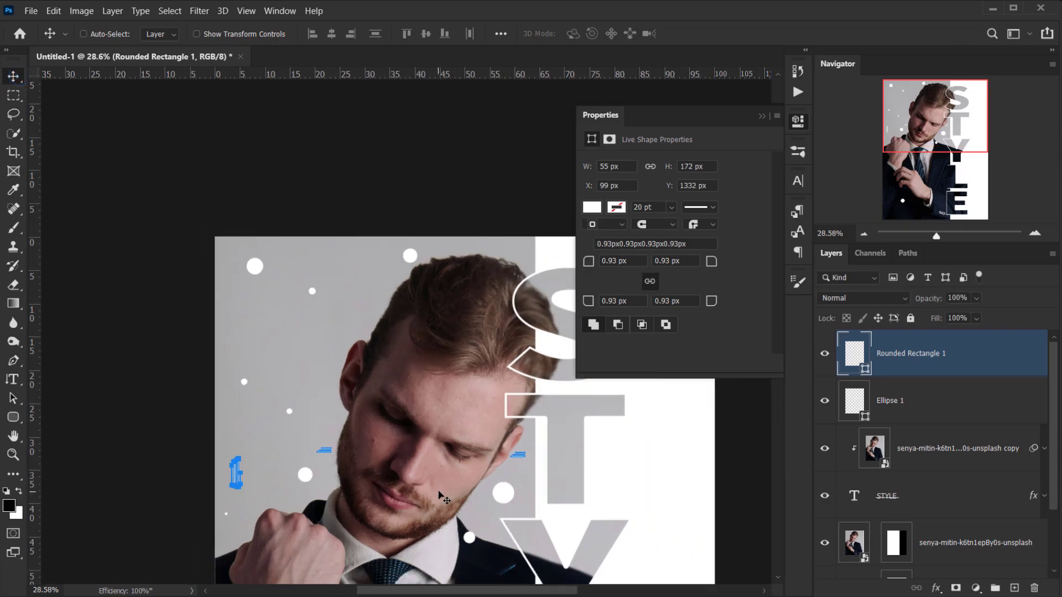
Close the shape properties and add the vertical text "MAGASIN" in Source Sans Pro Black, 200 pt, at the photo's upper-left corner.
{"action": "scroll", "coordinate": [354, 221], "scroll_direction": "down", "scroll_amount": 5}
{"action": "left_click", "coordinate": [762, 116]}
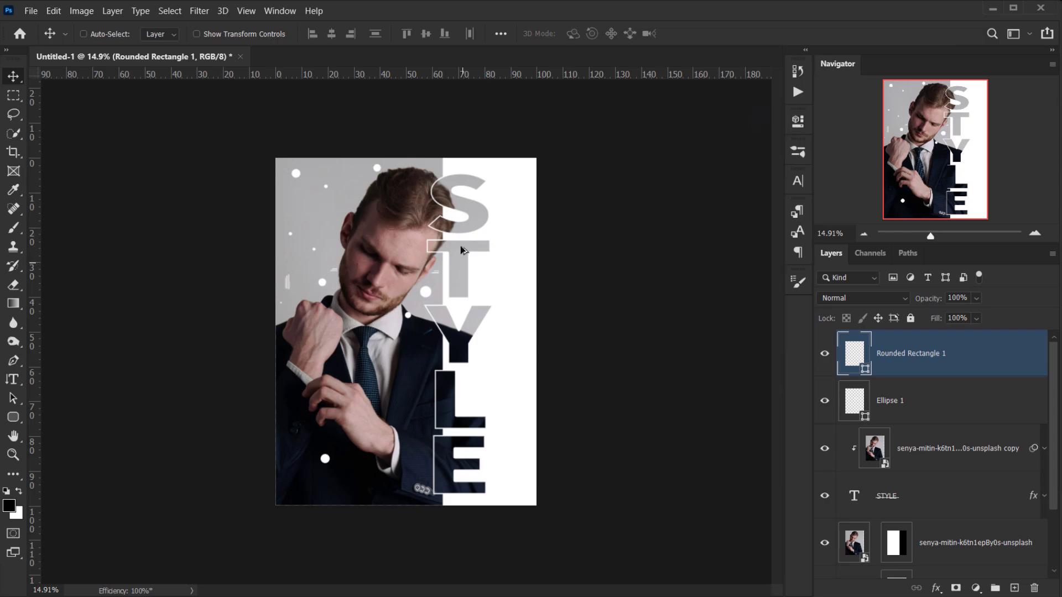
{"action": "scroll", "coordinate": [359, 255], "scroll_direction": "up", "scroll_amount": 5}
{"action": "left_click_drag", "start_coordinate": [320, 225], "coordinate": [438, 344]}
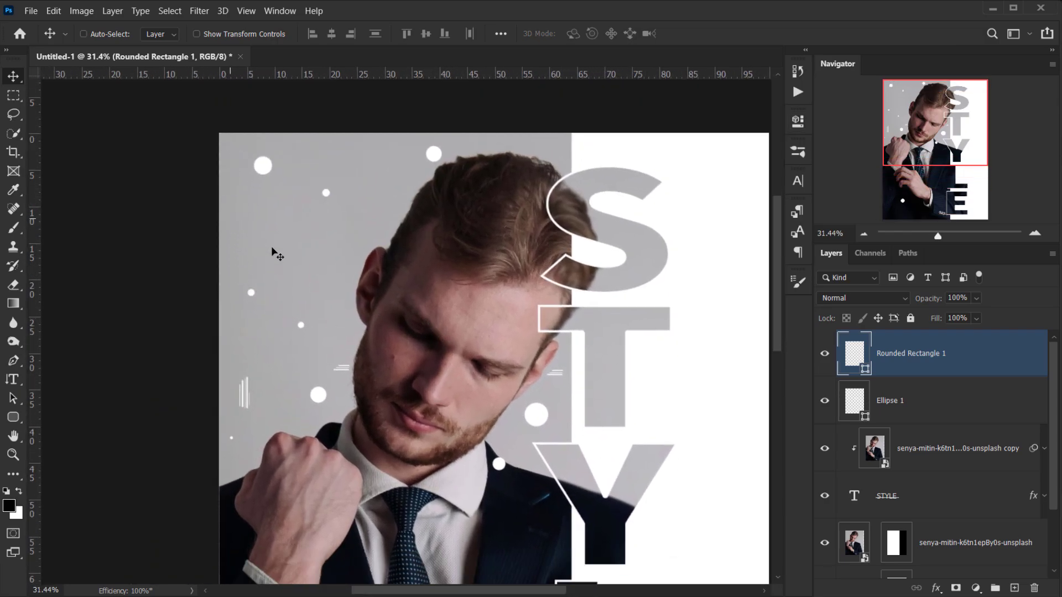
{"action": "scroll", "coordinate": [486, 277], "scroll_direction": "down", "scroll_amount": 3}
{"action": "scroll", "coordinate": [486, 277], "scroll_direction": "right", "scroll_amount": 3}
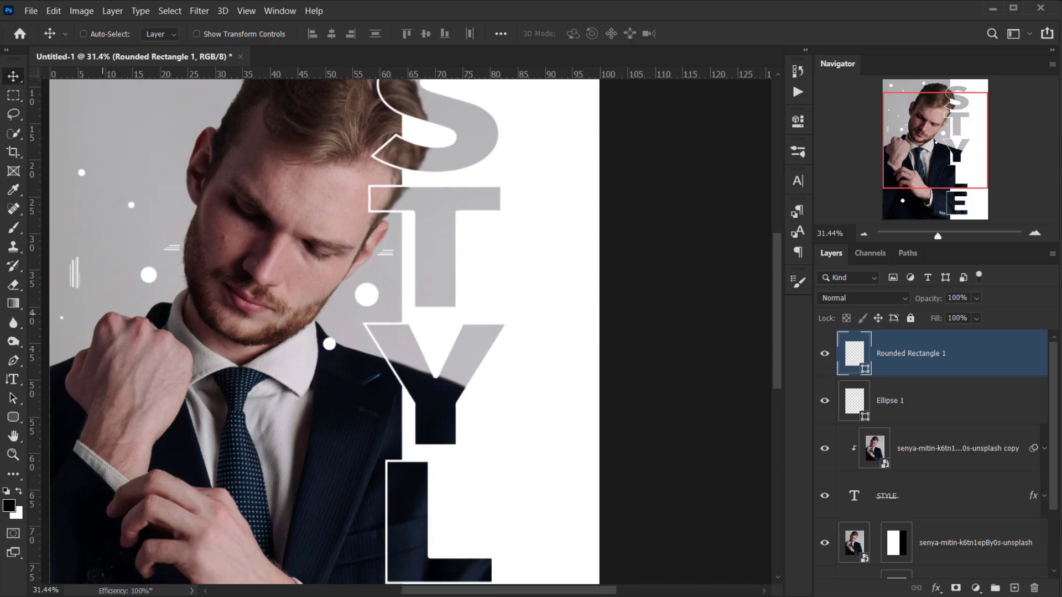
{"action": "left_click", "coordinate": [16, 380]}
{"action": "left_click", "coordinate": [83, 392]}
{"action": "left_click_drag", "start_coordinate": [240, 105], "coordinate": [386, 139]}
{"action": "left_click", "coordinate": [387, 35]}
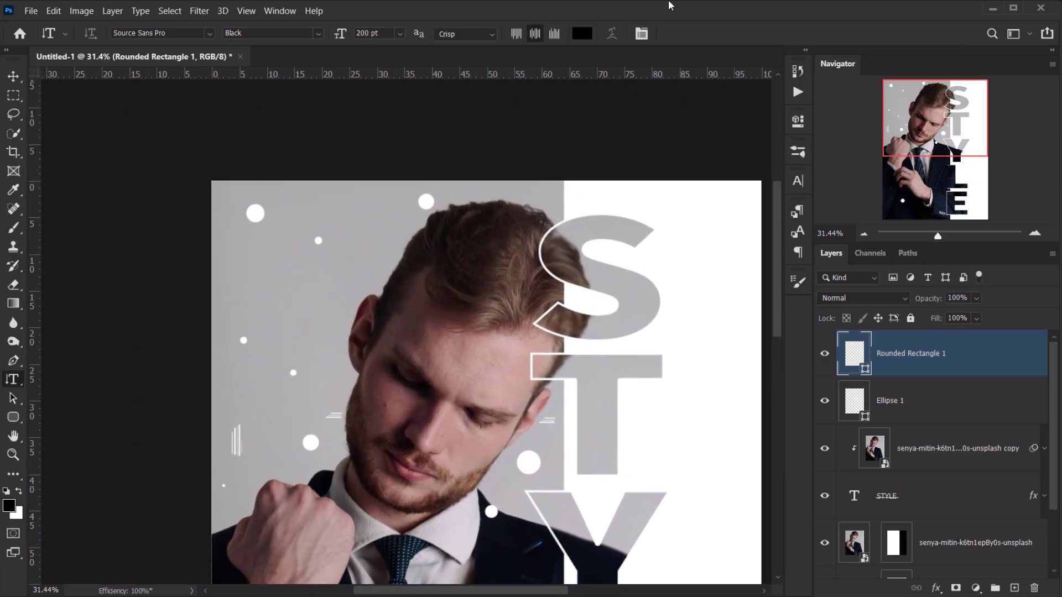
{"action": "left_click", "coordinate": [220, 233]}
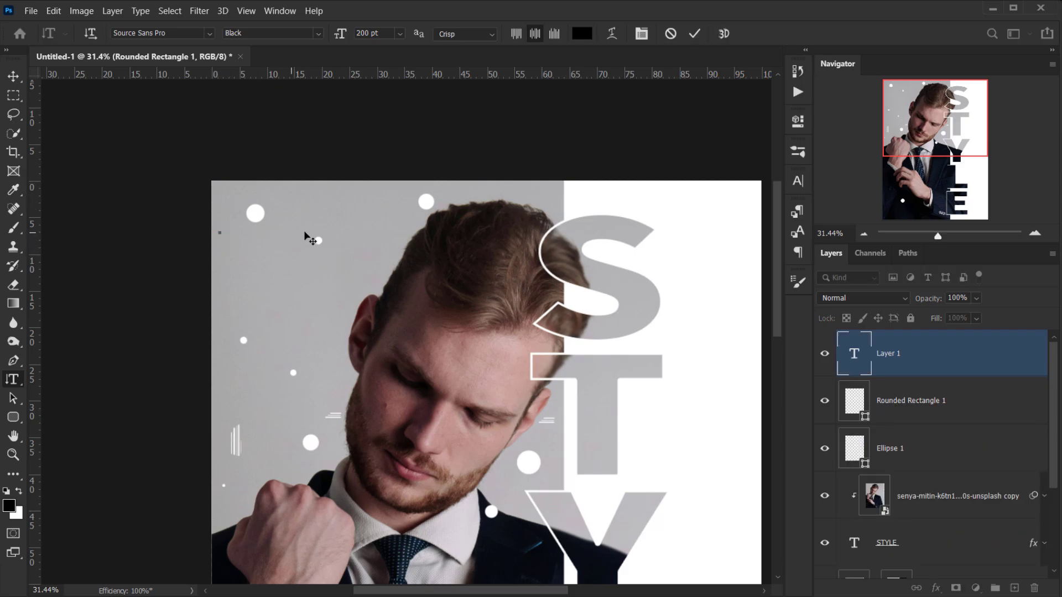
{"action": "type", "text": "MAGASIN"}
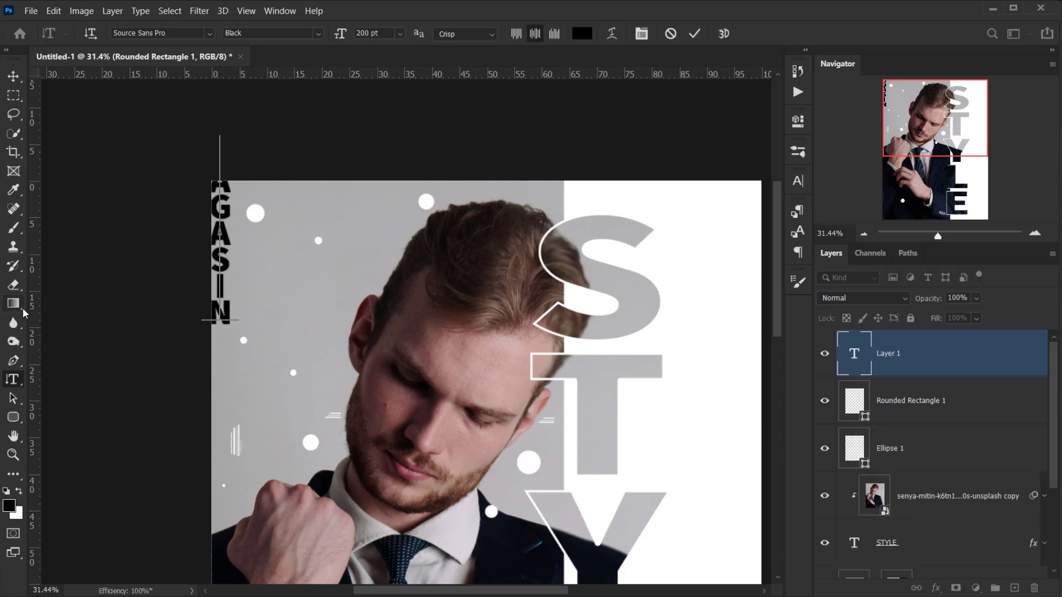
{"action": "left_click", "coordinate": [13, 76]}
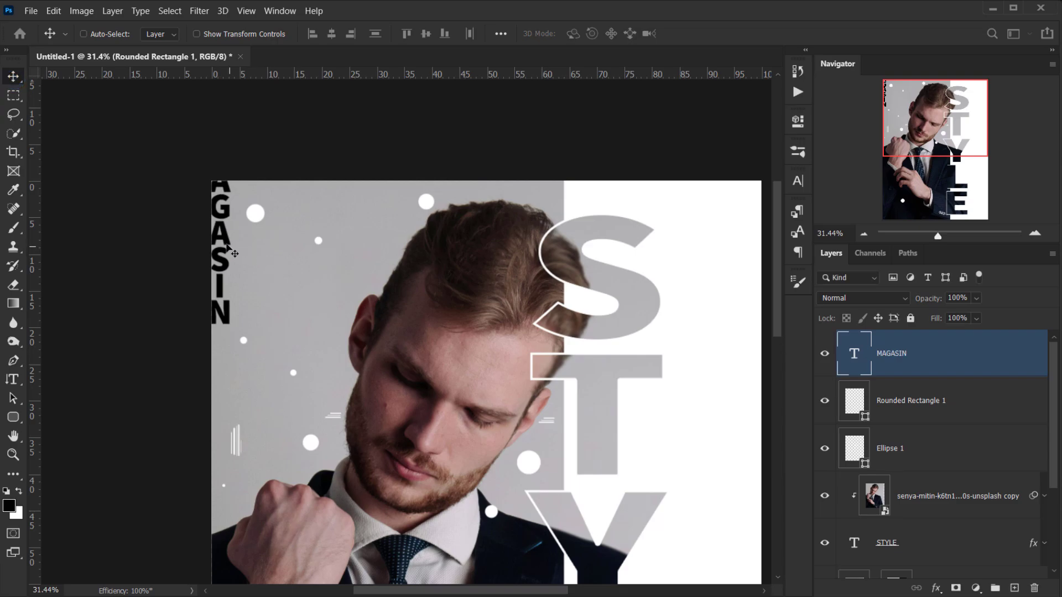
Scale the vertical MAGASIN text down to about 49.25 pt and tuck it into the photo's upper-left corner.
{"action": "left_click_drag", "start_coordinate": [223, 243], "coordinate": [232, 283]}
{"action": "key", "text": "ctrl+t"}
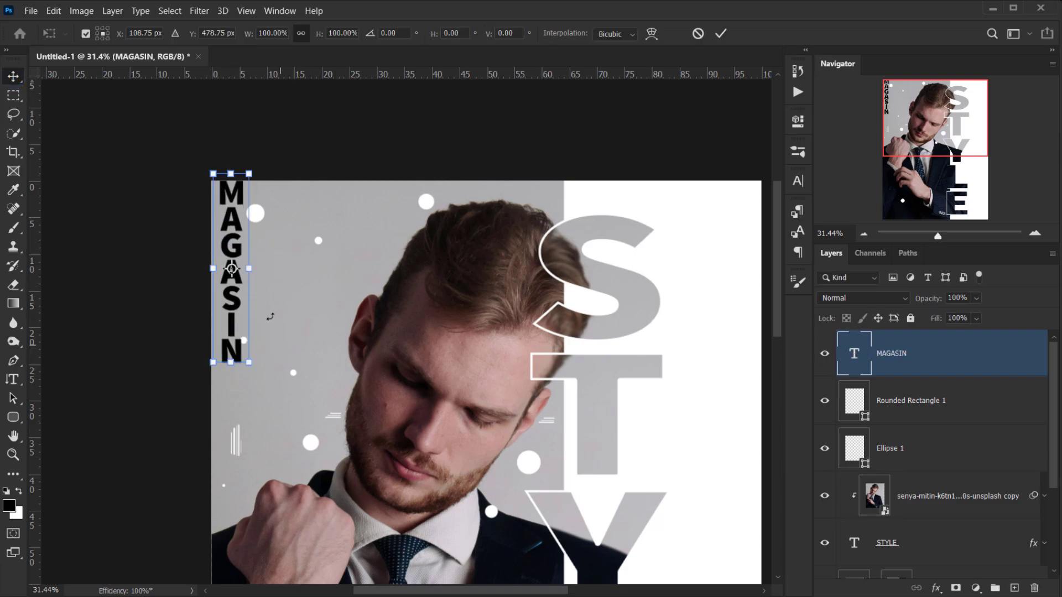
{"action": "left_click_drag", "start_coordinate": [255, 366], "coordinate": [222, 235]}
{"action": "key", "text": "Return"}
Add the horizontal text "copyright reserved" in Source Sans Pro Black, 200 pt, below MAGASIN.
{"action": "left_click", "coordinate": [12, 379]}
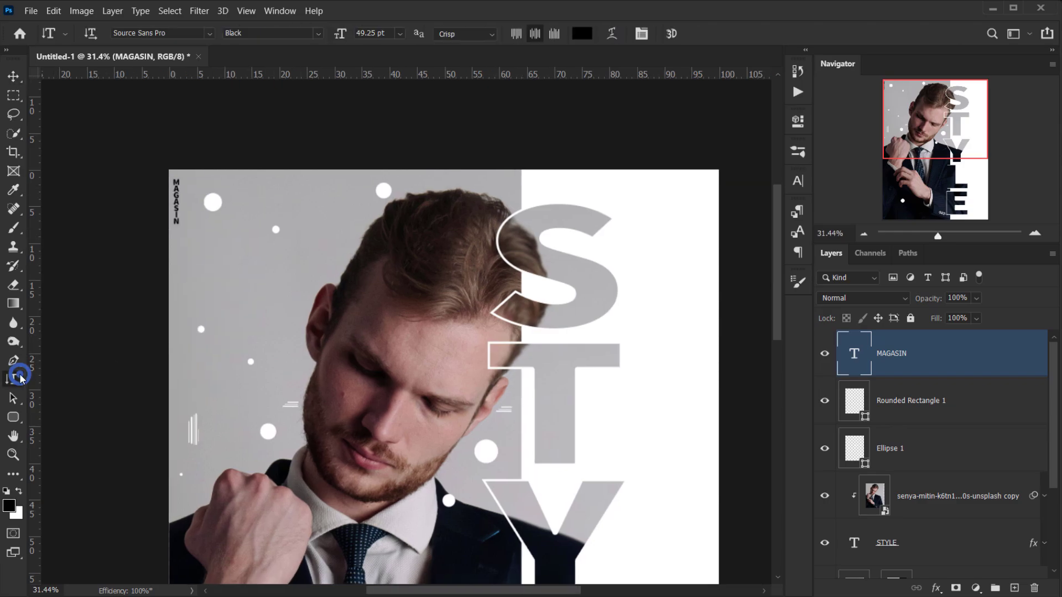
{"action": "left_click", "coordinate": [83, 393]}
{"action": "left_click", "coordinate": [189, 268]}
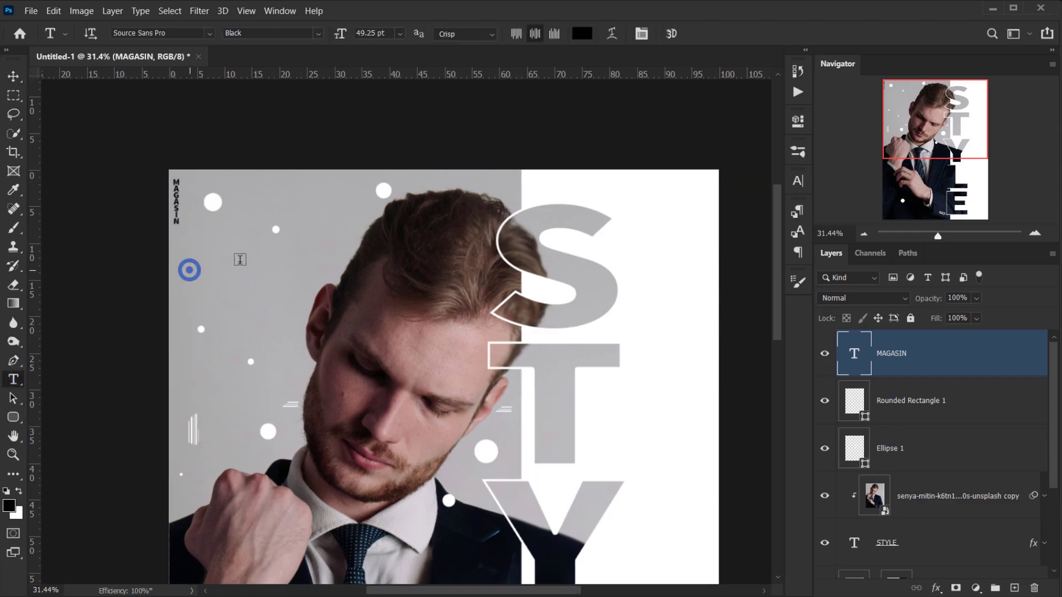
{"action": "type", "text": "reserved"}
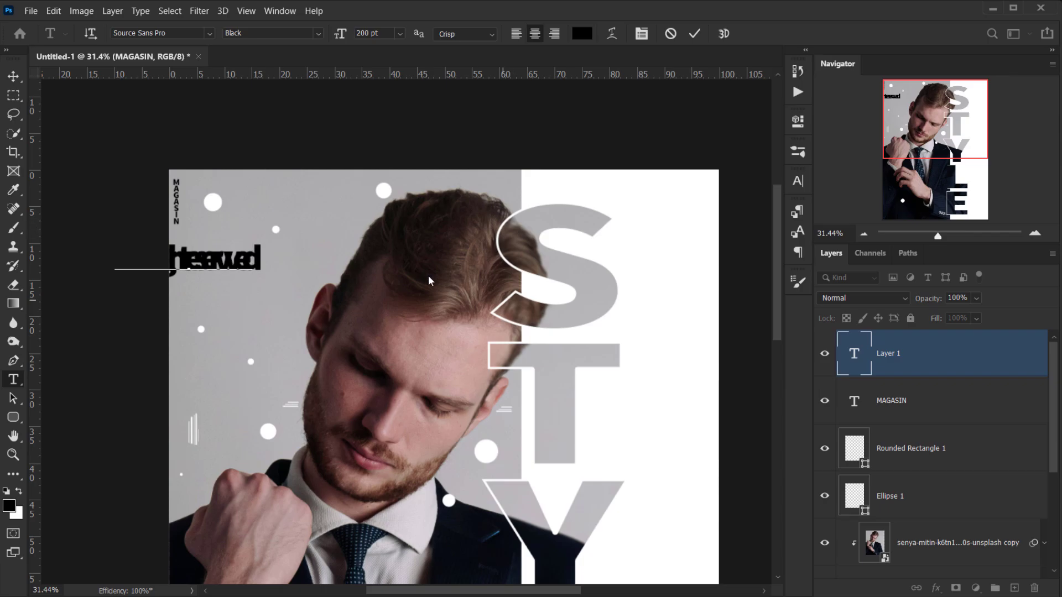
{"action": "key", "text": "ctrl+Return"}
{"action": "key", "text": "v"}
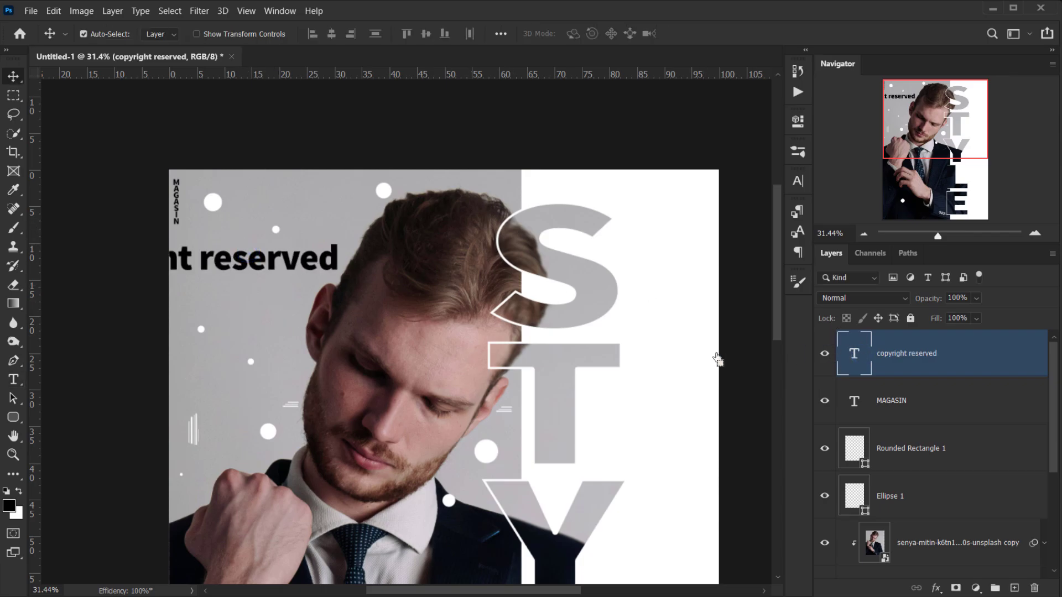
Rotate the "copyright reserved" text by 90° and scale it to about 34.7% at the poster's right edge.
{"action": "key", "text": "ctrl+t"}
{"action": "left_click_drag", "start_coordinate": [359, 200], "coordinate": [241, 360]}
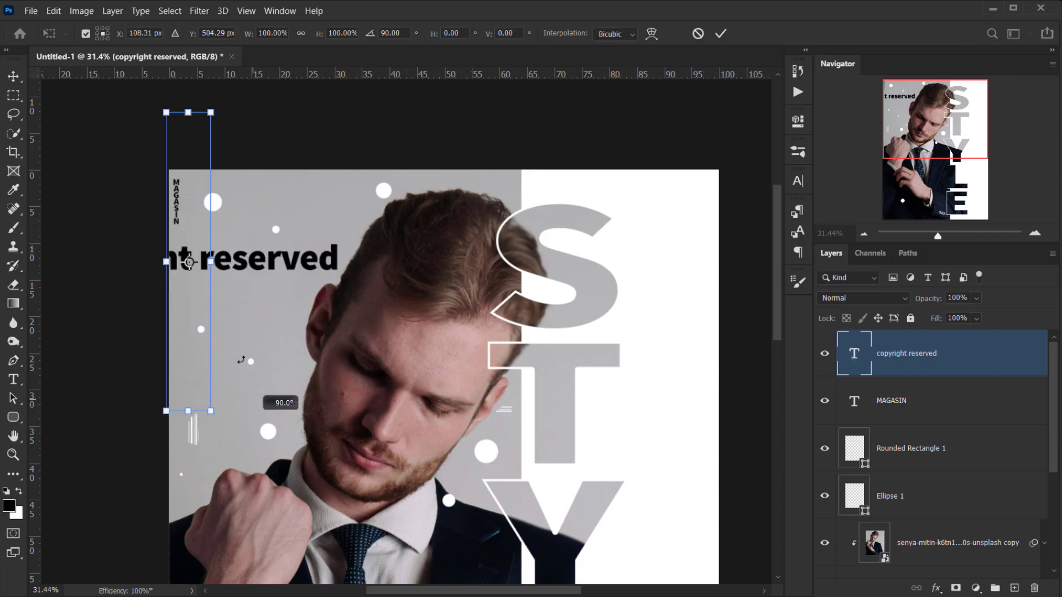
{"action": "left_click_drag", "start_coordinate": [191, 258], "coordinate": [696, 331]}
{"action": "left_click_drag", "start_coordinate": [694, 381], "coordinate": [694, 391]}
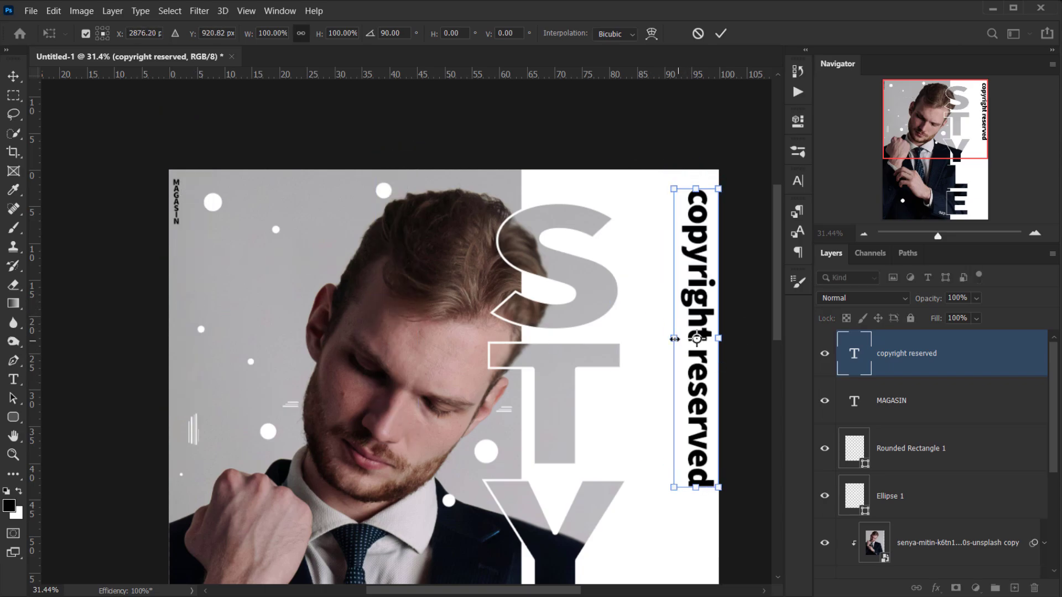
{"action": "left_click", "coordinate": [674, 338]}
{"action": "left_click_drag", "start_coordinate": [691, 336], "coordinate": [361, 239]}
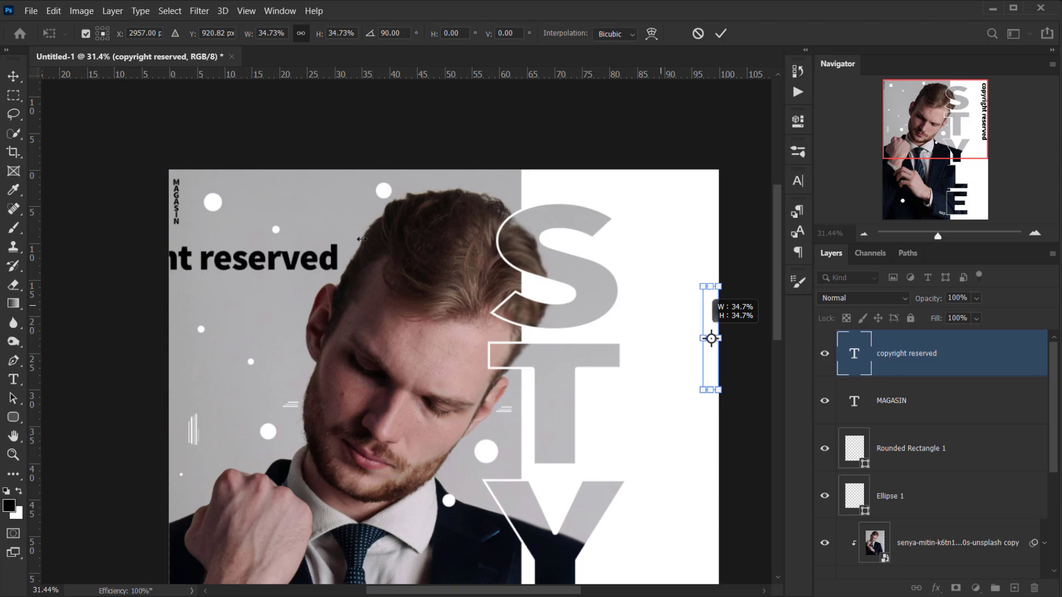
{"action": "key", "text": "Return"}
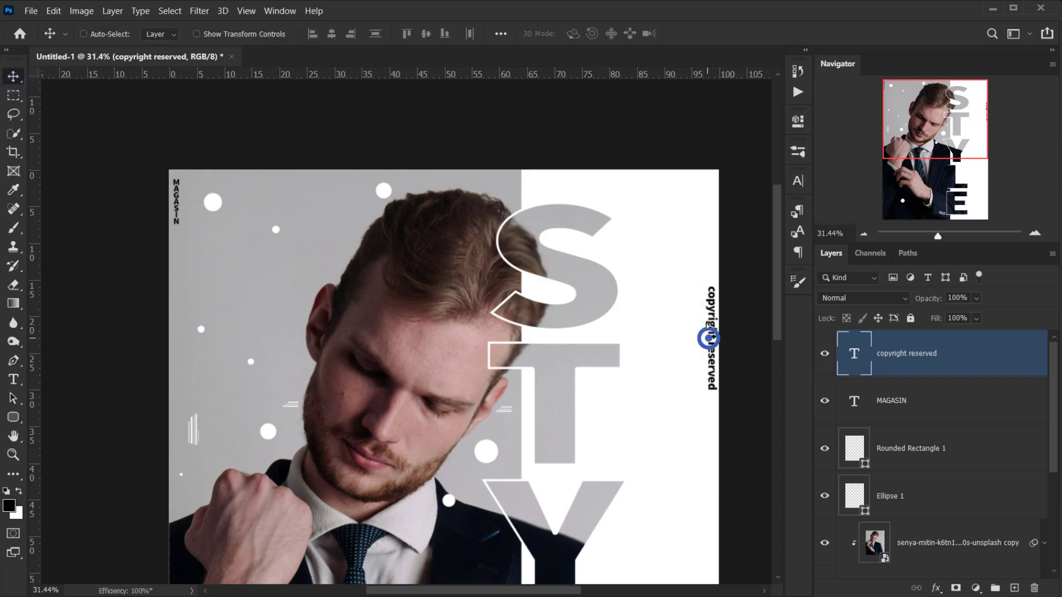
Move the "copyright reserved" text up to the poster's upper-right corner and set its layer opacity to 77%.
{"action": "left_click_drag", "start_coordinate": [708, 338], "coordinate": [715, 218]}
{"action": "scroll", "coordinate": [647, 375], "scroll_direction": "down", "scroll_amount": 3}
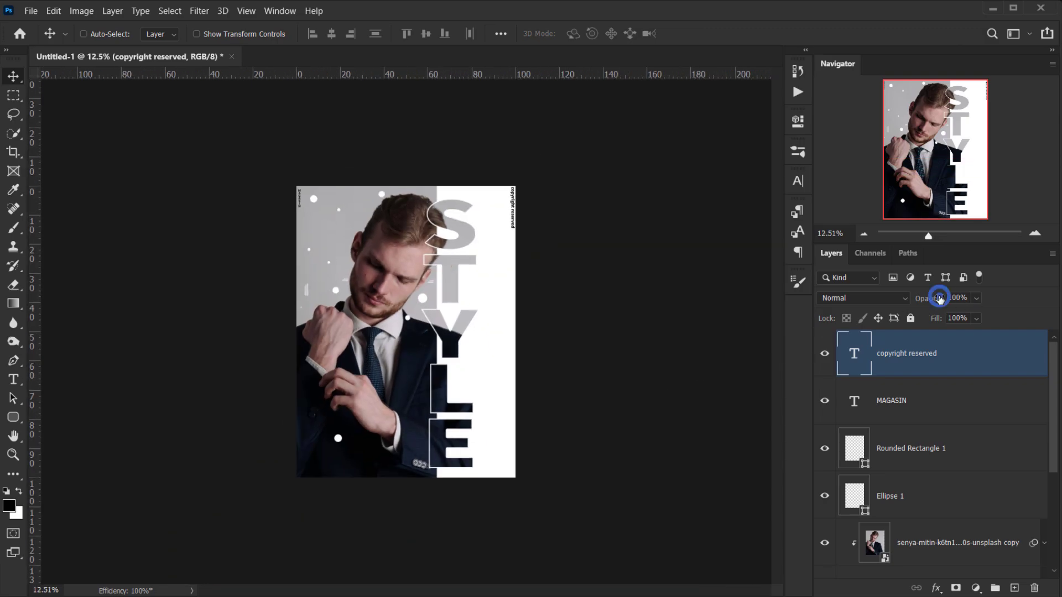
{"action": "left_click_drag", "start_coordinate": [936, 298], "coordinate": [922, 299]}
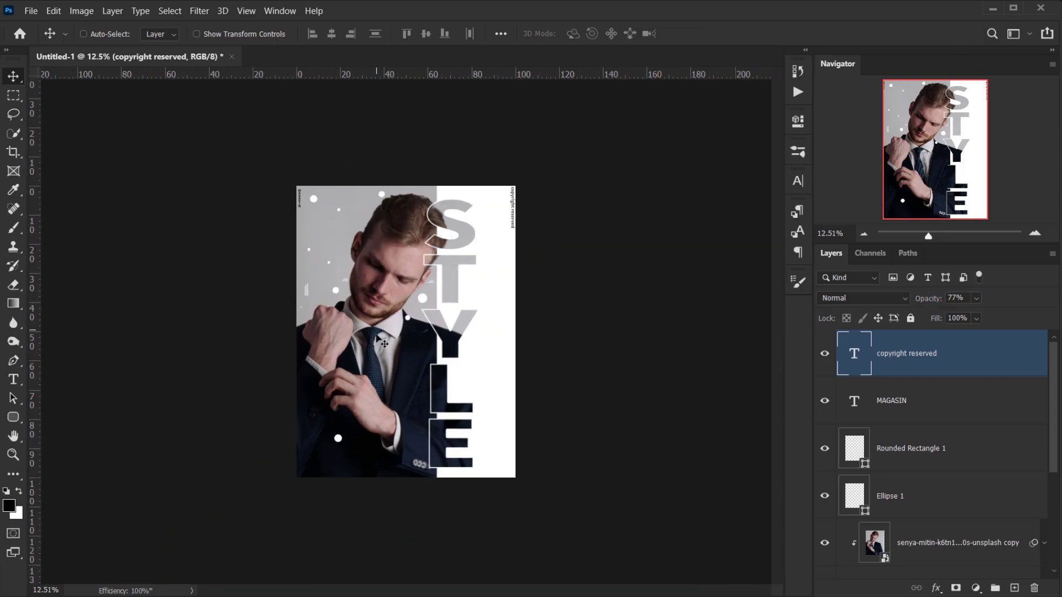
Recolor the MAGASIN text to orange #d76f37 and nudge it slightly up towards the poster's top edge.
{"action": "scroll", "coordinate": [365, 321], "scroll_direction": "up", "scroll_amount": 3}
{"action": "left_click_drag", "start_coordinate": [376, 295], "coordinate": [423, 423]}
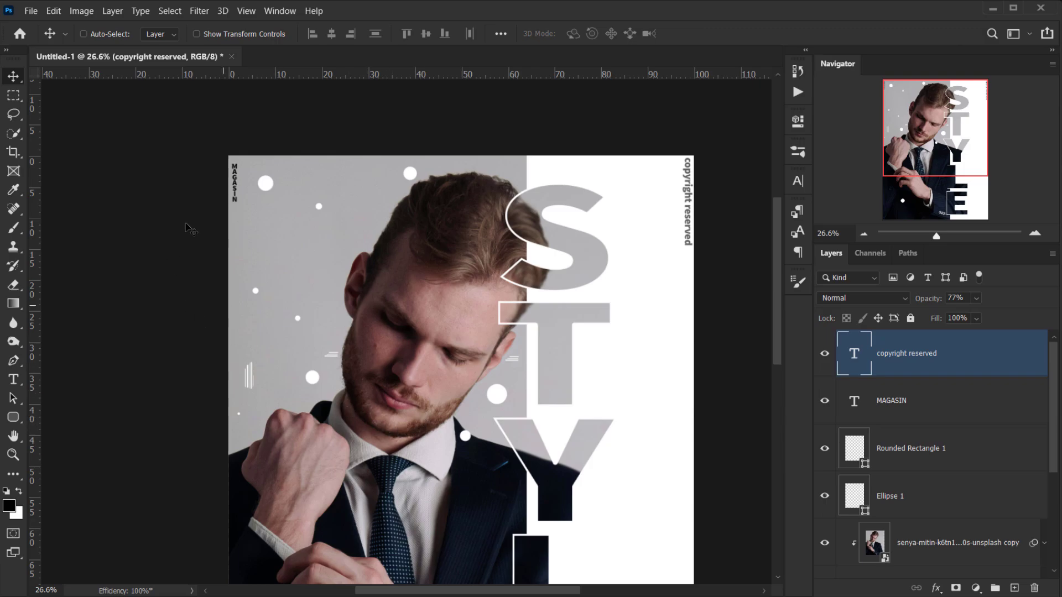
{"action": "scroll", "coordinate": [188, 228], "scroll_direction": "up", "scroll_amount": 1}
{"action": "left_click", "coordinate": [854, 408]}
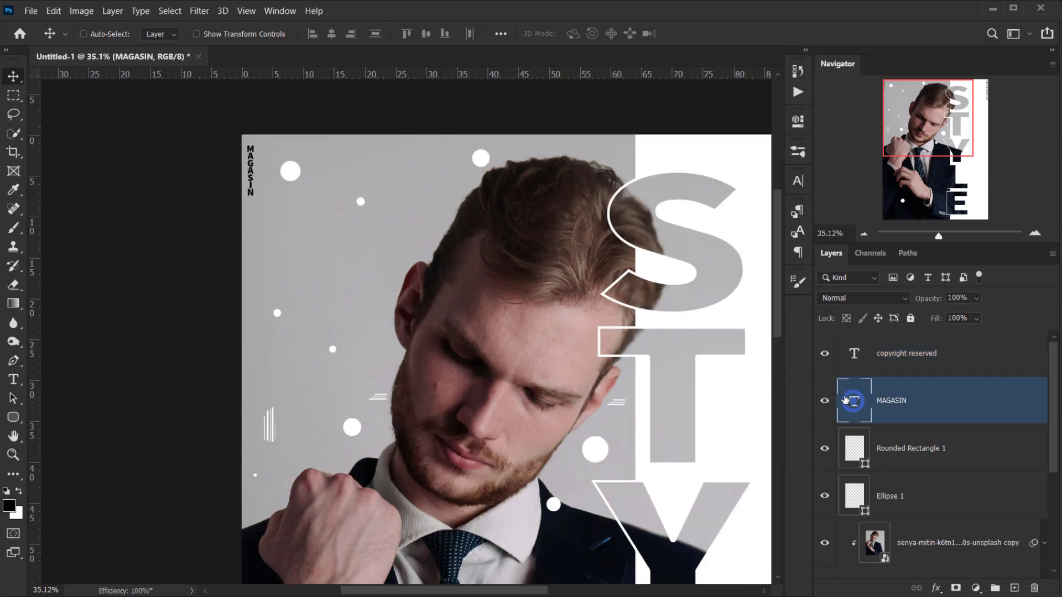
{"action": "double_click", "coordinate": [852, 400]}
{"action": "left_click", "coordinate": [581, 33]}
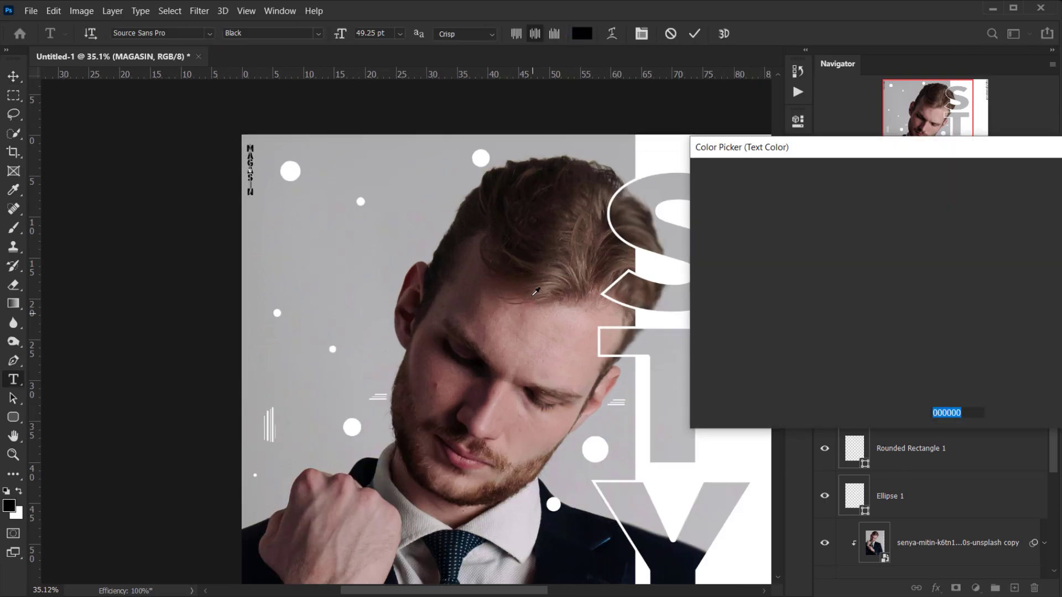
{"action": "left_click", "coordinate": [541, 239]}
{"action": "left_click", "coordinate": [837, 210]}
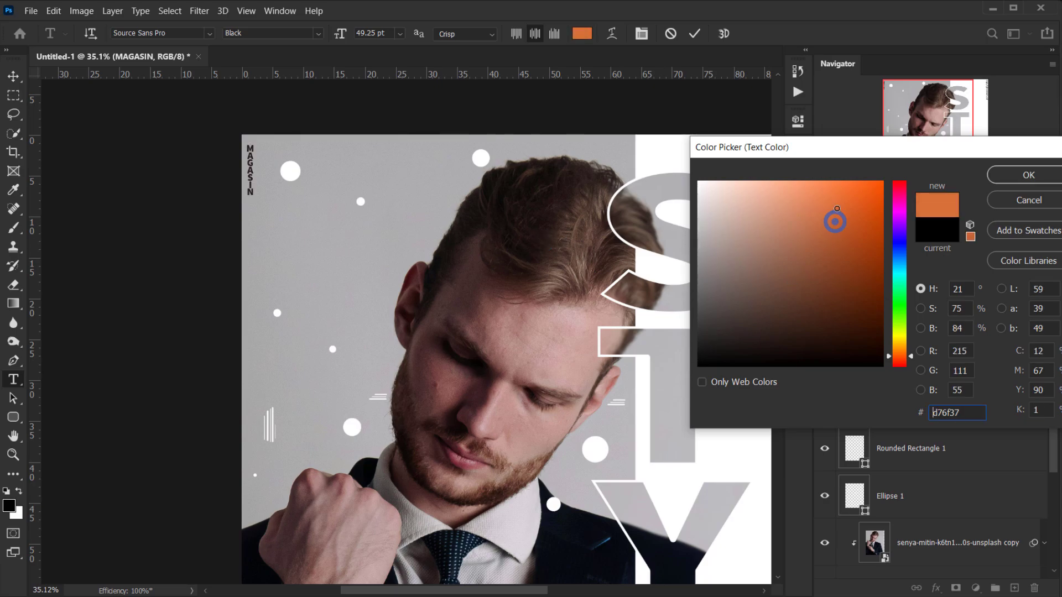
{"action": "left_click", "coordinate": [1027, 176]}
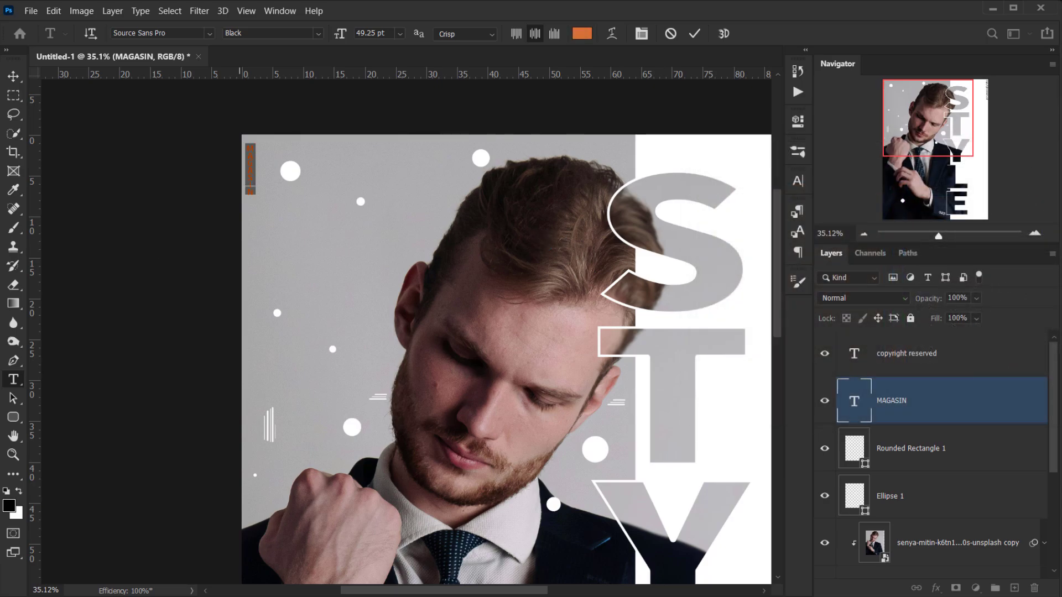
{"action": "left_click", "coordinate": [17, 79]}
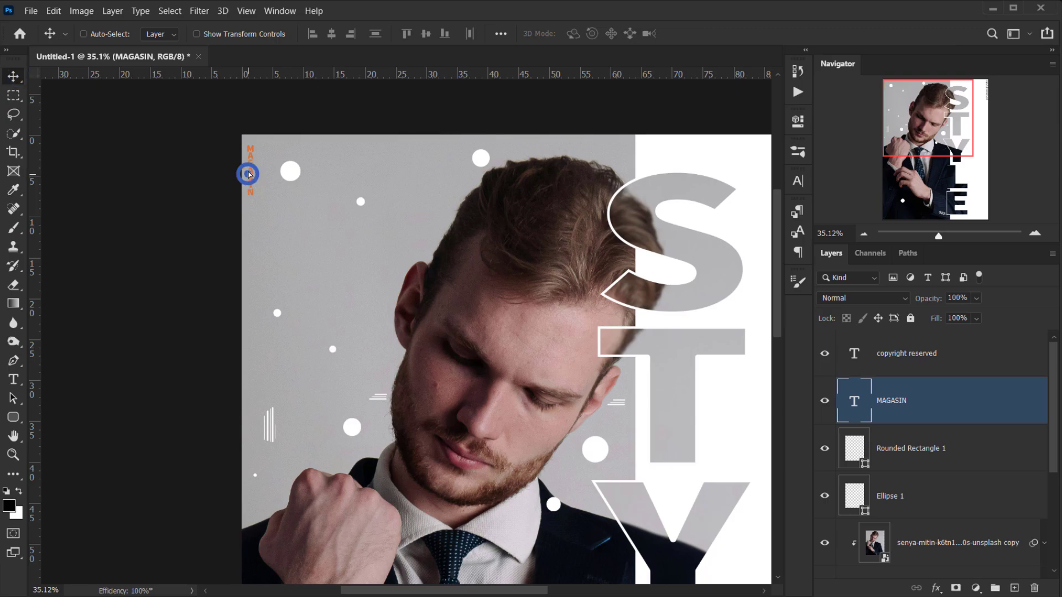
{"action": "left_click_drag", "start_coordinate": [249, 175], "coordinate": [251, 169]}
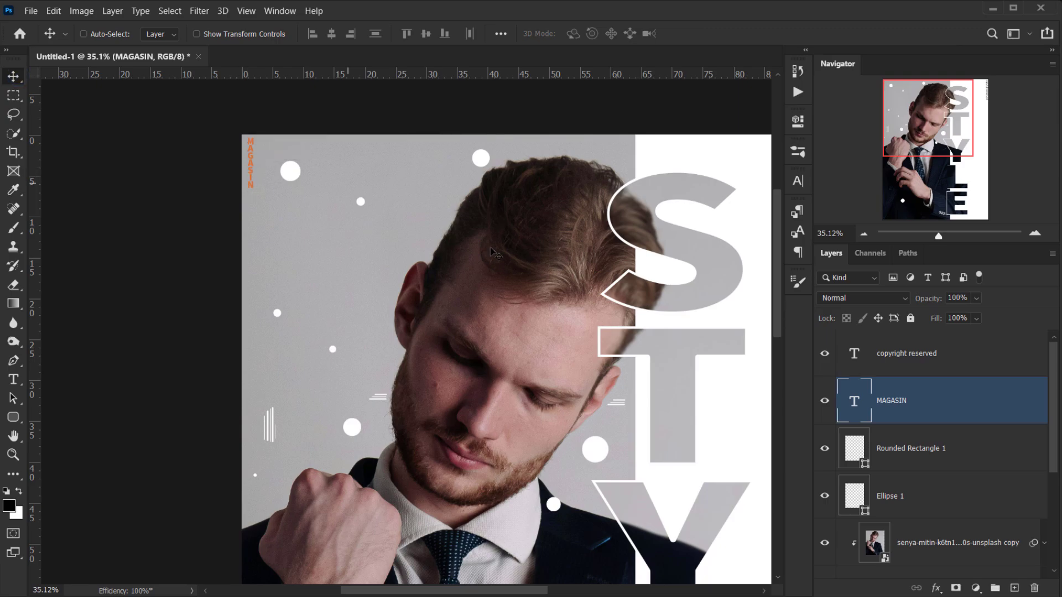
Set the opacity of both the Rounded Rectangle 1 and Ellipse 1 layers to 64%.
{"action": "key", "text": "ctrl+minus"}
{"action": "key", "text": "ctrl+minus"}
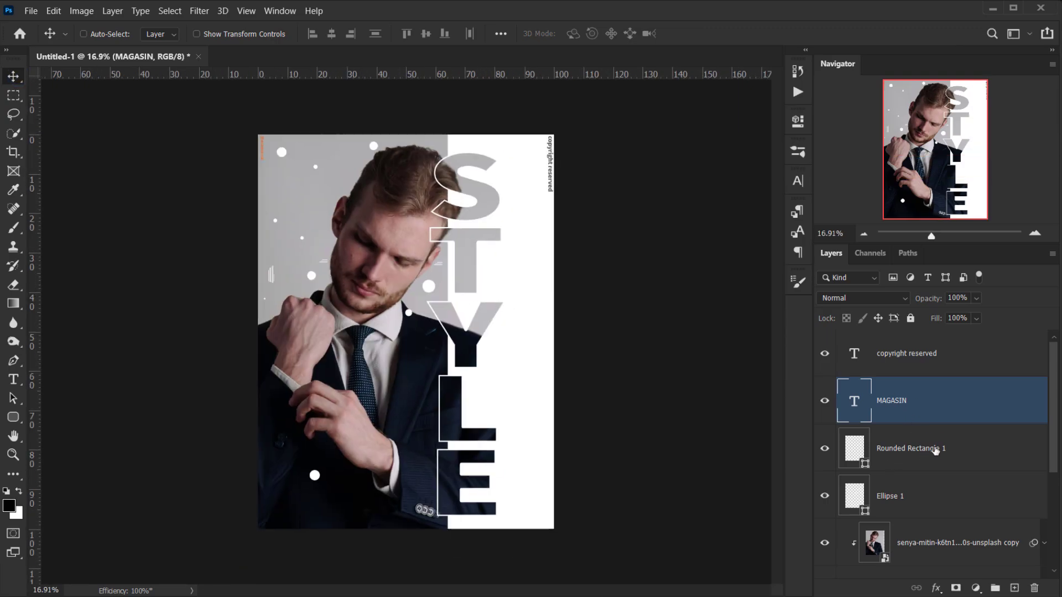
{"action": "left_click", "coordinate": [935, 451]}
{"action": "scroll", "coordinate": [979, 442], "scroll_direction": "down", "scroll_amount": 3}
{"action": "scroll", "coordinate": [892, 437], "scroll_direction": "up", "scroll_amount": 3}
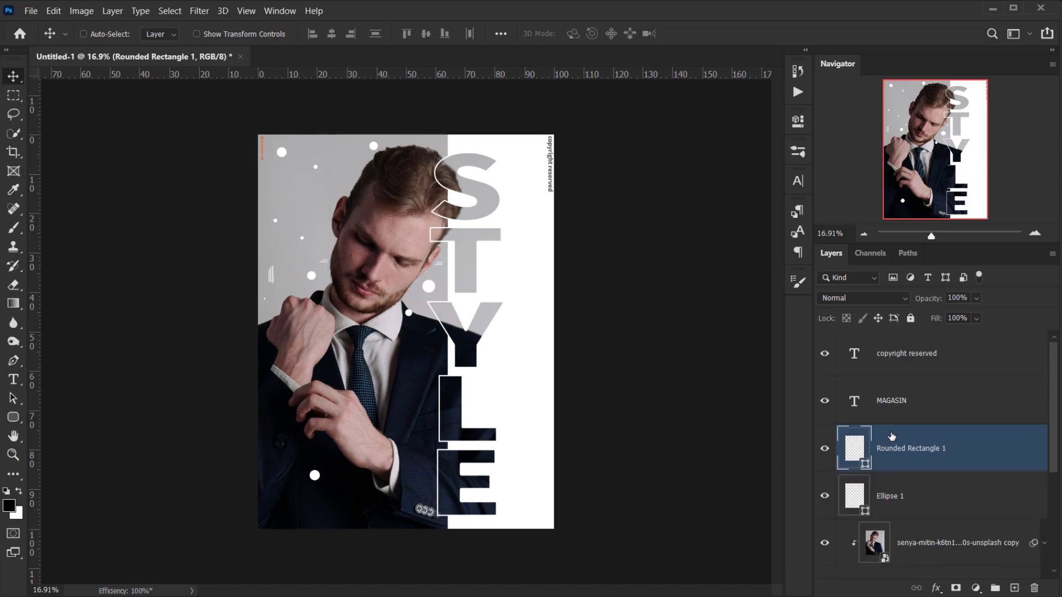
{"action": "left_click", "coordinate": [930, 487], "text": "shift"}
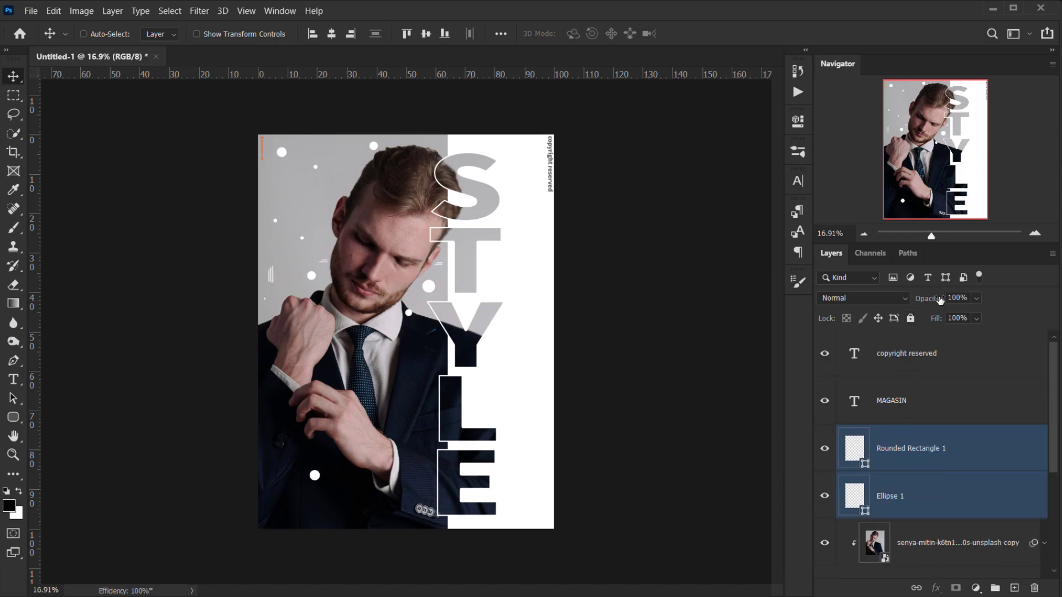
{"action": "left_click_drag", "start_coordinate": [940, 299], "coordinate": [913, 299]}
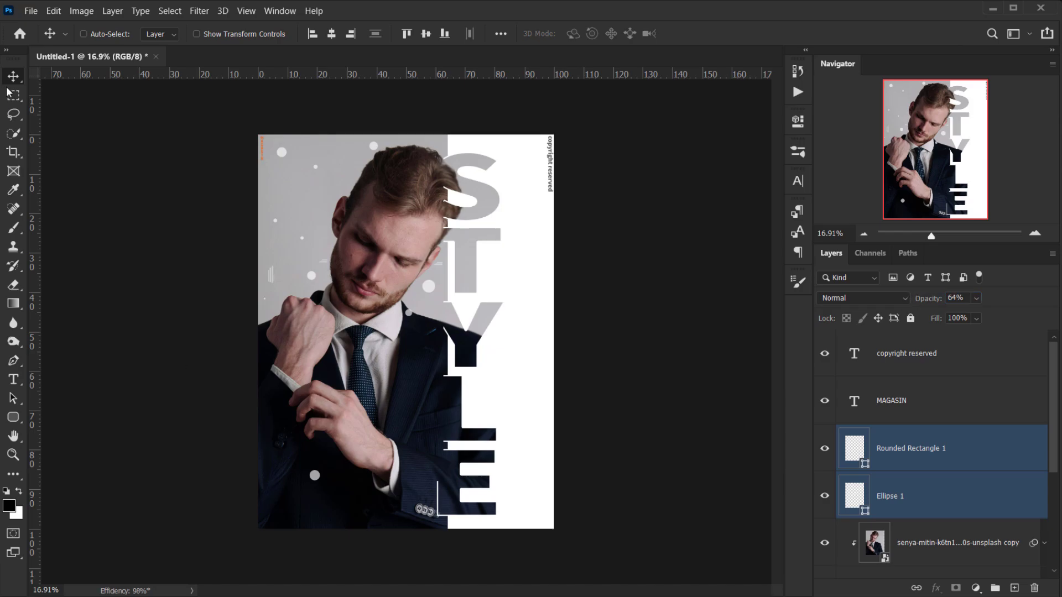
Inspect the STYLE letters up close, toggling the text layer's visibility off and on to check its outlines.
{"action": "scroll", "coordinate": [463, 260], "scroll_direction": "up", "scroll_amount": 2}
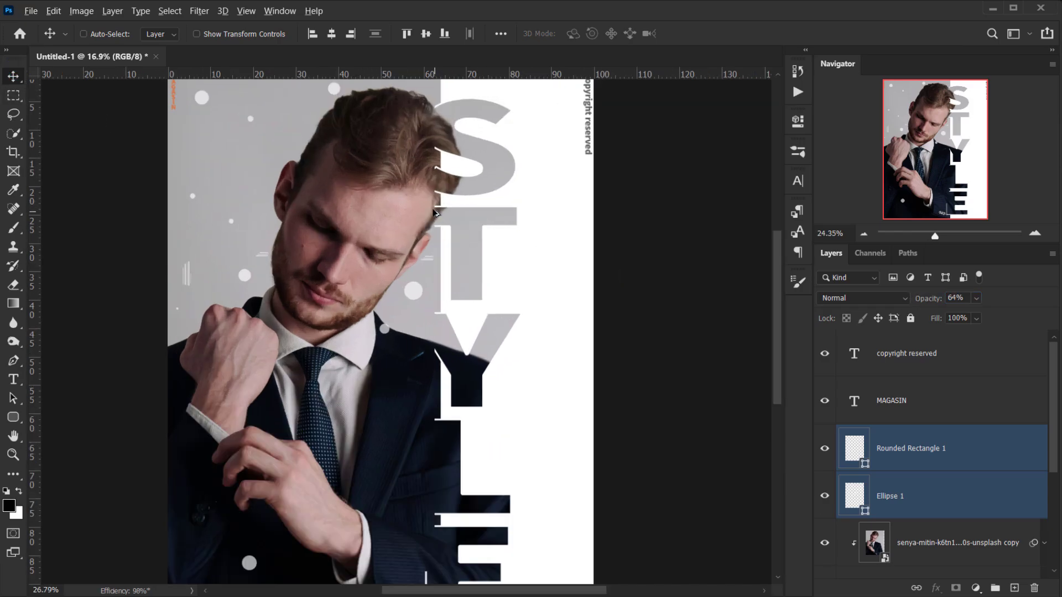
{"action": "scroll", "coordinate": [435, 213], "scroll_direction": "up", "scroll_amount": 1}
{"action": "scroll", "coordinate": [867, 481], "scroll_direction": "down", "scroll_amount": 2}
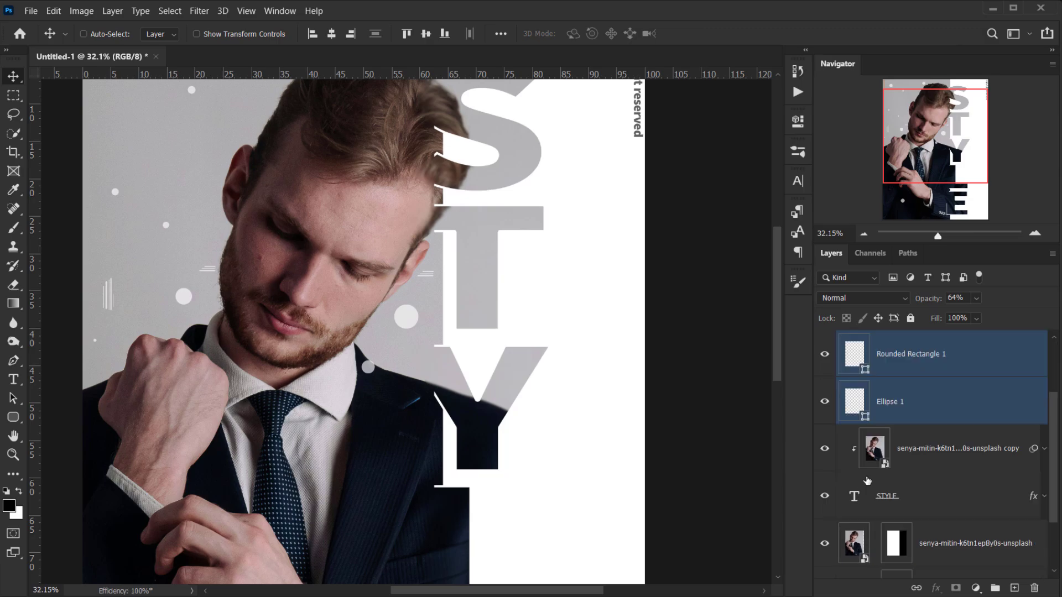
{"action": "left_click", "coordinate": [825, 496]}
{"action": "left_click", "coordinate": [824, 495]}
{"action": "scroll", "coordinate": [424, 383], "scroll_direction": "down", "scroll_amount": 2}
{"action": "scroll", "coordinate": [424, 383], "scroll_direction": "down", "scroll_amount": 2}
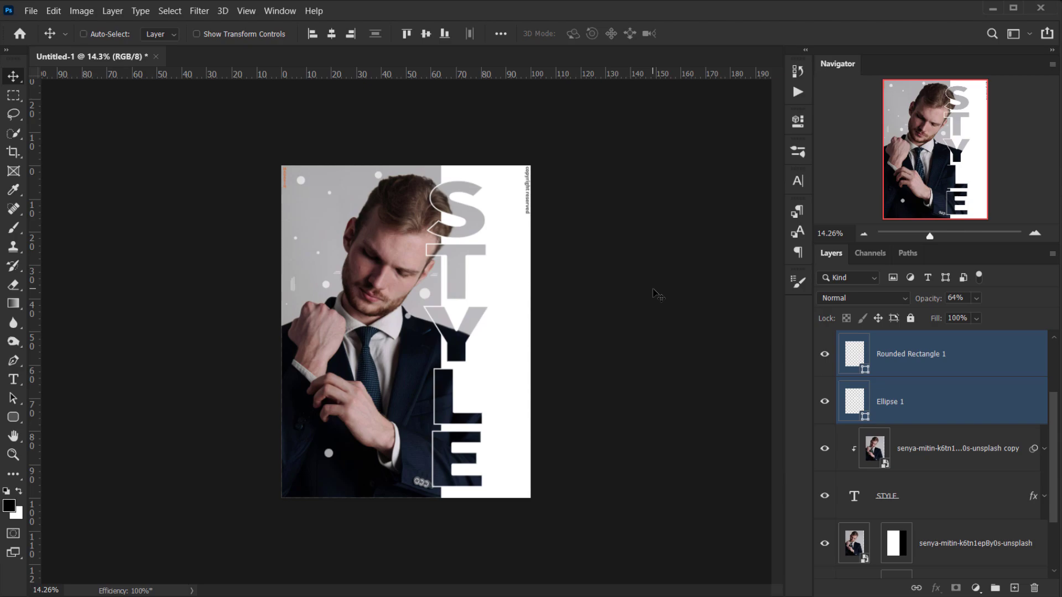
Add a Levels adjustment layer at the top of the stack, directly above the "copyright reserved" text layer.
{"action": "scroll", "coordinate": [950, 399], "scroll_direction": "up", "scroll_amount": 2}
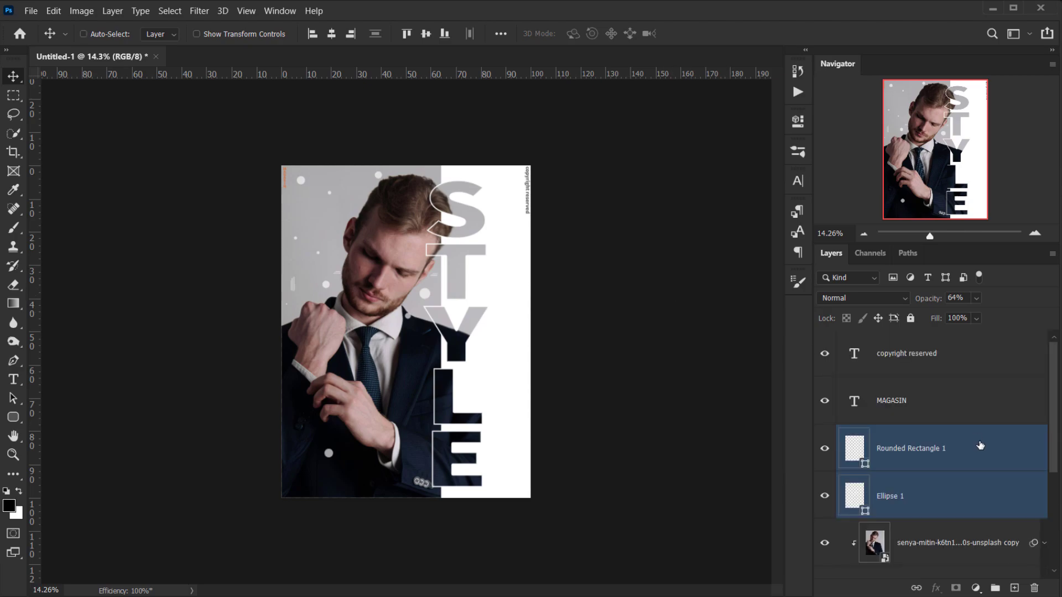
{"action": "left_click", "coordinate": [969, 352]}
{"action": "left_click", "coordinate": [971, 443]}
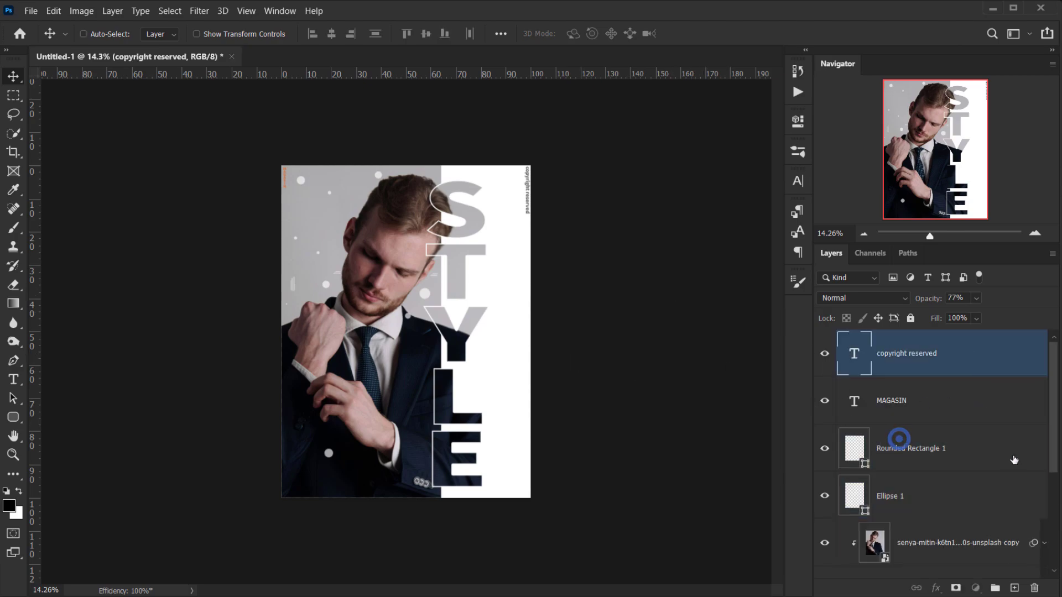
{"action": "left_click", "coordinate": [943, 353]}
{"action": "left_click", "coordinate": [976, 588]}
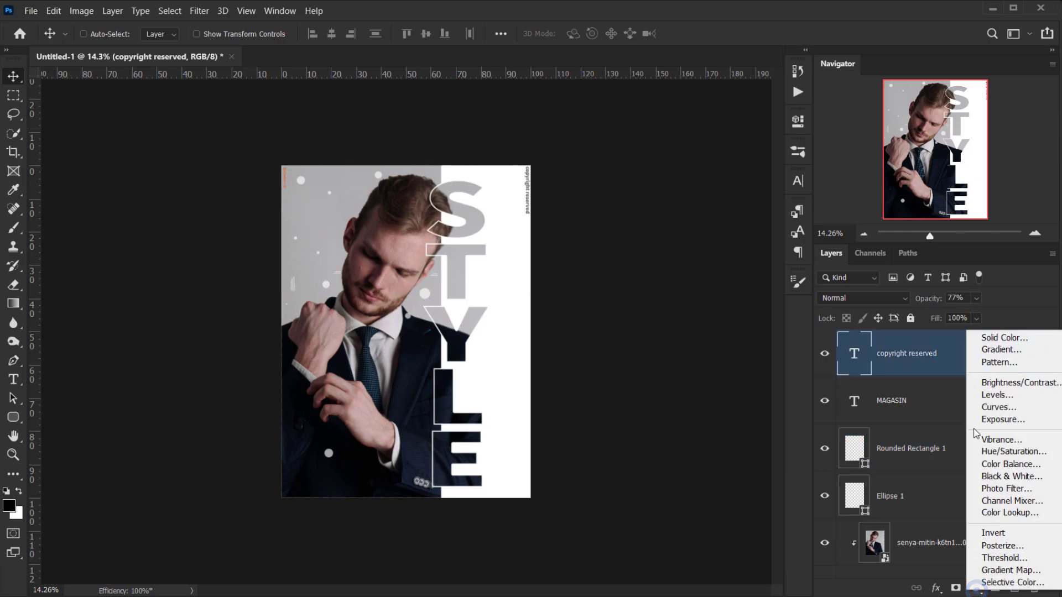
{"action": "left_click", "coordinate": [999, 395]}
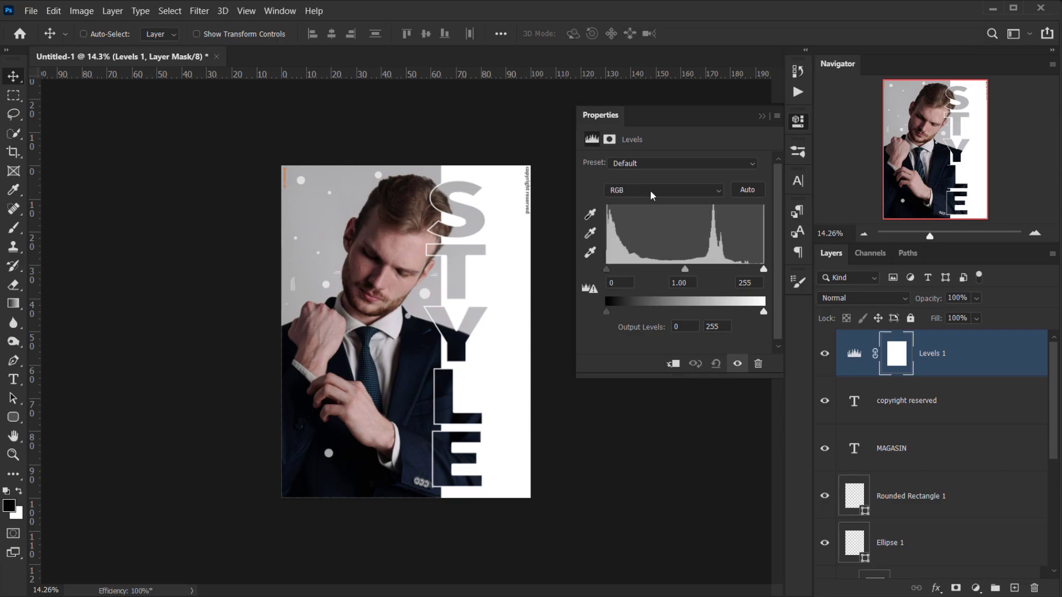
Set the Levels adjustment's Red channel output levels to 13 and 244.
{"action": "left_click", "coordinate": [652, 189]}
{"action": "left_click", "coordinate": [651, 214]}
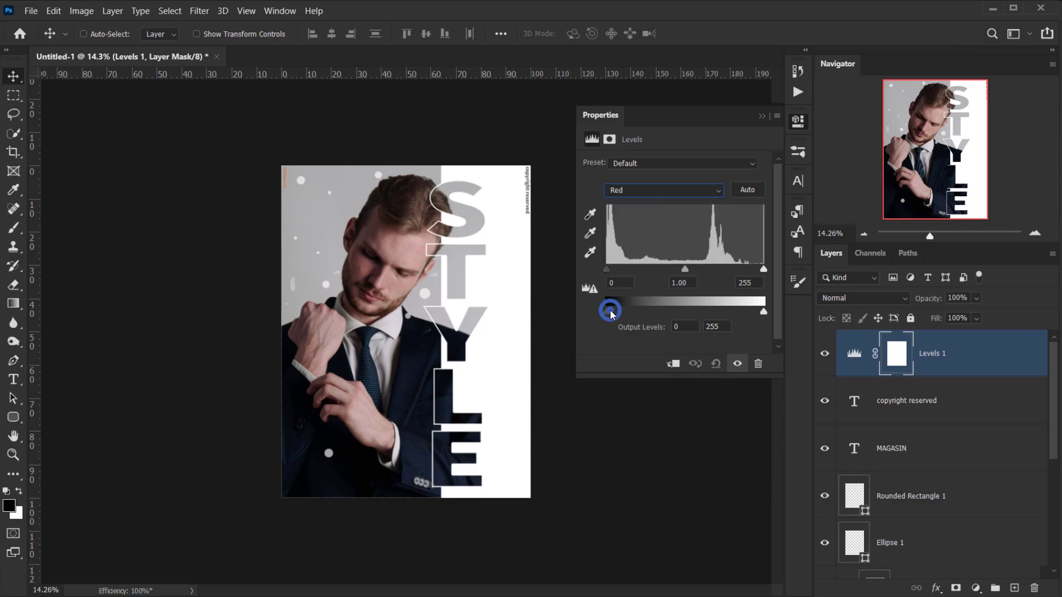
{"action": "left_click_drag", "start_coordinate": [607, 312], "coordinate": [616, 313]}
{"action": "left_click_drag", "start_coordinate": [763, 317], "coordinate": [758, 316]}
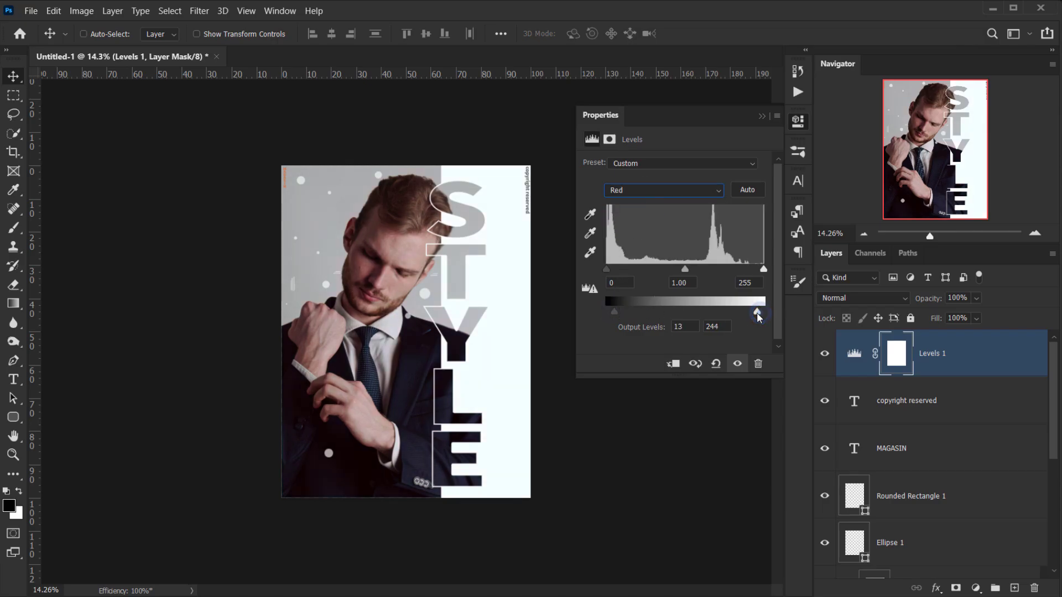
Set the Levels adjustment's Blue channel output levels to 18 and 243.
{"action": "left_click", "coordinate": [645, 191]}
{"action": "left_click", "coordinate": [642, 233]}
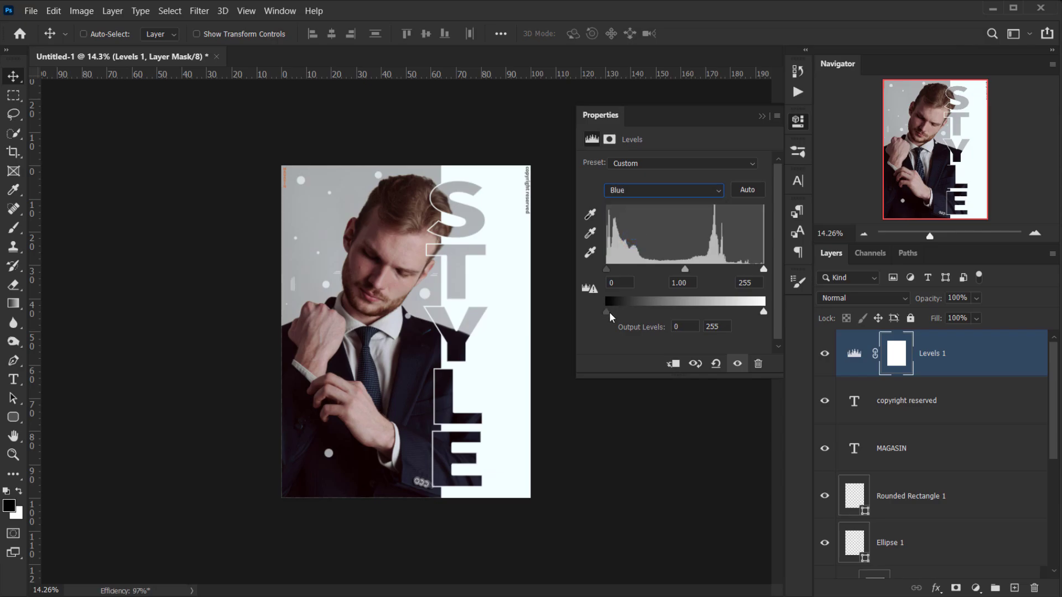
{"action": "left_click_drag", "start_coordinate": [607, 312], "coordinate": [619, 314]}
{"action": "left_click_drag", "start_coordinate": [763, 312], "coordinate": [756, 313]}
For the combined RGB channel in Levels, set the input black and white points to 8 and 240 and the output levels to 8 and 243.
{"action": "left_click", "coordinate": [623, 191]}
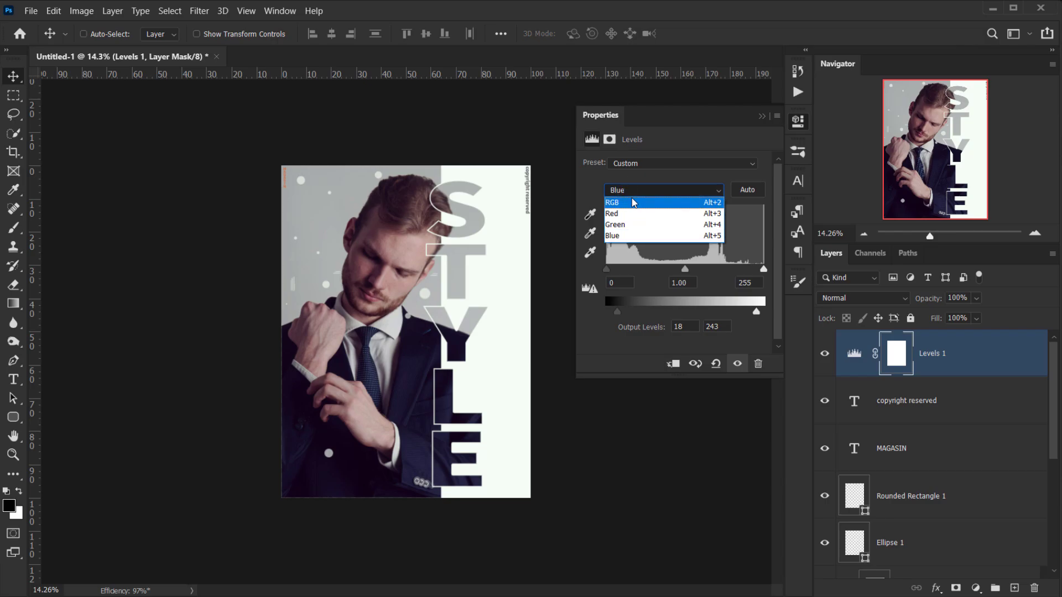
{"action": "left_click", "coordinate": [631, 200]}
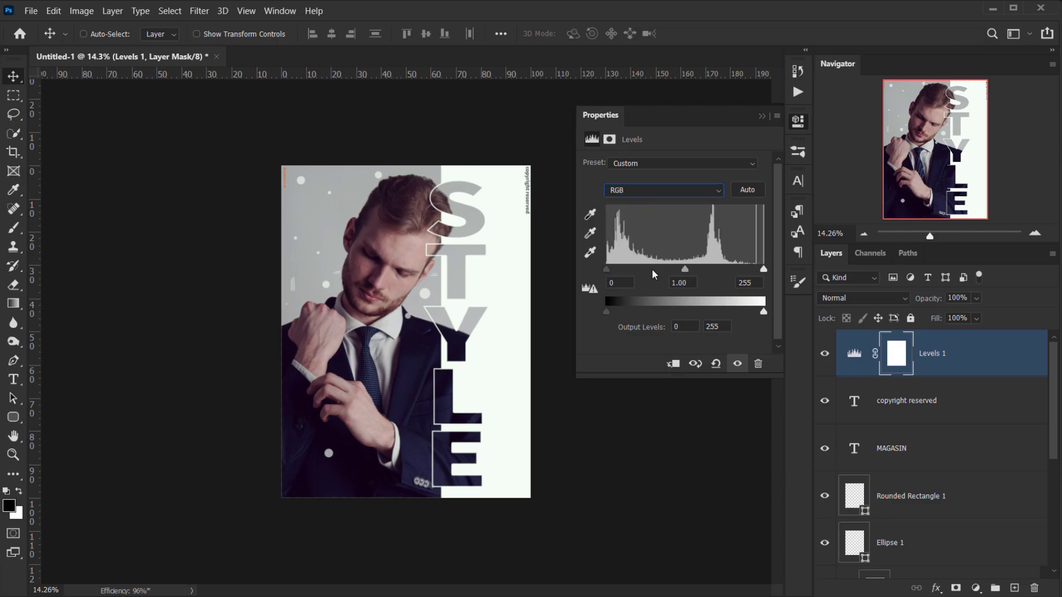
{"action": "left_click_drag", "start_coordinate": [607, 269], "coordinate": [612, 271]}
{"action": "left_click_drag", "start_coordinate": [764, 269], "coordinate": [755, 271]}
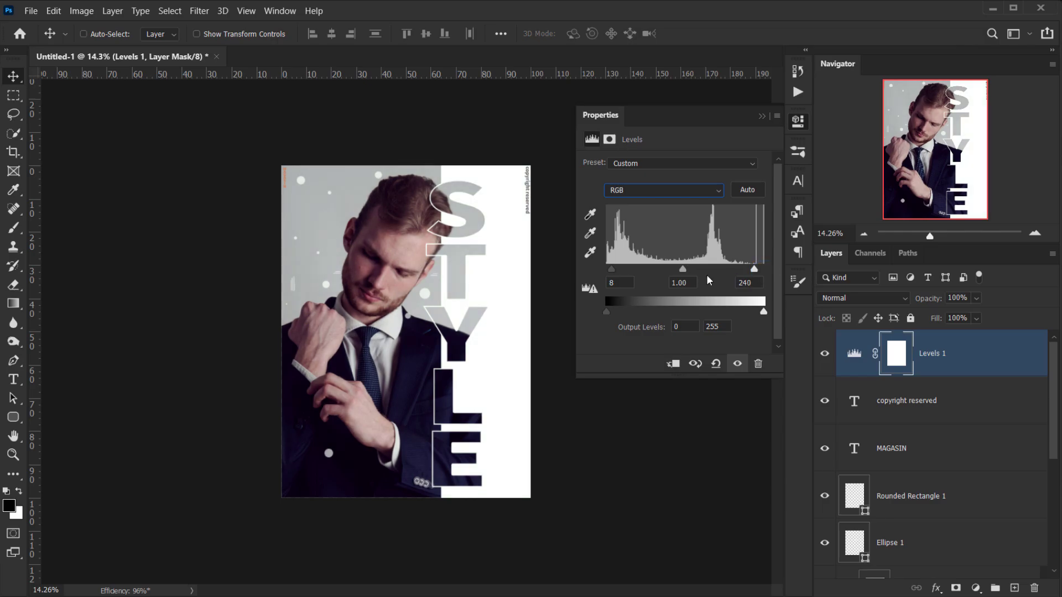
{"action": "left_click", "coordinate": [684, 270]}
{"action": "left_click_drag", "start_coordinate": [607, 311], "coordinate": [612, 313]}
{"action": "left_click_drag", "start_coordinate": [763, 313], "coordinate": [758, 312]}
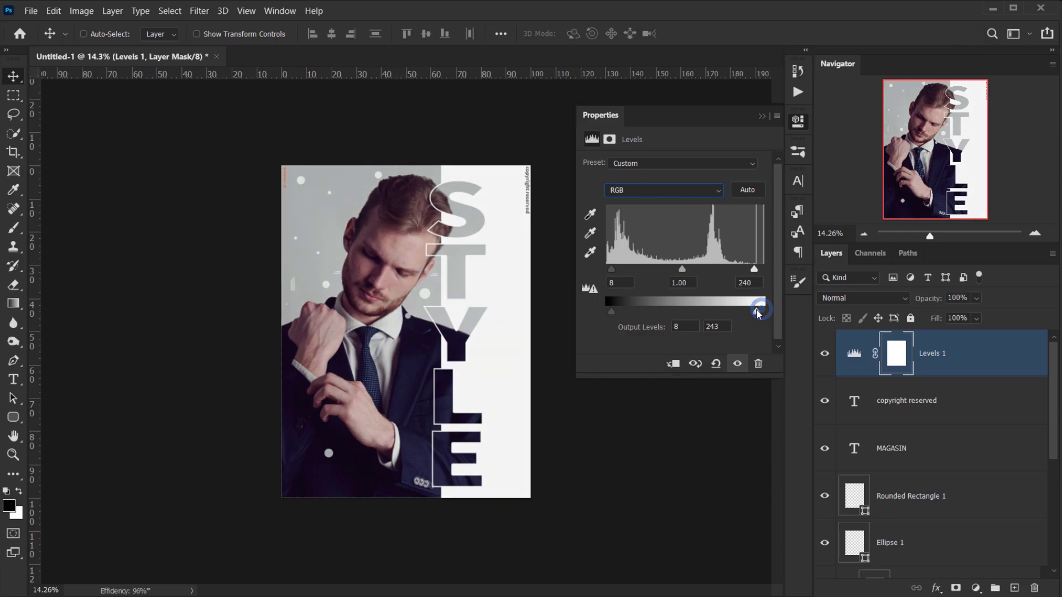
{"action": "left_click", "coordinate": [761, 116]}
{"action": "left_click", "coordinate": [982, 368]}
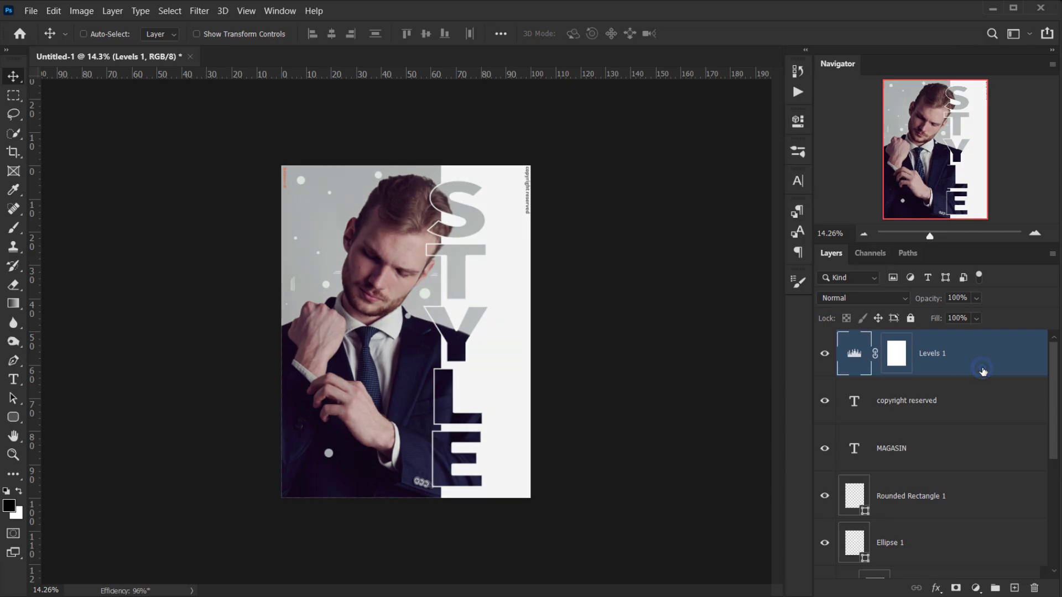
Isolate the masked portrait layer, view it with its mask disabled, and restore the mask and all other layers for comparison.
{"action": "scroll", "coordinate": [974, 421], "scroll_direction": "down", "scroll_amount": 3}
{"action": "scroll", "coordinate": [974, 422], "scroll_direction": "down", "scroll_amount": 1}
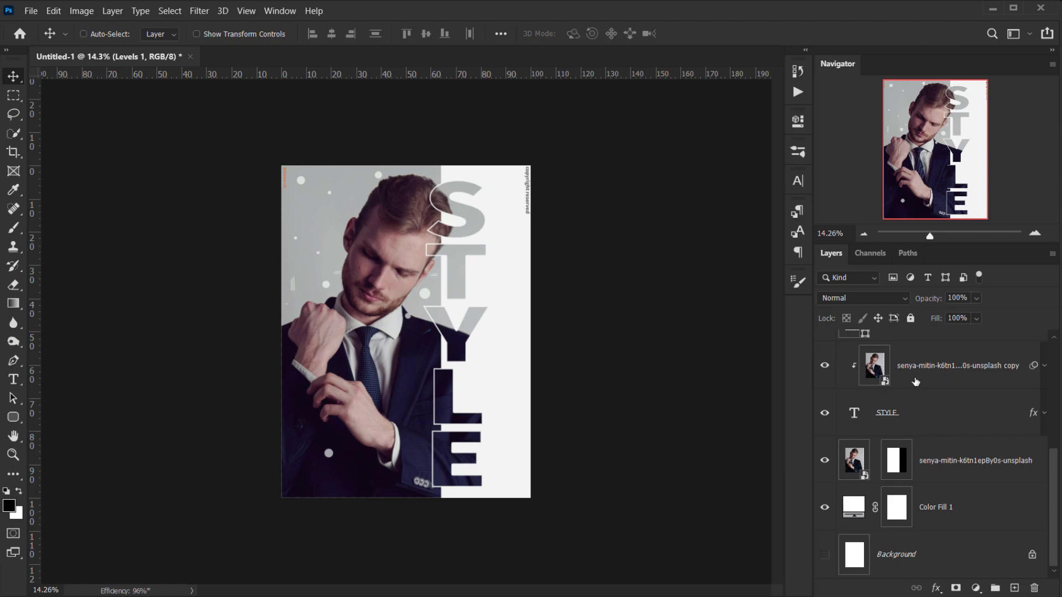
{"action": "key", "text": "ctrl+plus"}
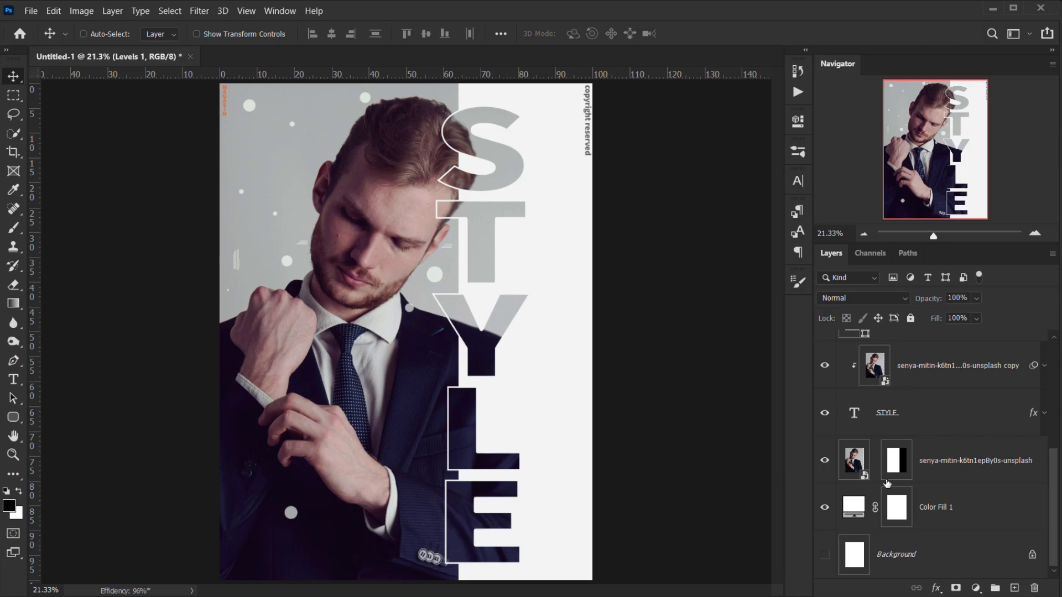
{"action": "left_click", "coordinate": [823, 461], "text": "alt"}
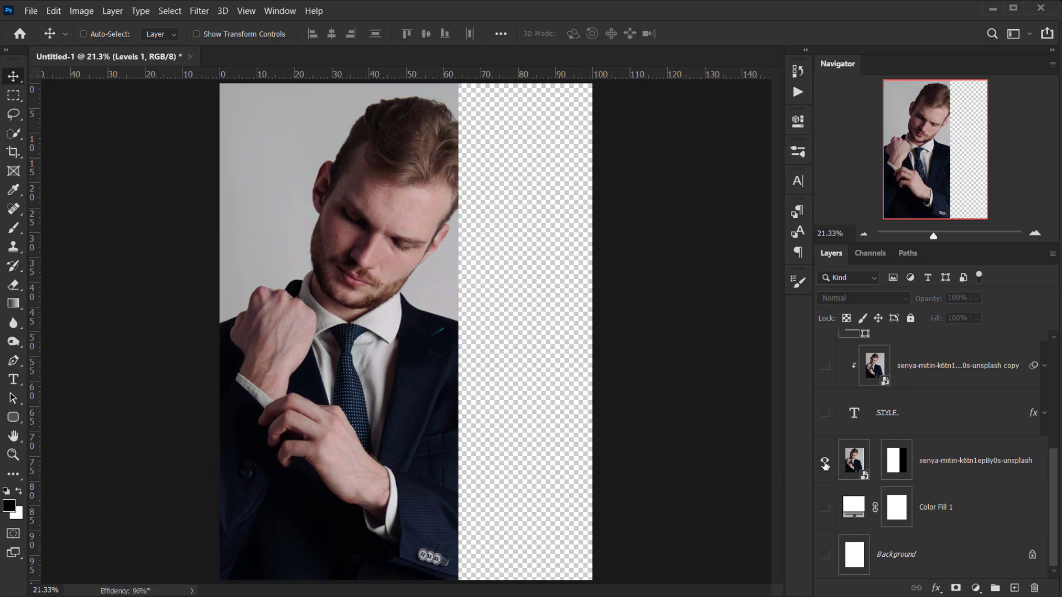
{"action": "left_click", "coordinate": [896, 469]}
{"action": "left_click", "coordinate": [897, 469], "text": "alt+shift"}
{"action": "left_click", "coordinate": [897, 469], "text": "alt+shift"}
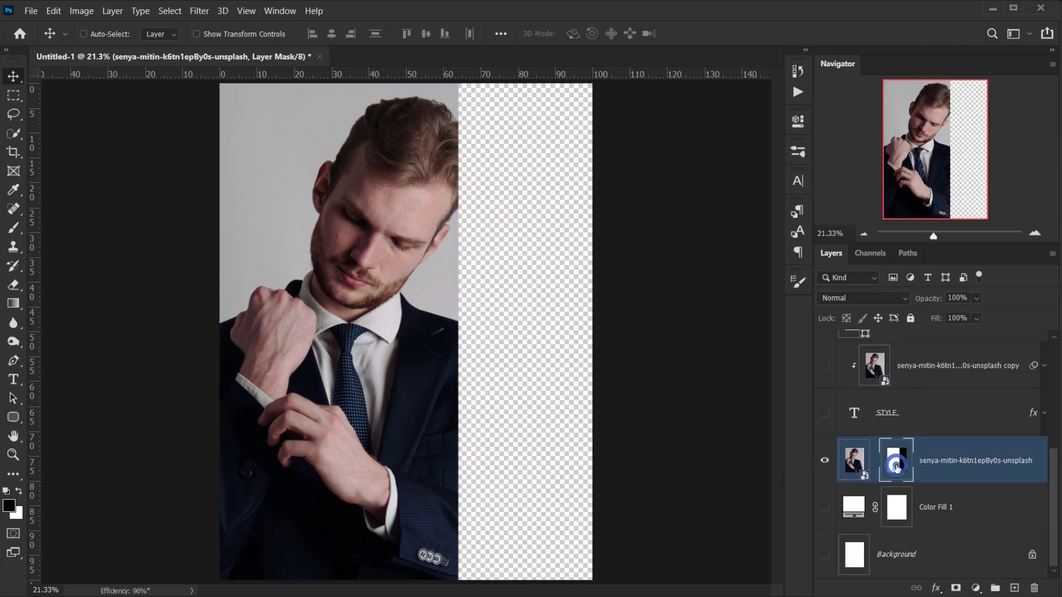
{"action": "left_click", "coordinate": [897, 469], "text": "shift"}
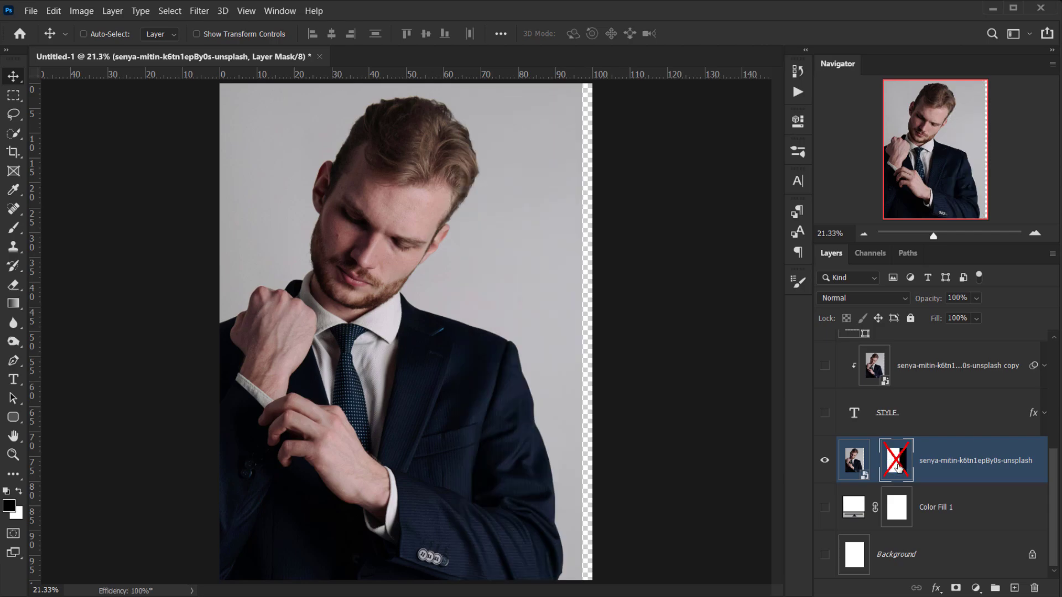
{"action": "left_click", "coordinate": [898, 466], "text": "shift"}
{"action": "left_click", "coordinate": [823, 463], "text": "alt"}
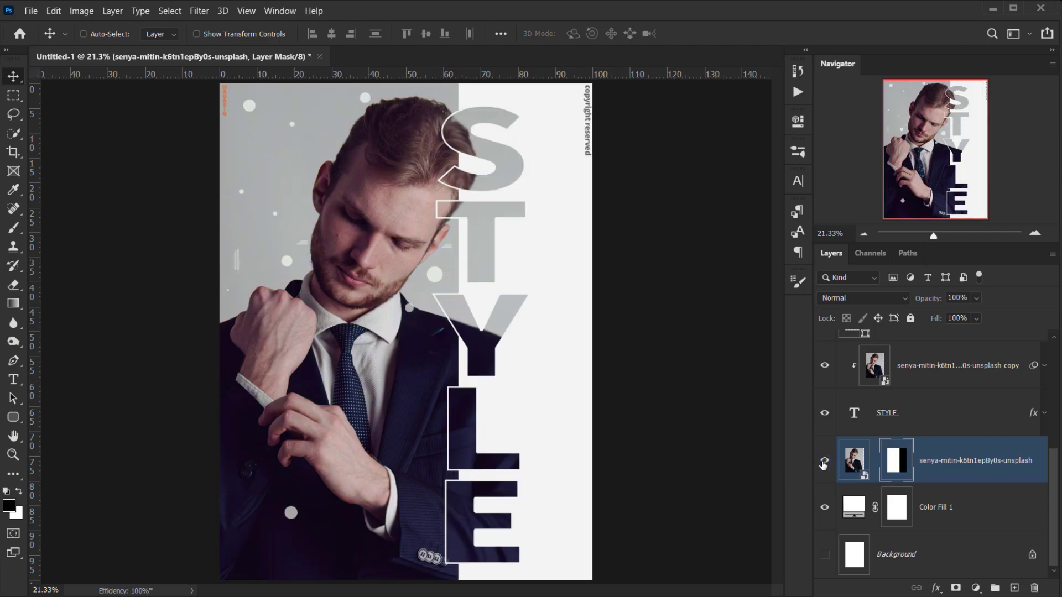
View the finished poster fitted to the screen with the interface hidden.
{"action": "scroll", "coordinate": [412, 343], "scroll_direction": "down", "scroll_amount": 2}
{"action": "key", "text": "Tab"}
{"action": "key", "text": "ctrl+0"}
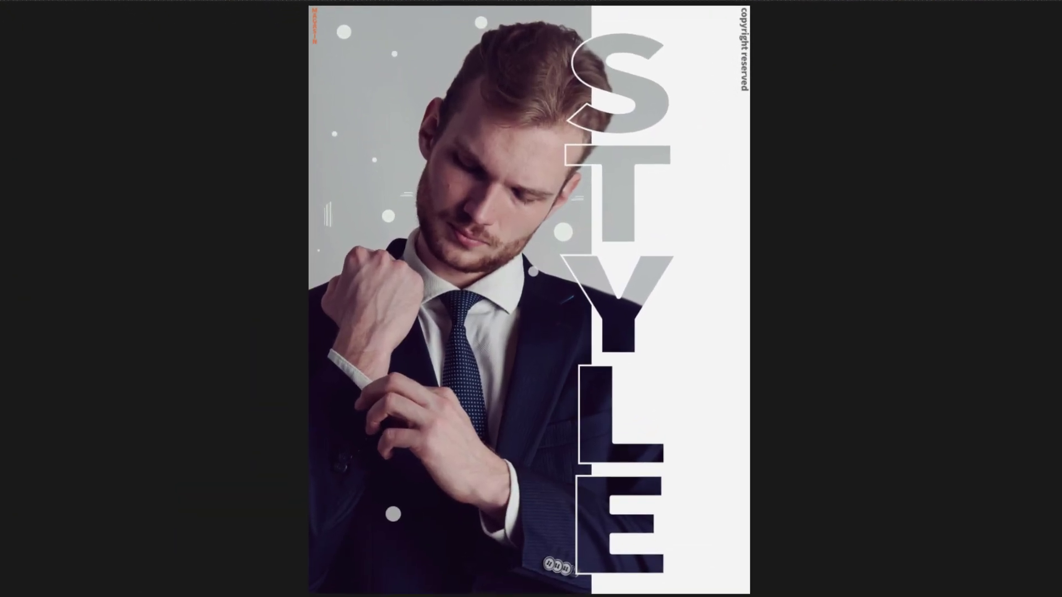